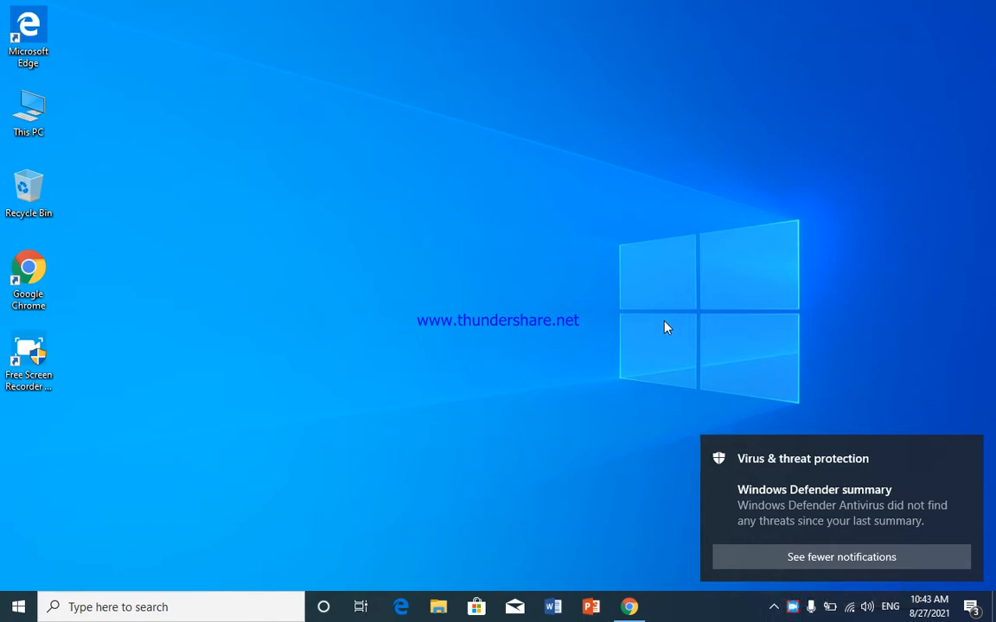
Step: Launch Word with the winword run command and create a blank document
key("super+r")
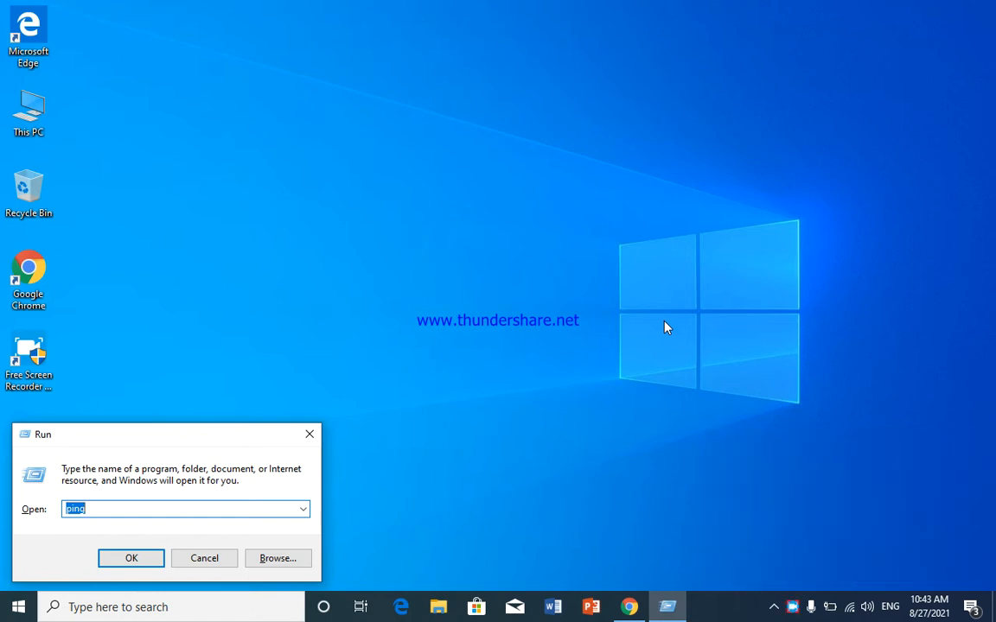
type("wi")
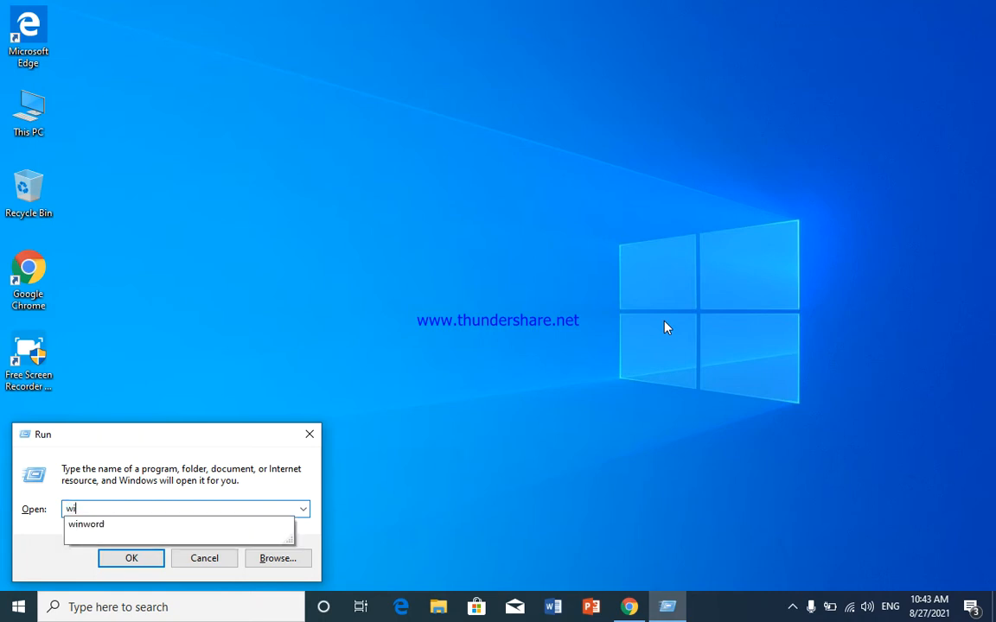
type("n")
key("Down")
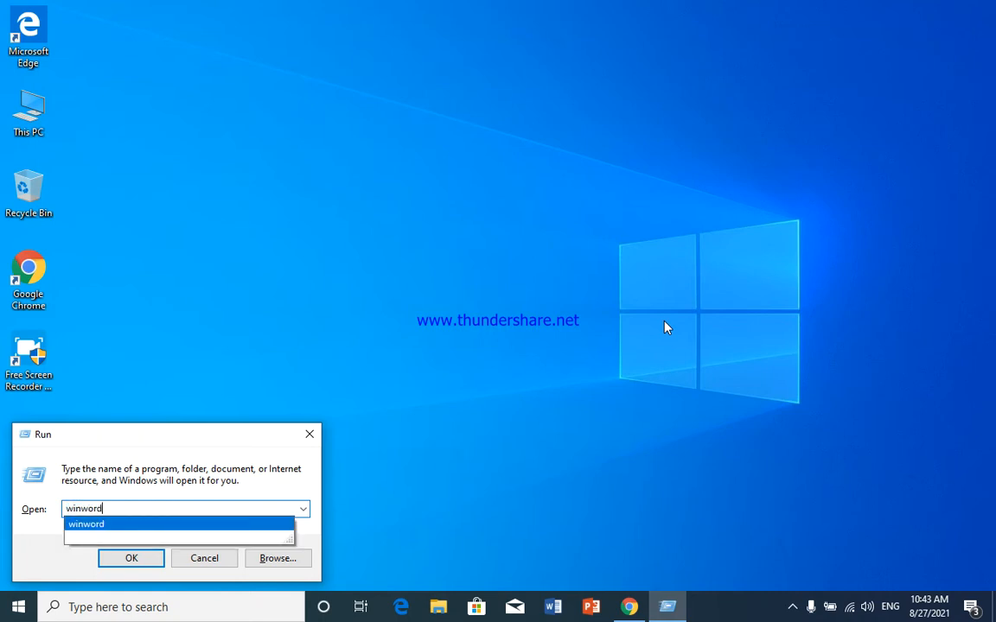
key("Return")
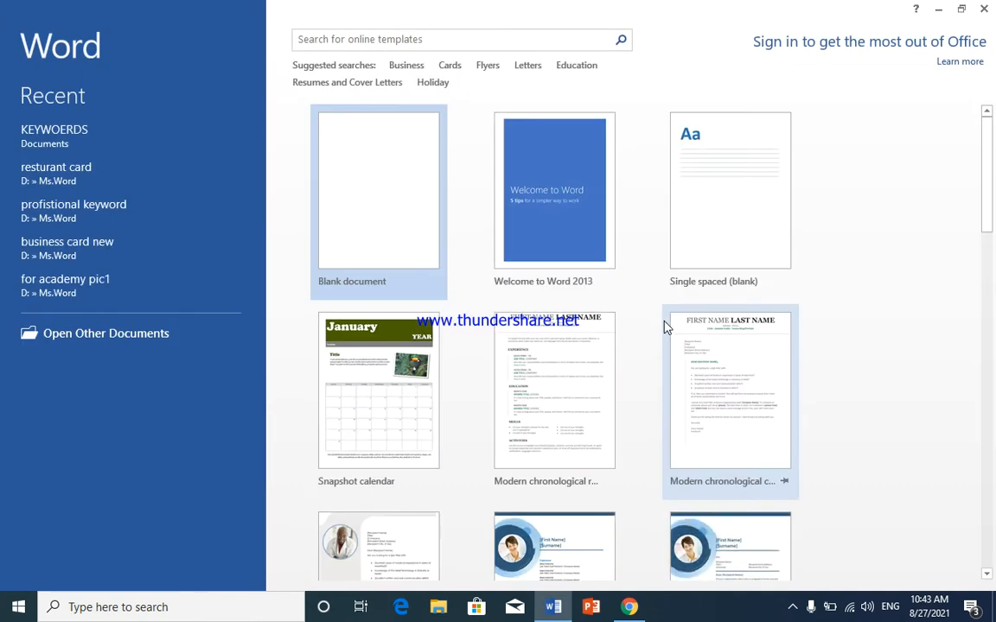
left_click(337, 210)
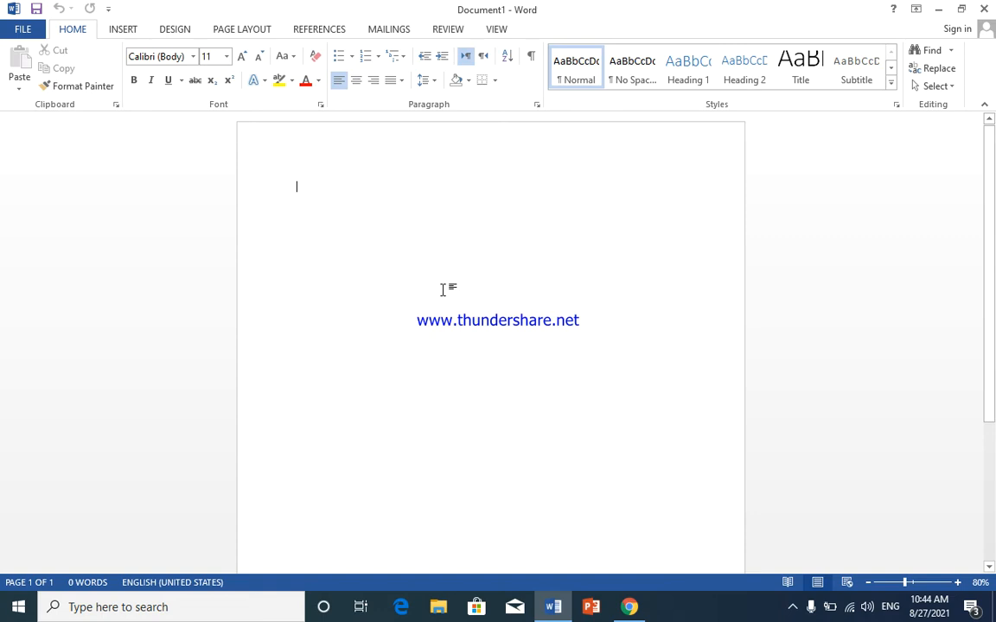
Step: Insert the picture 2015-07-08-09.14.16-1 from the "pic for design" folder on Local Disk (D:)
left_click(131, 27)
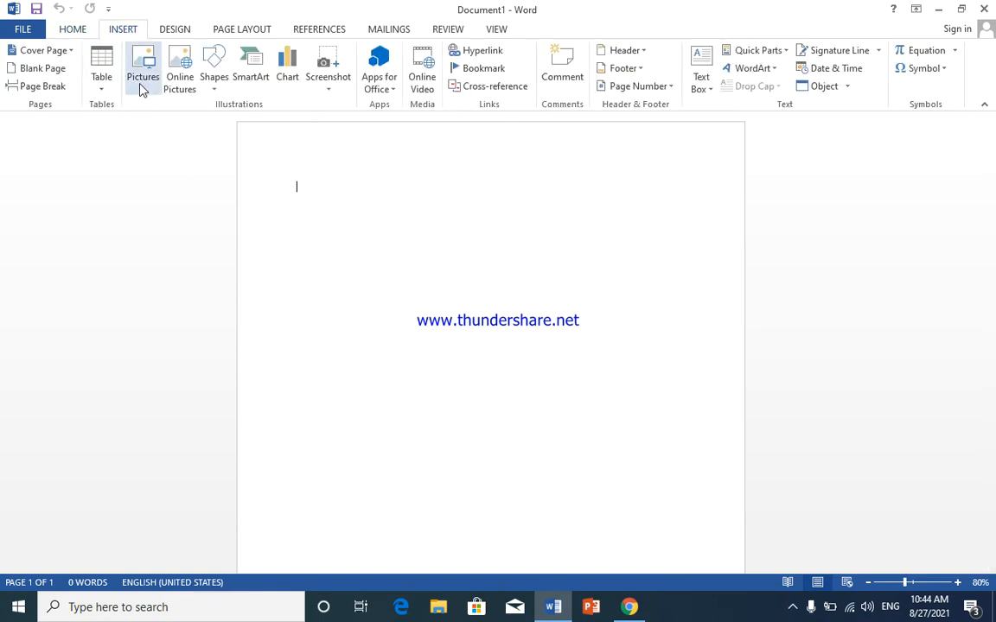
left_click(143, 87)
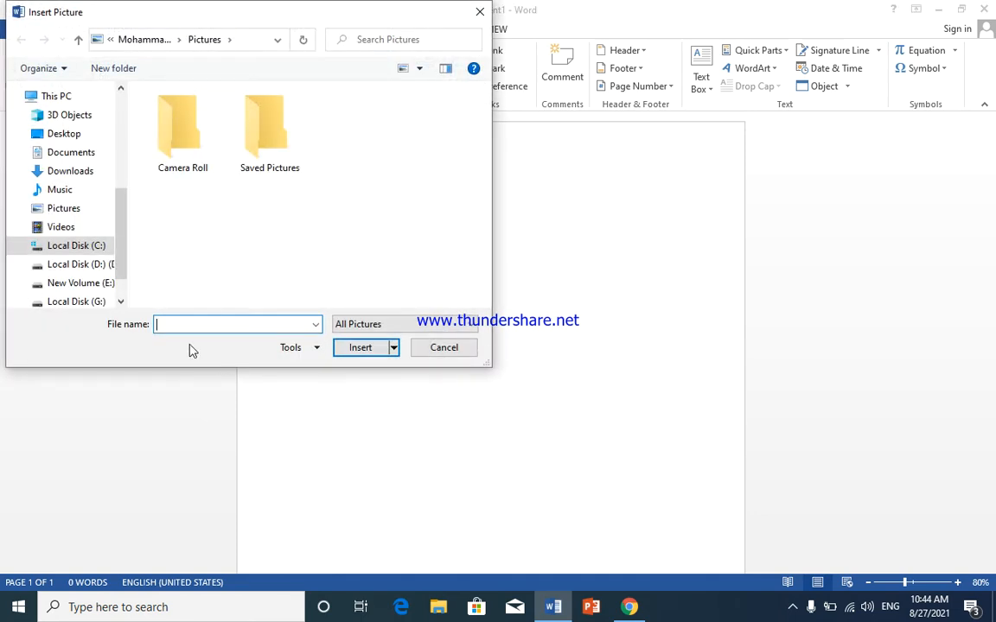
left_click(86, 264)
double_click(230, 146)
double_click(337, 154)
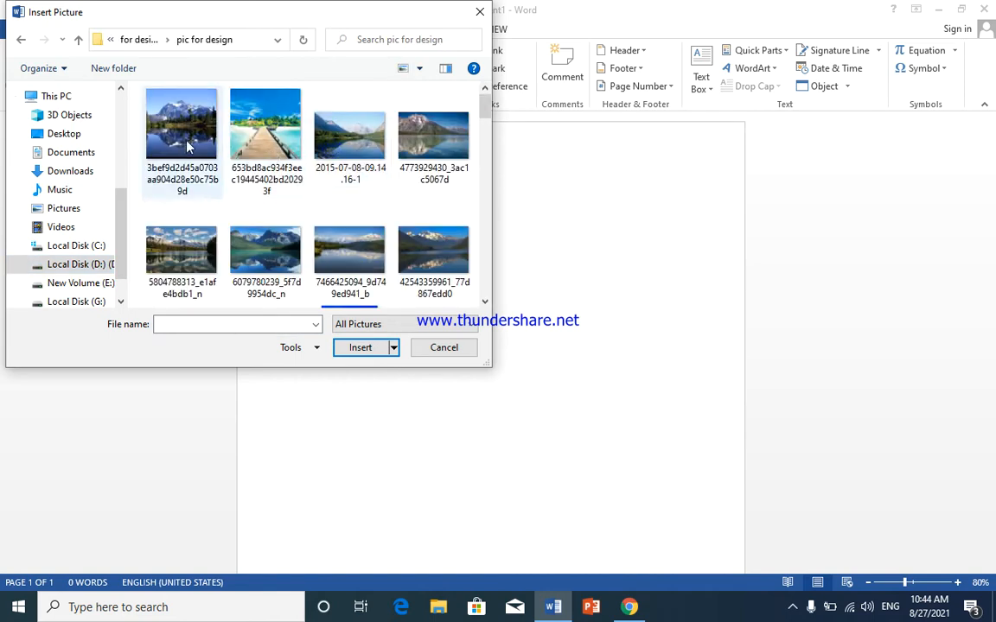
left_click(340, 121)
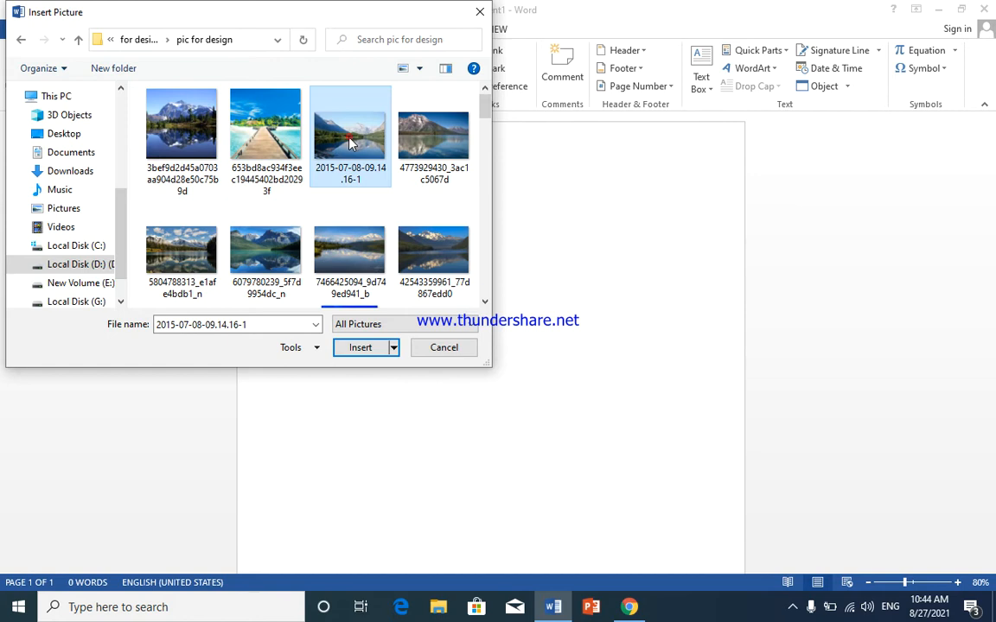
left_click(360, 347)
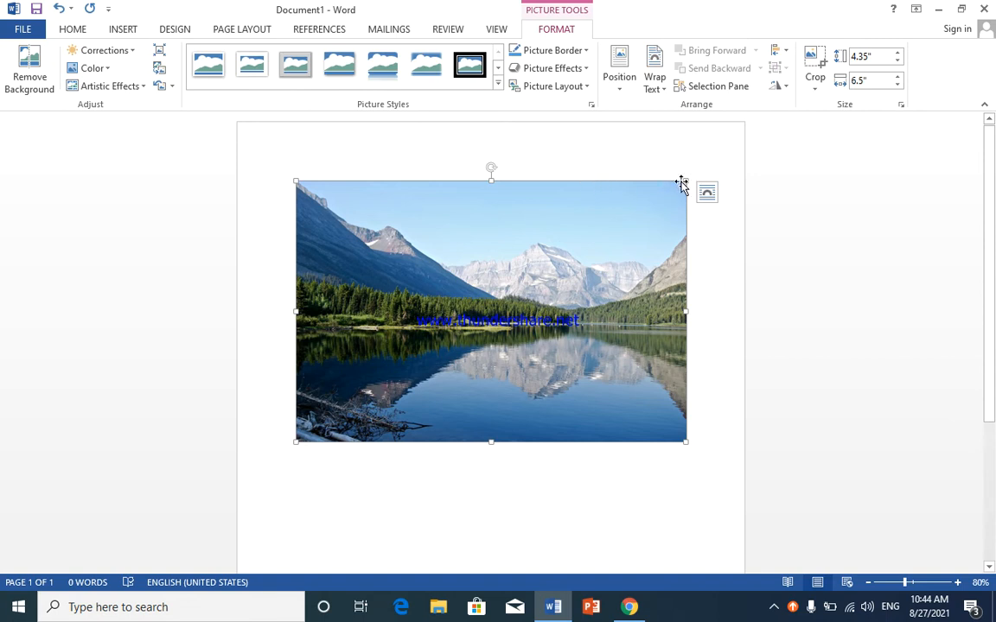
Step: Resize the lake picture to about 2.18" high by 5.83" wide, and delete it from the page
left_click_drag(688, 182, 528, 286)
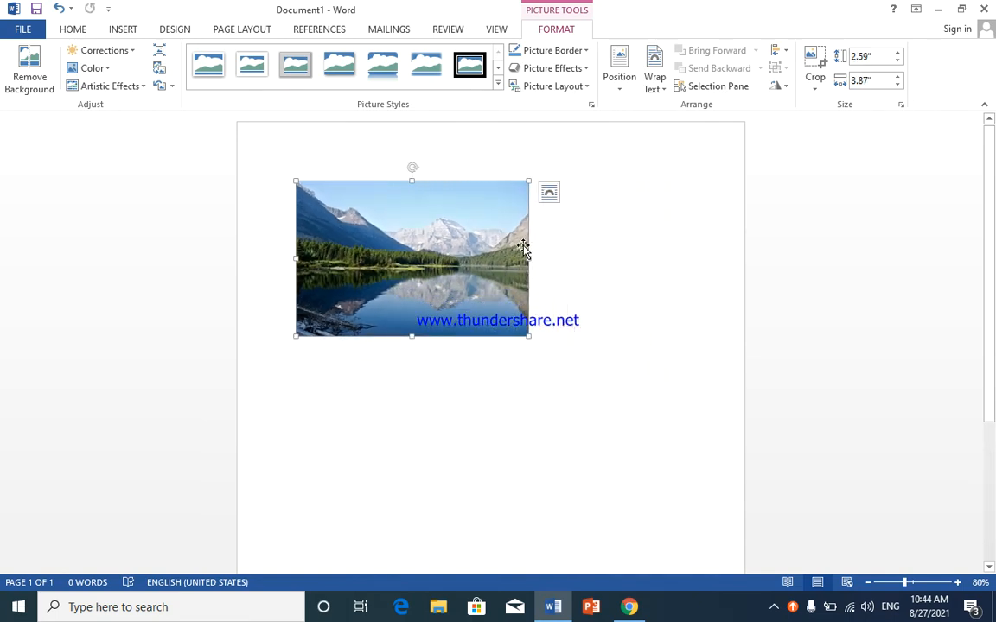
left_click_drag(532, 258, 649, 259)
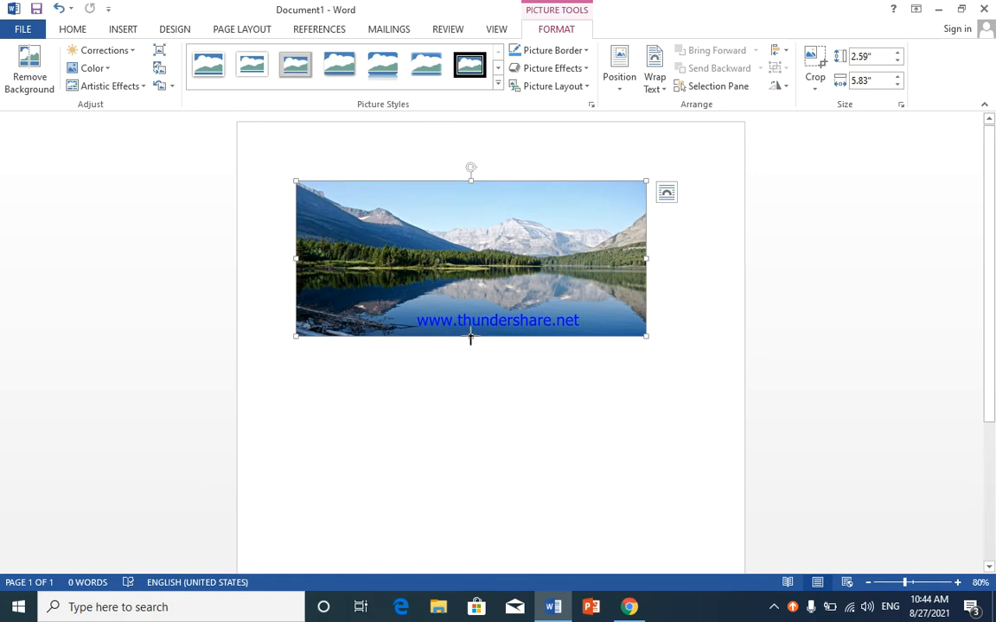
left_click_drag(470, 337, 470, 311)
left_click_drag(510, 197, 417, 356)
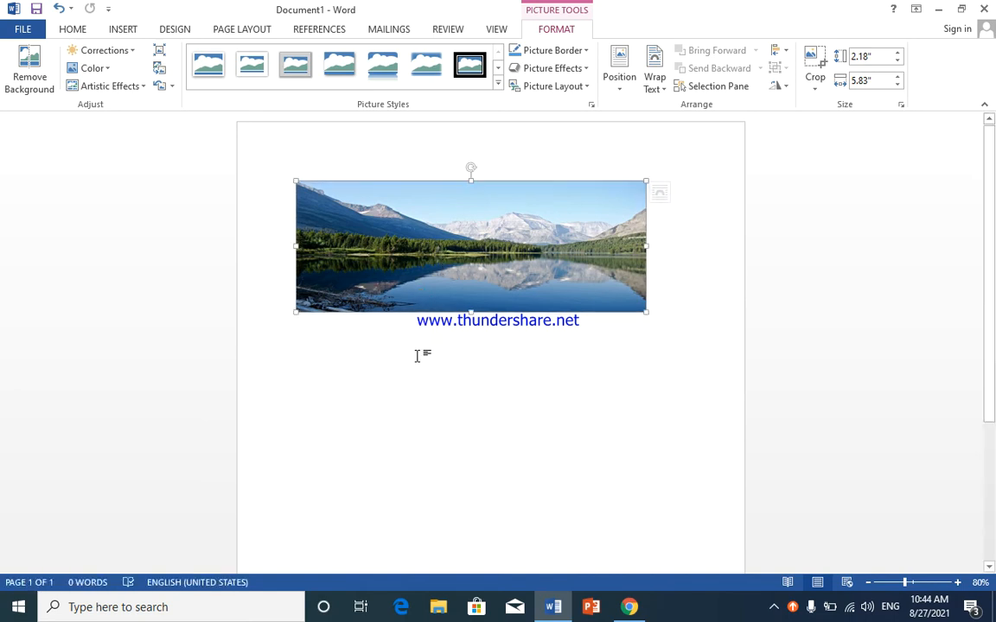
left_click_drag(428, 295, 614, 340)
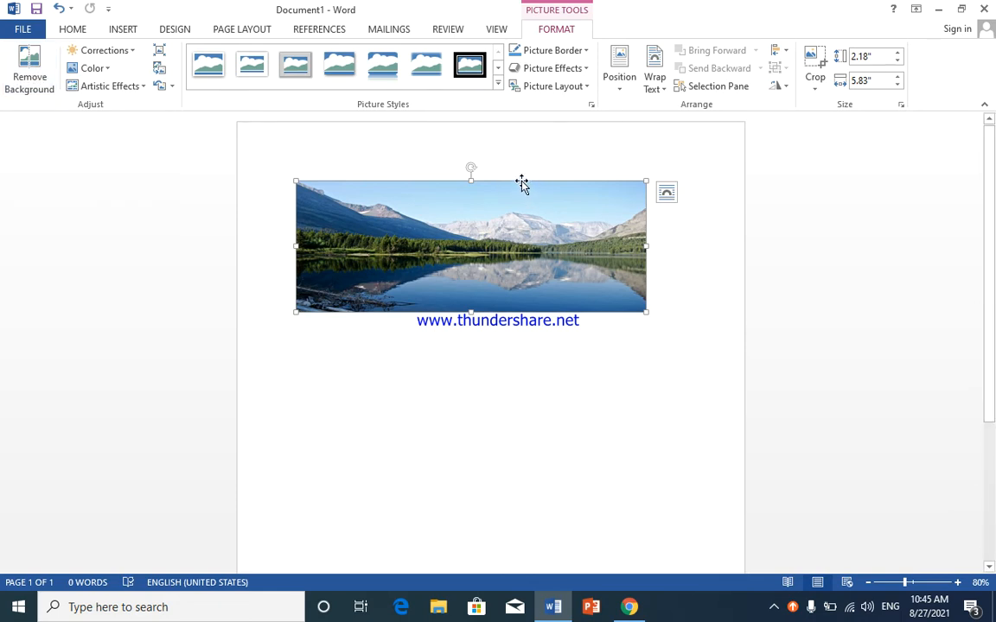
key("Delete")
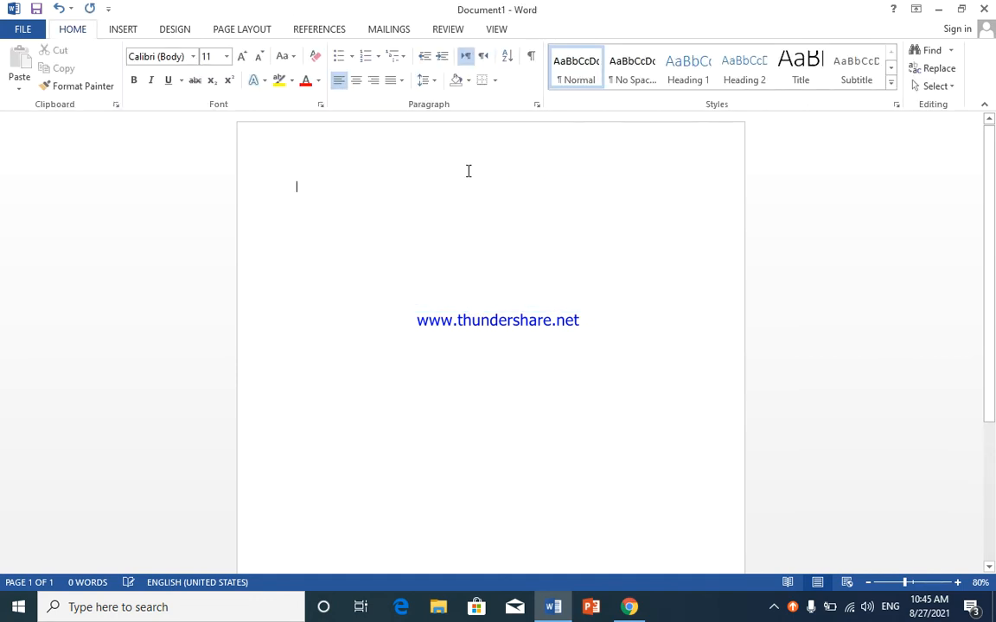
Step: Start inserting another picture and browse the pic for design folder, New Volume (E:) and the For Logo folder on drive D
left_click(123, 28)
left_click(132, 80)
scroll(225, 184, "down", 5)
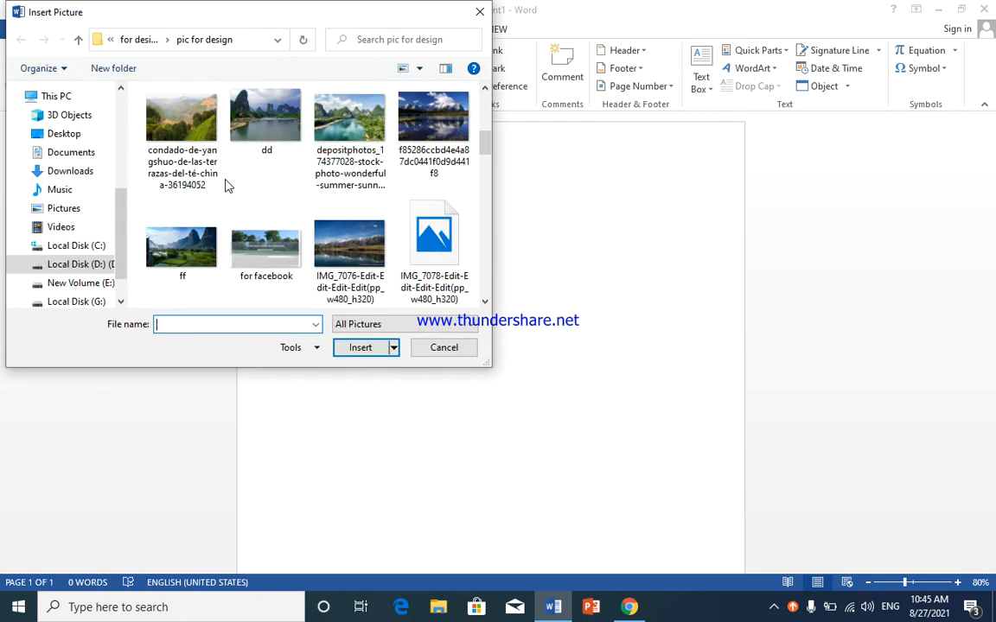
scroll(227, 185, "down", 1)
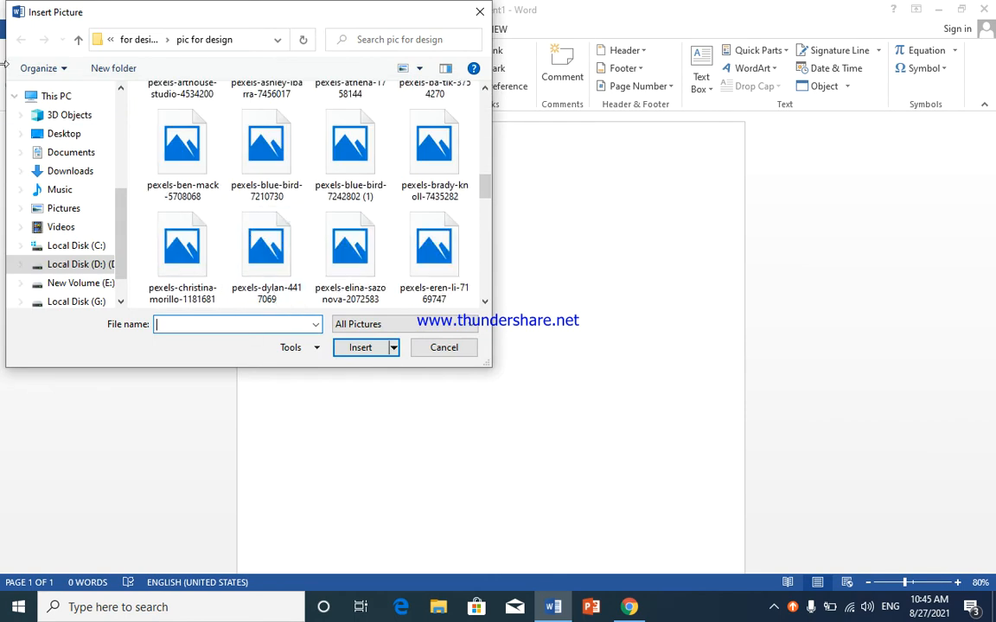
left_click(81, 284)
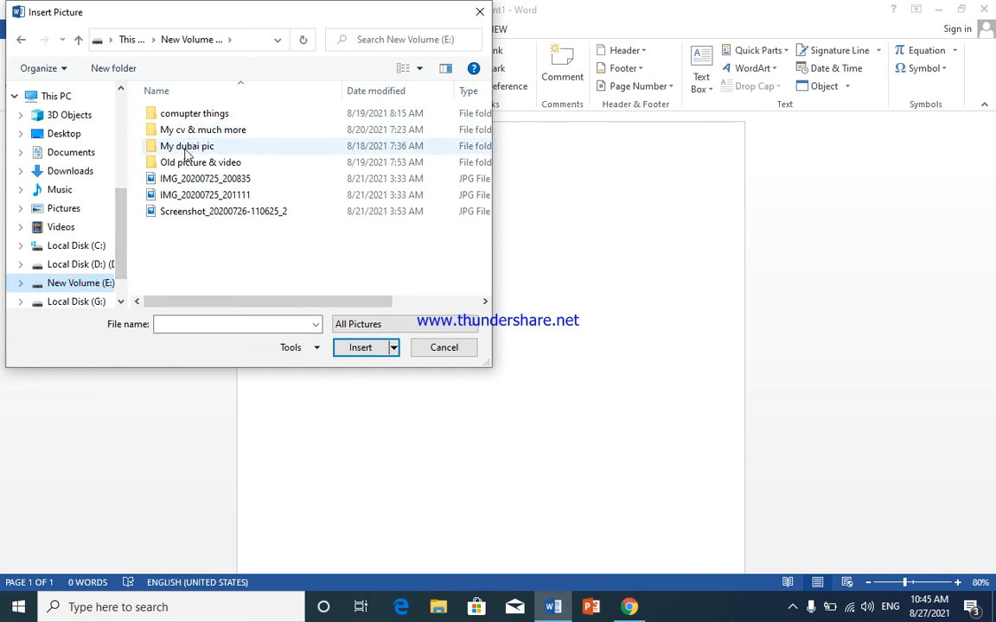
left_click(74, 264)
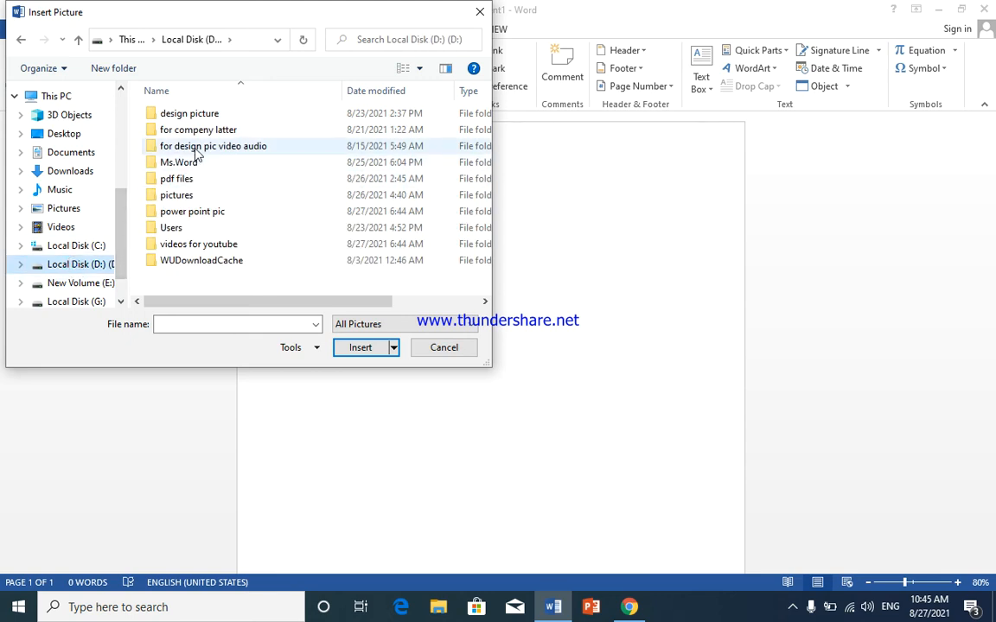
double_click(197, 147)
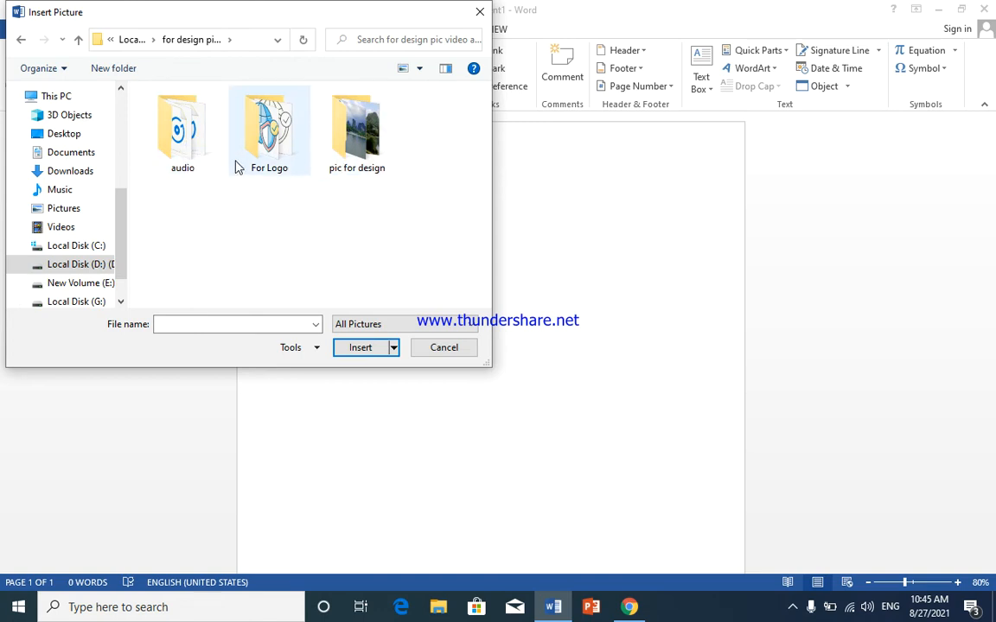
double_click(257, 163)
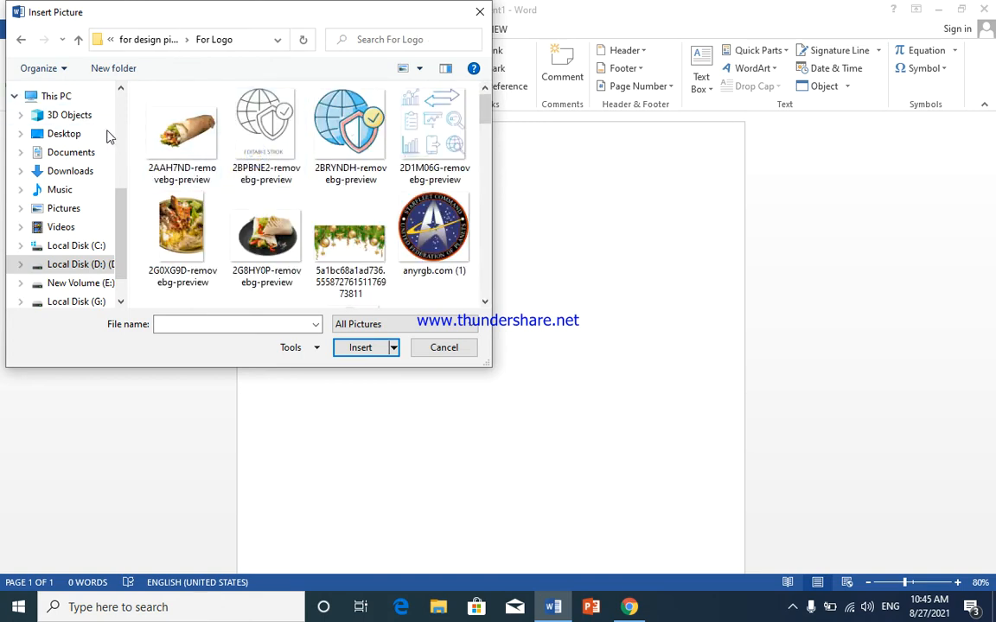
left_click(22, 41)
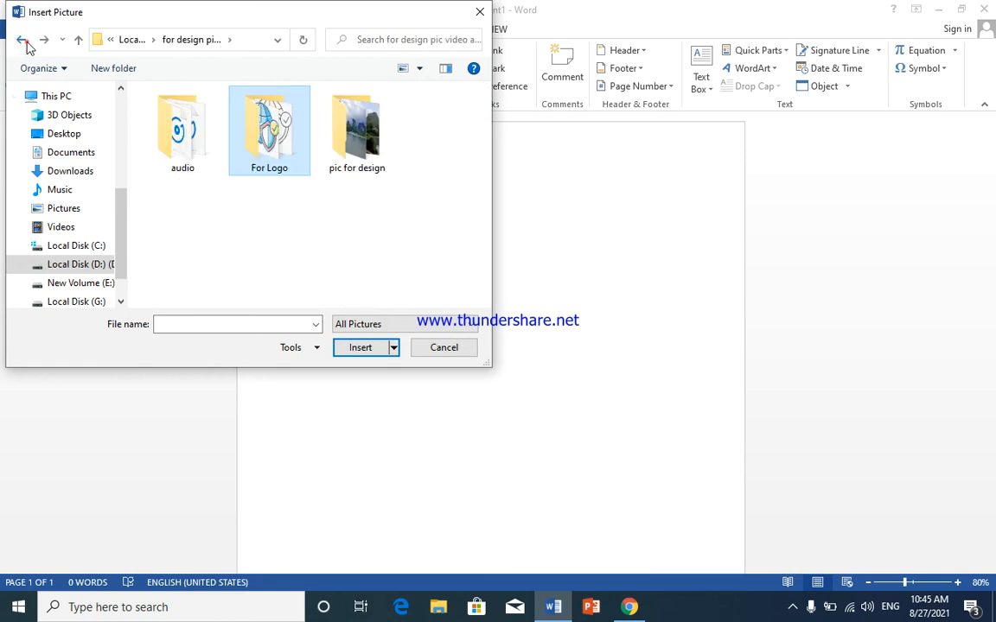
left_click(22, 41)
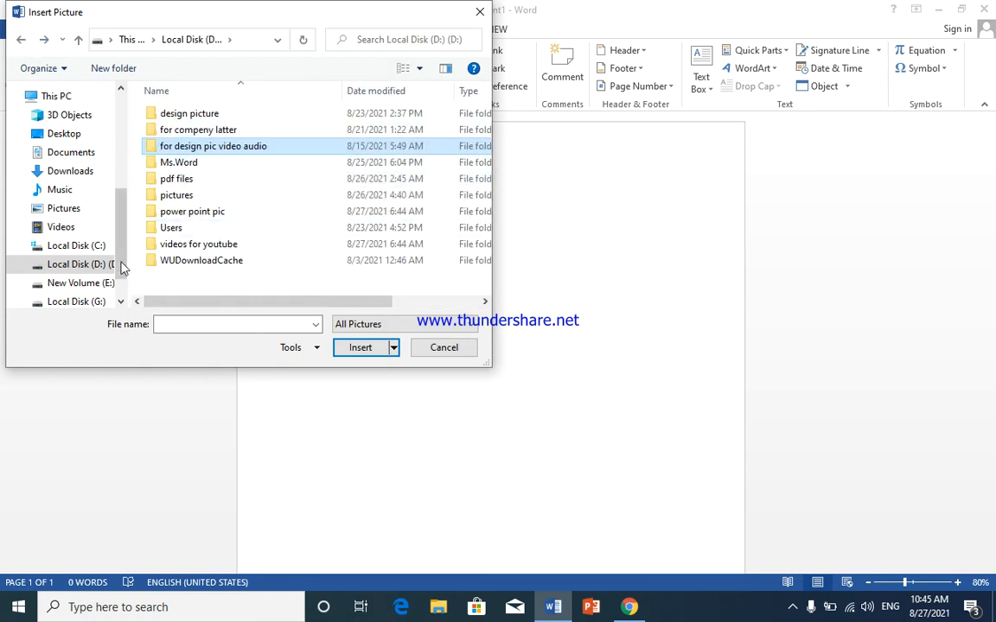
Step: Insert the picture 20170903_131425 from the pictures folder on Local Disk (D:)
double_click(213, 195)
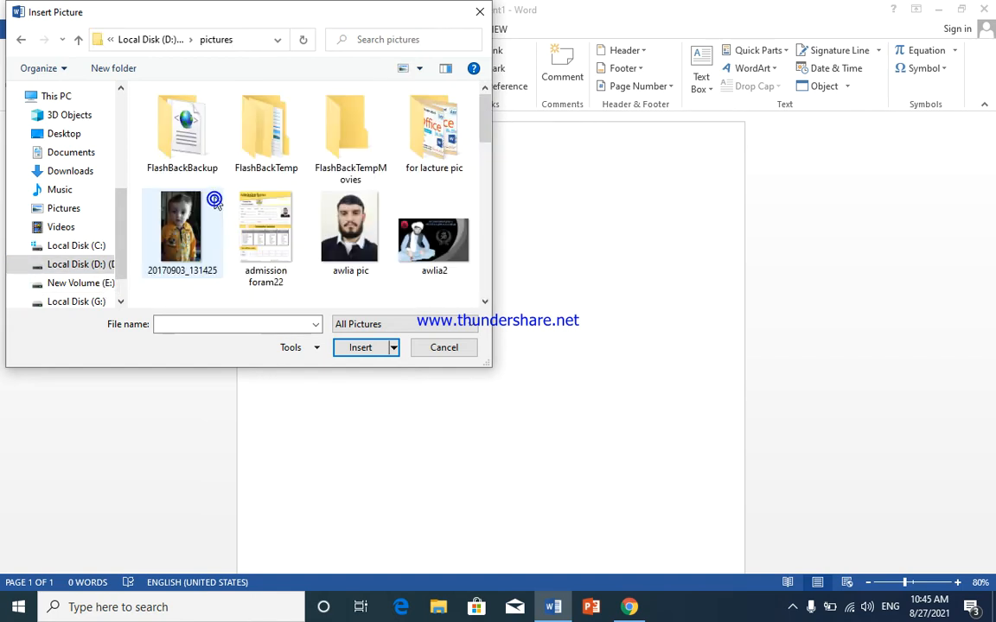
left_click(368, 250)
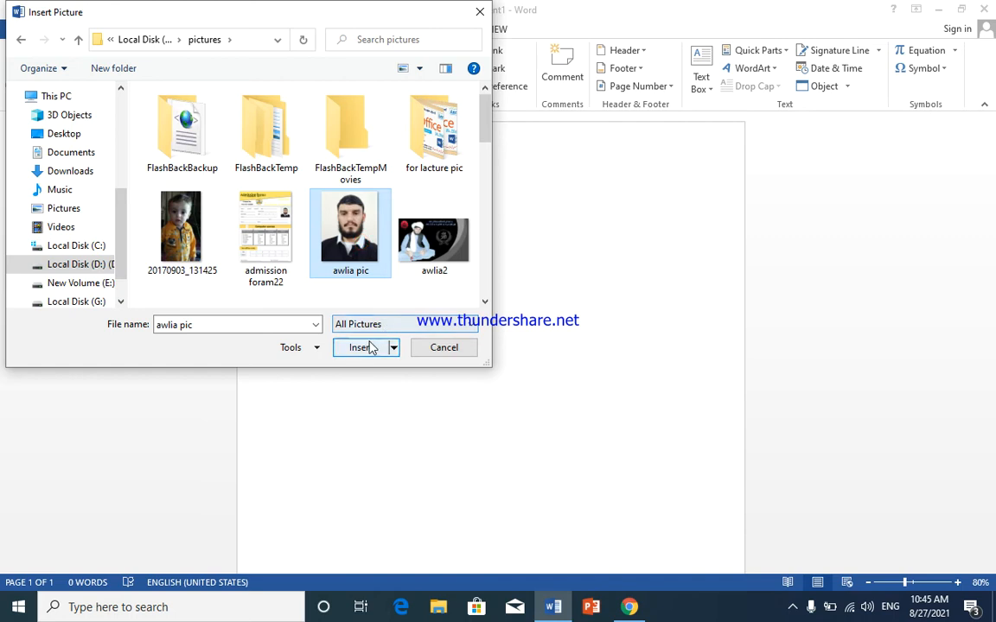
left_click(171, 221)
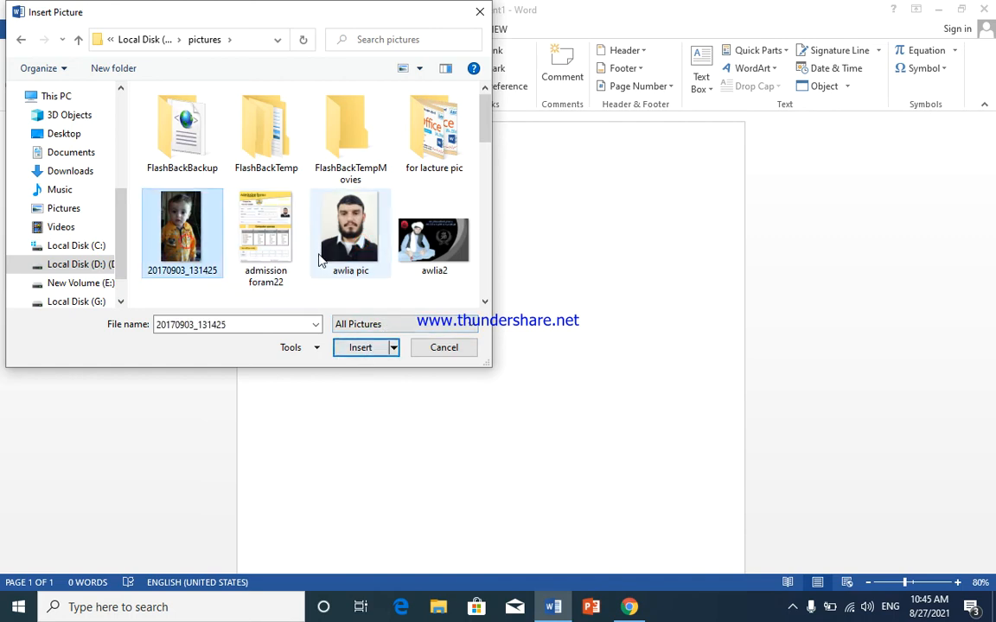
left_click(367, 347)
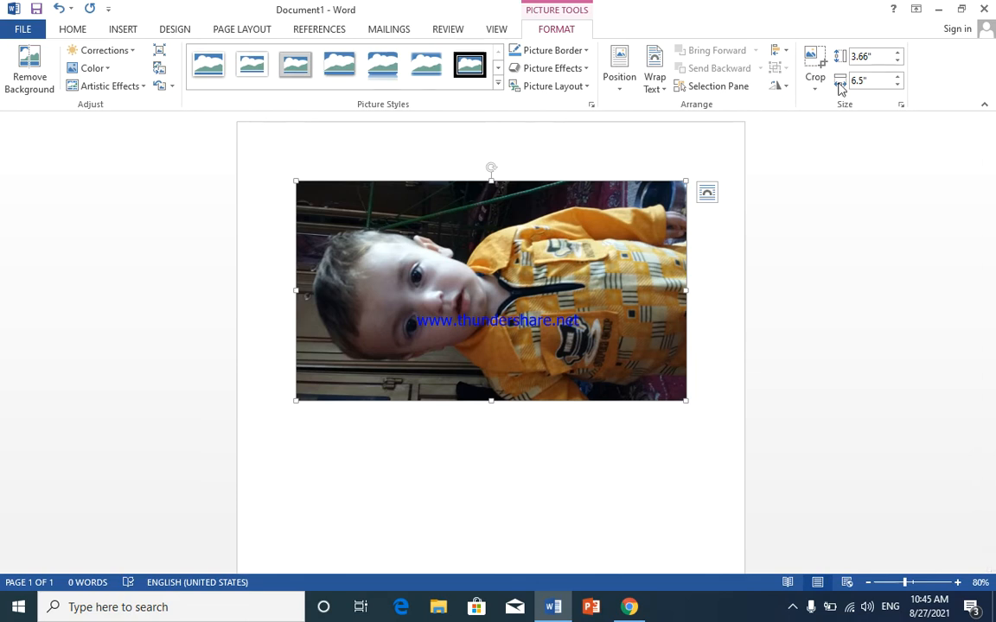
Step: Rotate the child's picture right 90° and shorten it vertically so its width value is about 5.19"
left_click(787, 88)
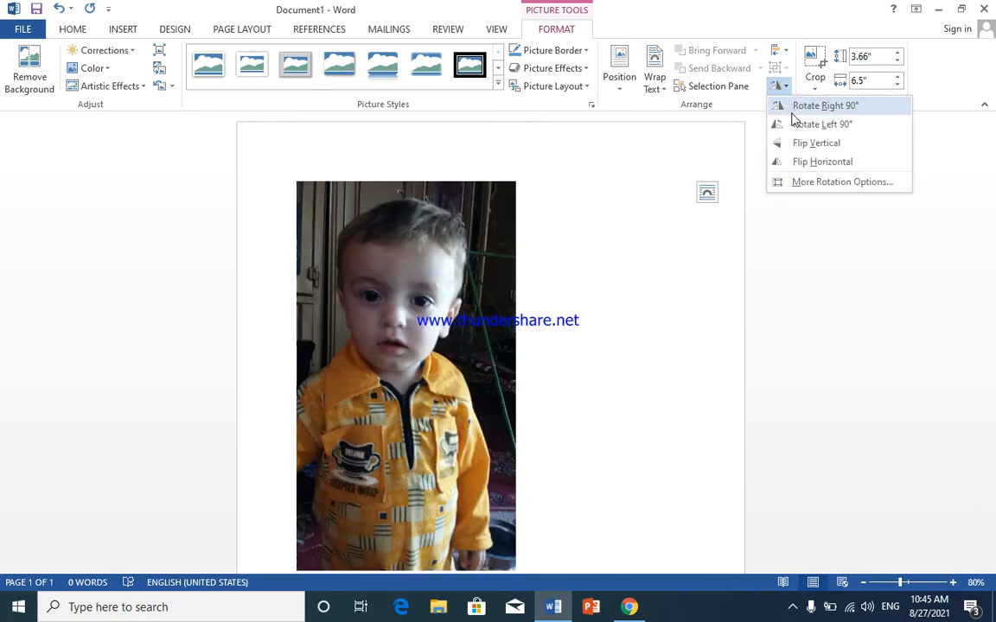
left_click(794, 116)
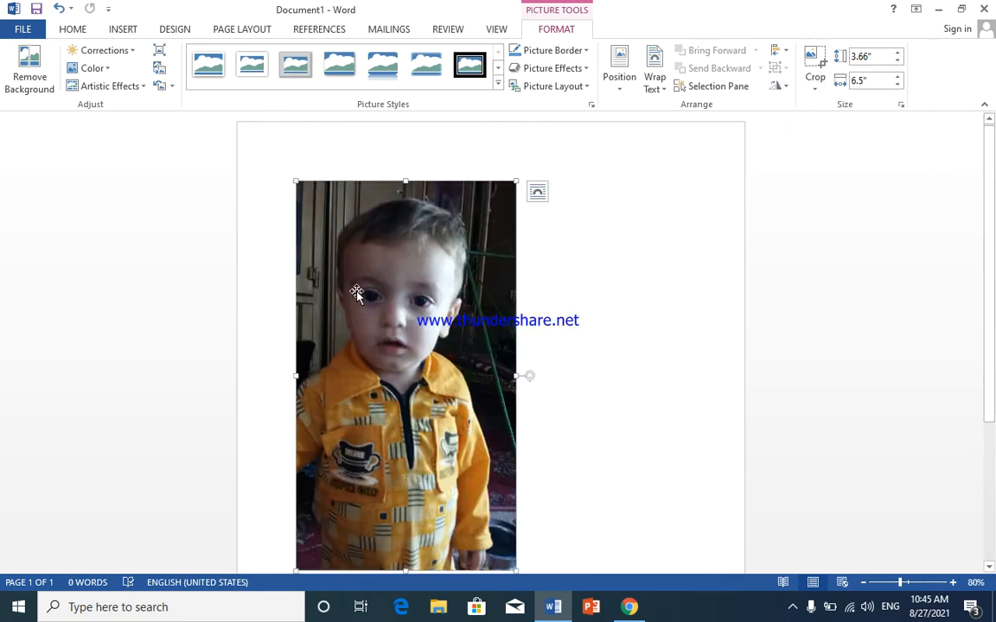
left_click_drag(403, 569, 421, 479)
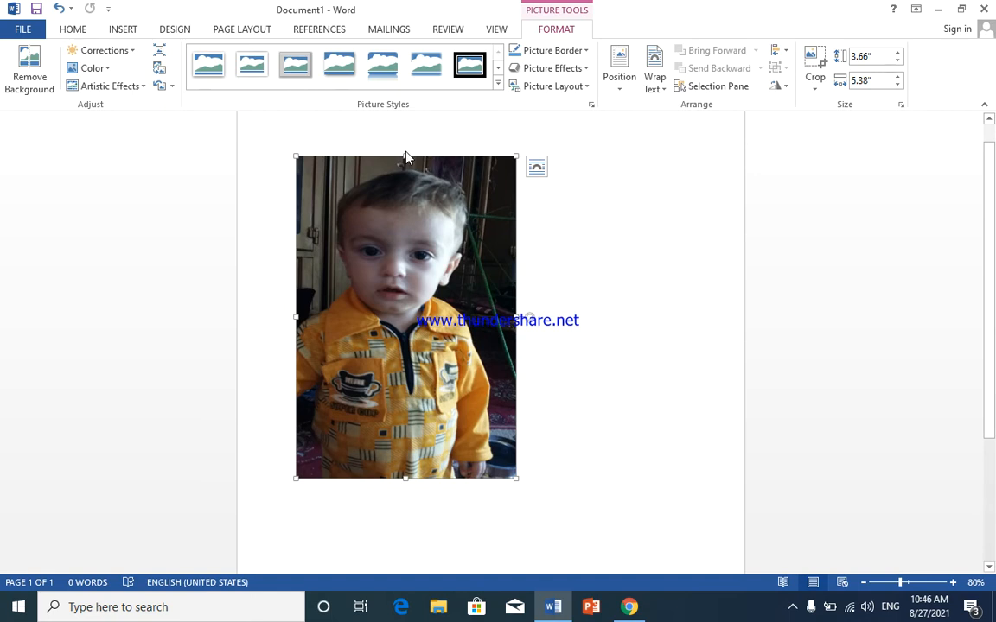
left_click_drag(404, 154, 407, 168)
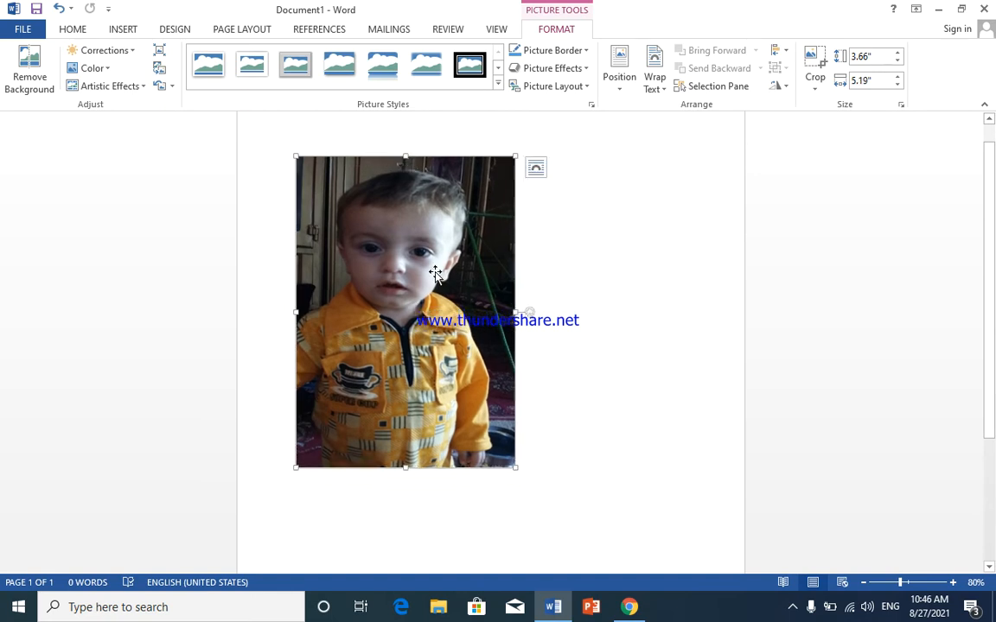
Step: Start background removal on the child's picture and expand the selection frame to the picture's edges on all four sides
left_click(30, 78)
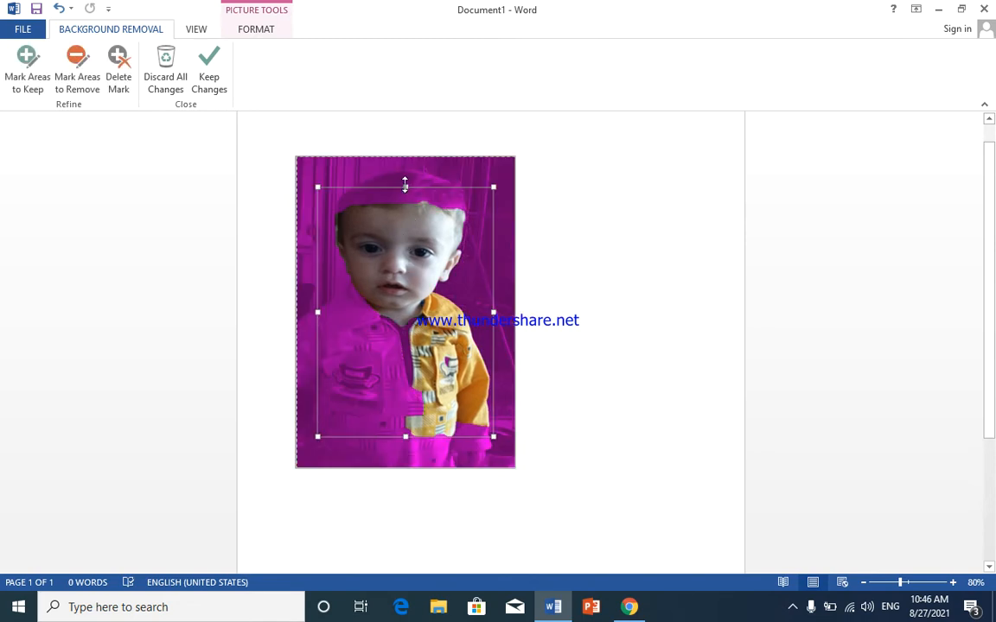
left_click_drag(404, 185, 406, 165)
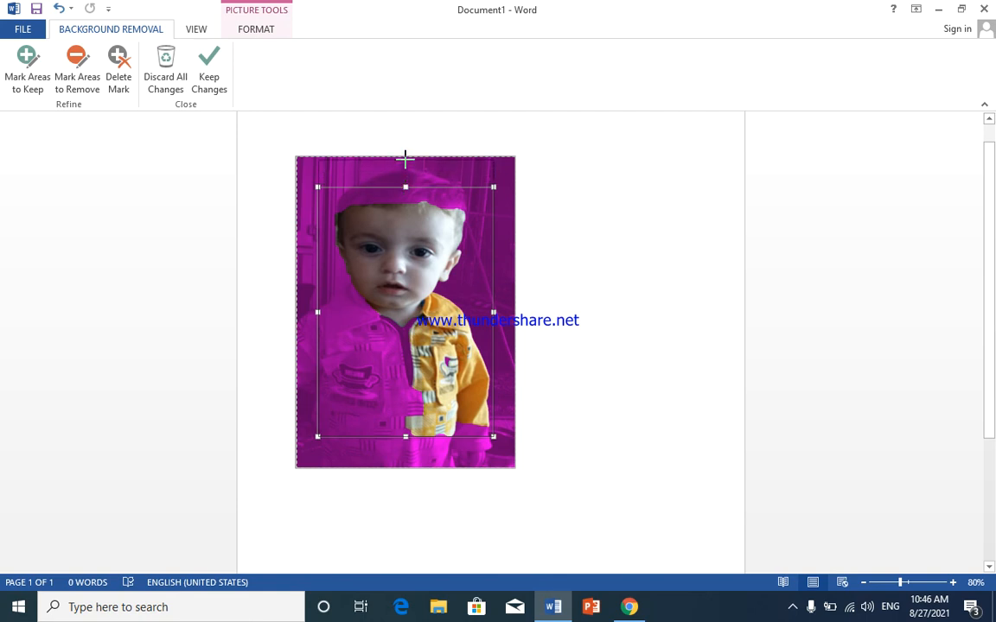
left_click_drag(405, 159, 407, 159)
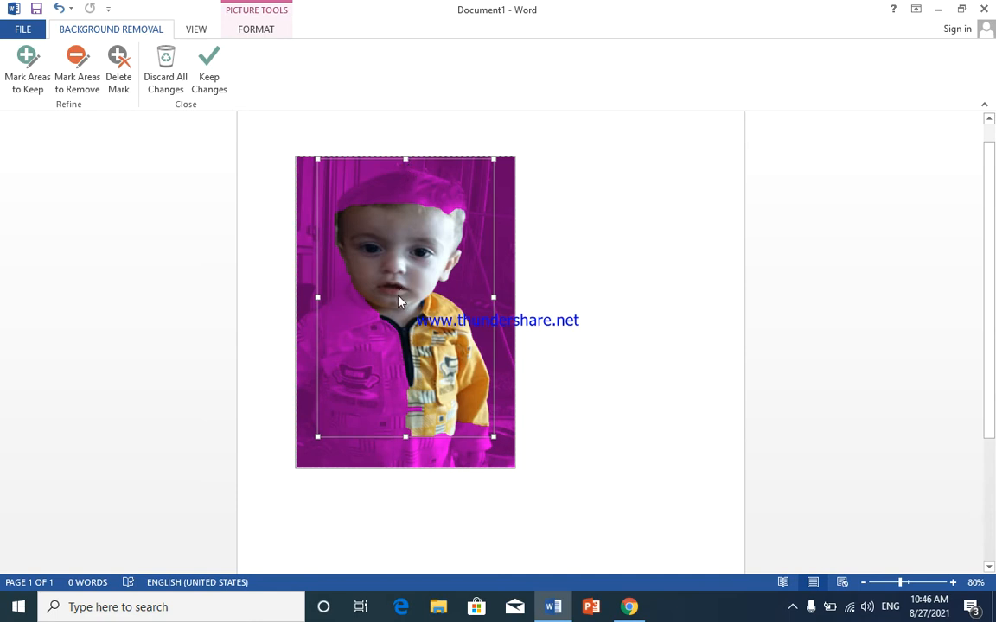
left_click_drag(405, 433, 405, 469)
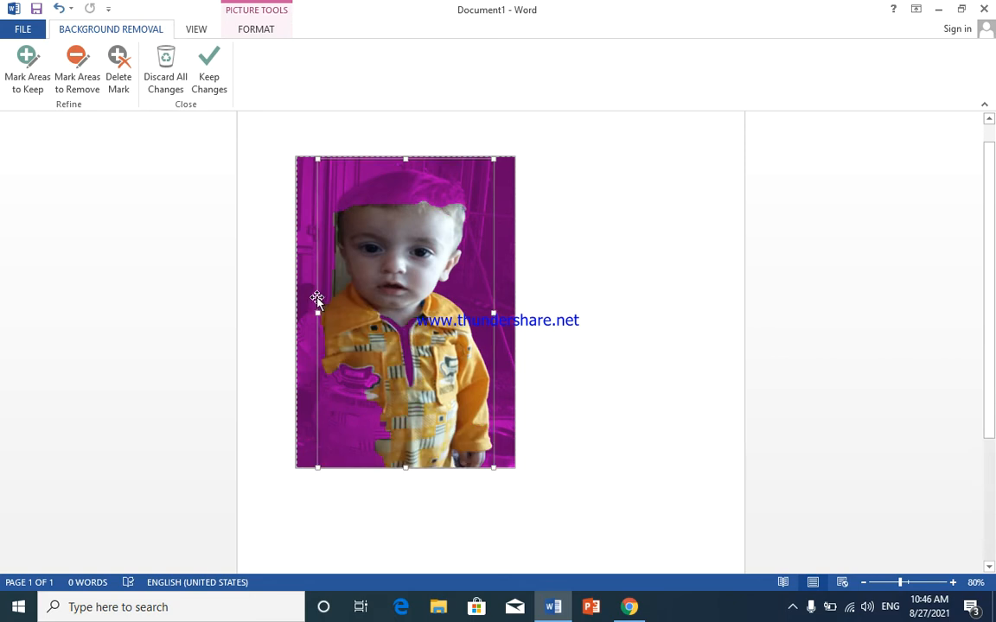
left_click_drag(316, 312, 292, 313)
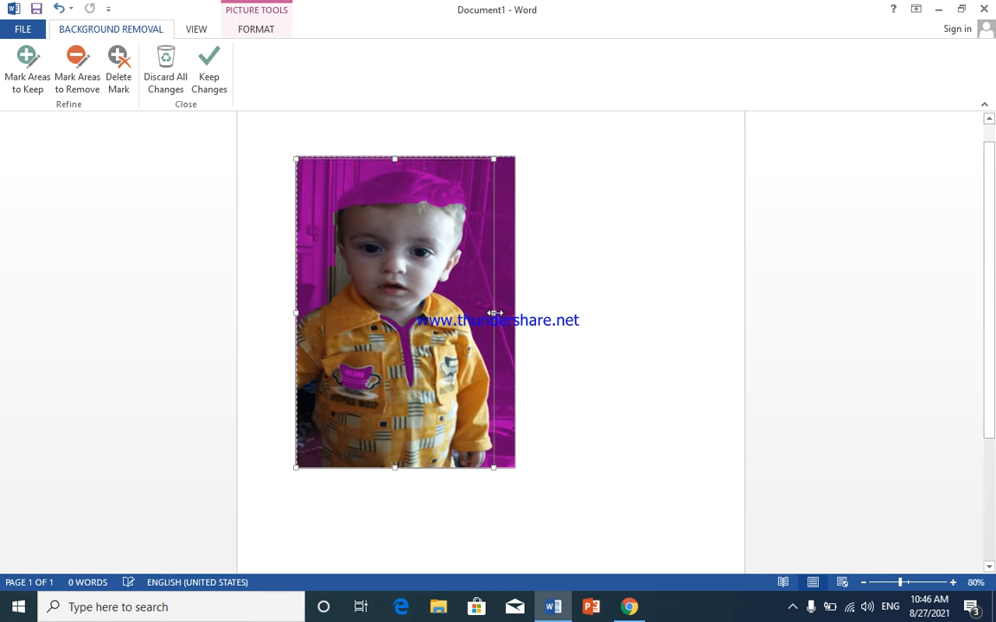
left_click_drag(494, 312, 514, 321)
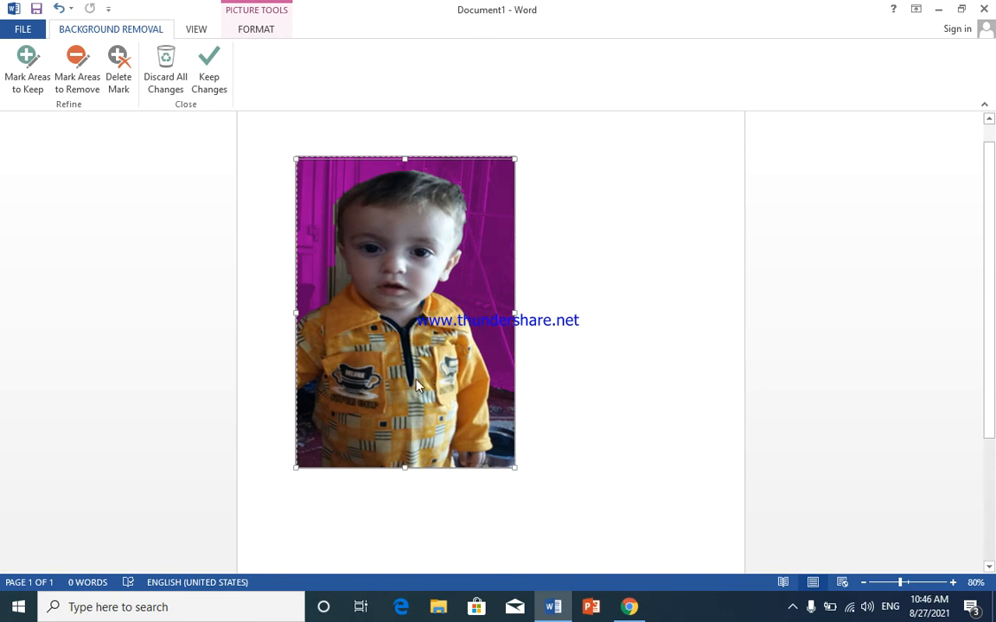
Step: Try to clear the leftover background beside the child's left sleeve with one keep mark and several remove marks, and apply the background removal
left_click(32, 80)
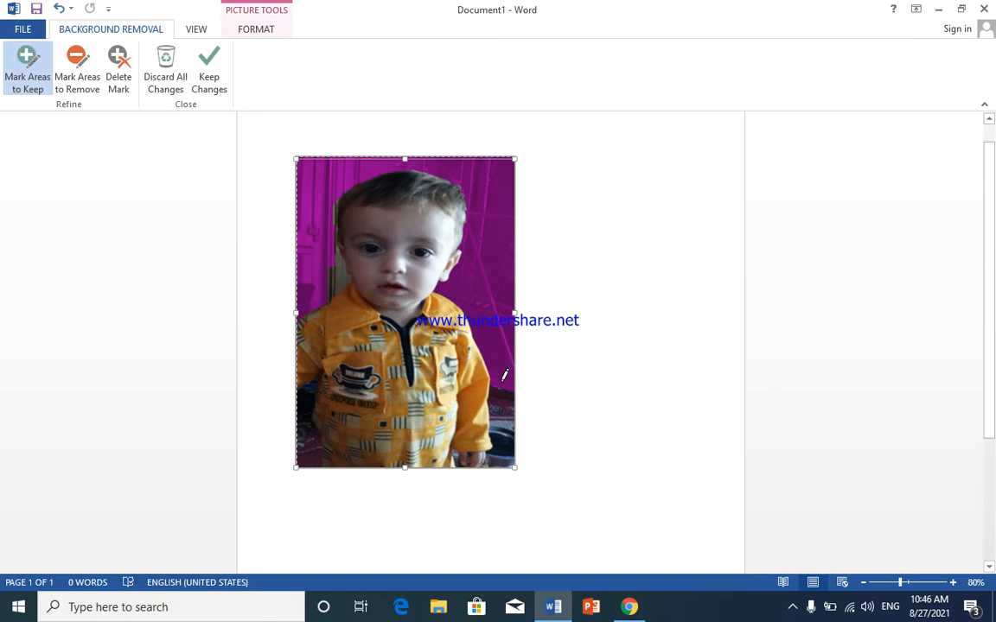
left_click_drag(500, 392, 499, 419)
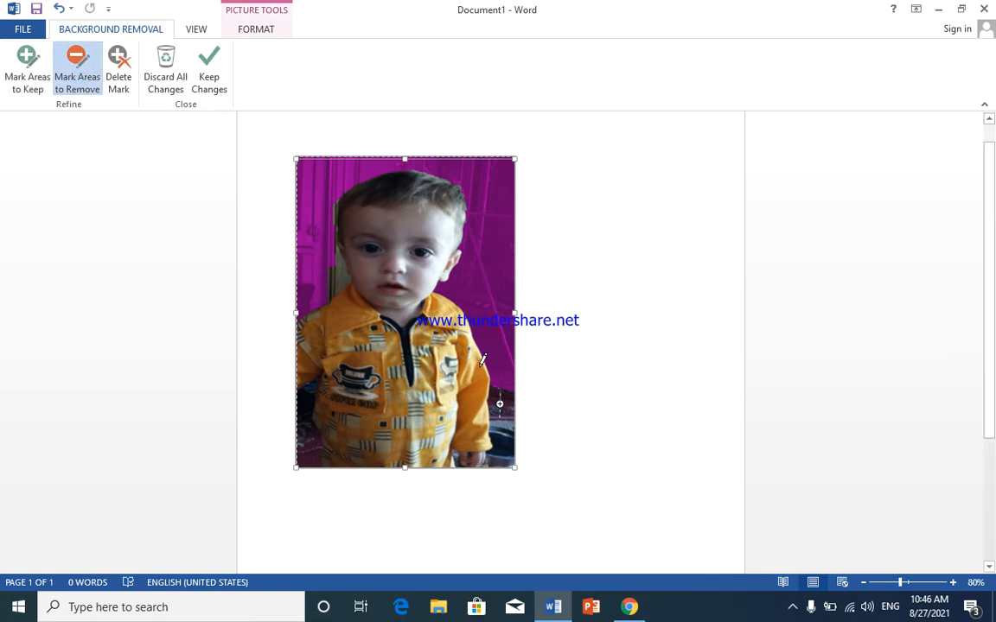
left_click_drag(487, 401, 496, 433)
left_click_drag(508, 393, 511, 419)
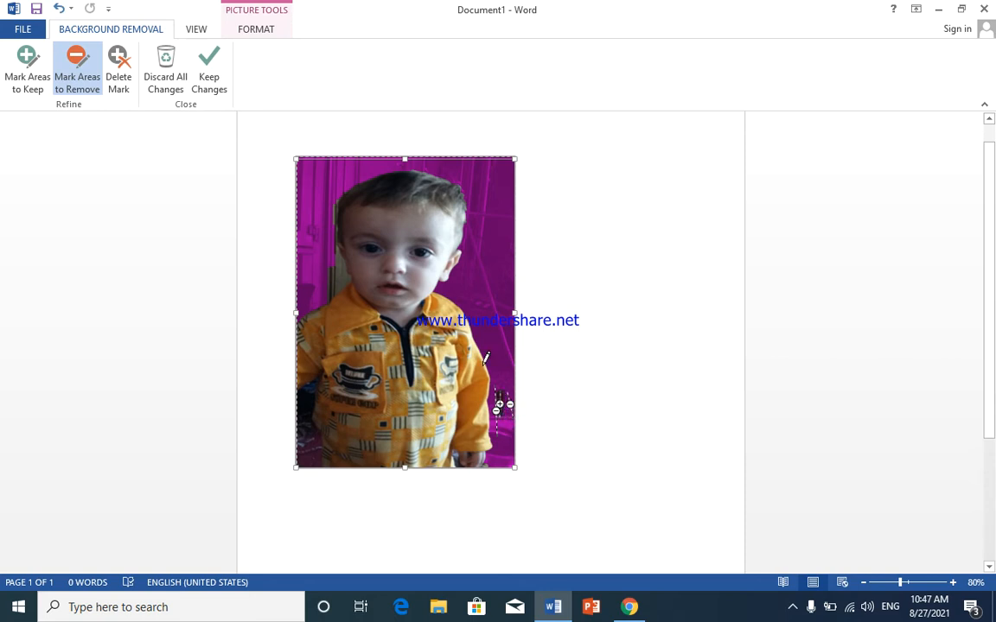
left_click_drag(498, 414, 491, 423)
left_click_drag(500, 392, 506, 421)
left_click_drag(501, 385, 504, 416)
key("Return")
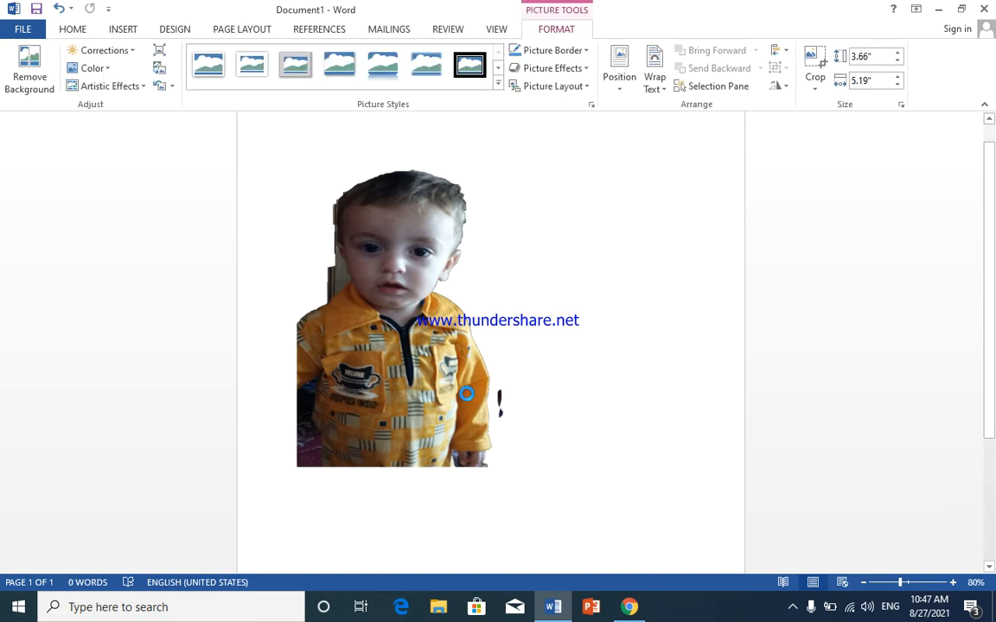
Step: Undo the applied background removal and the keep and remove marks beside the sleeve
key("ctrl+z")
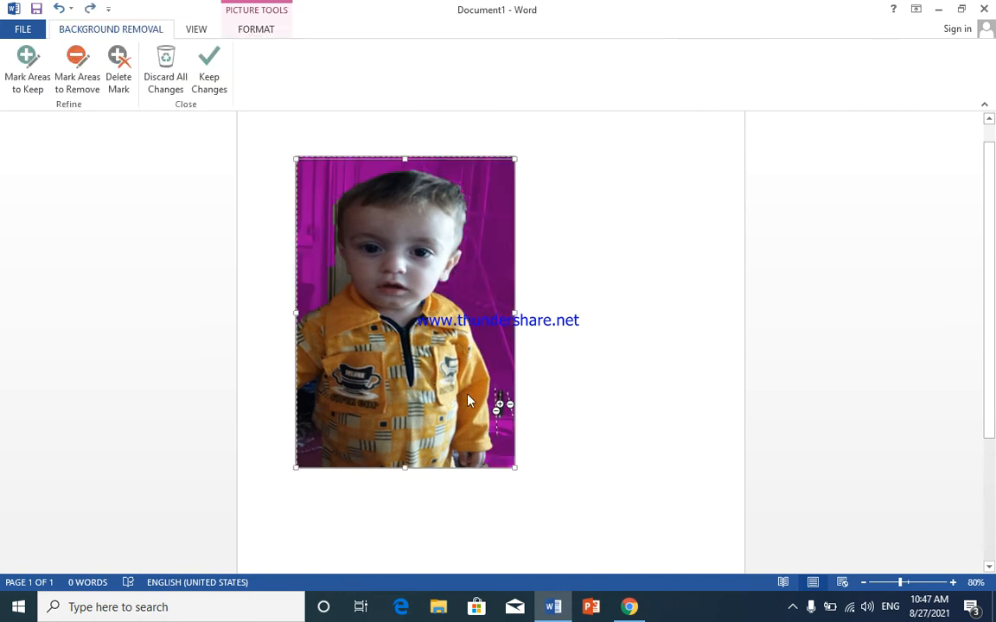
key("ctrl+z")
key("ctrl+z")
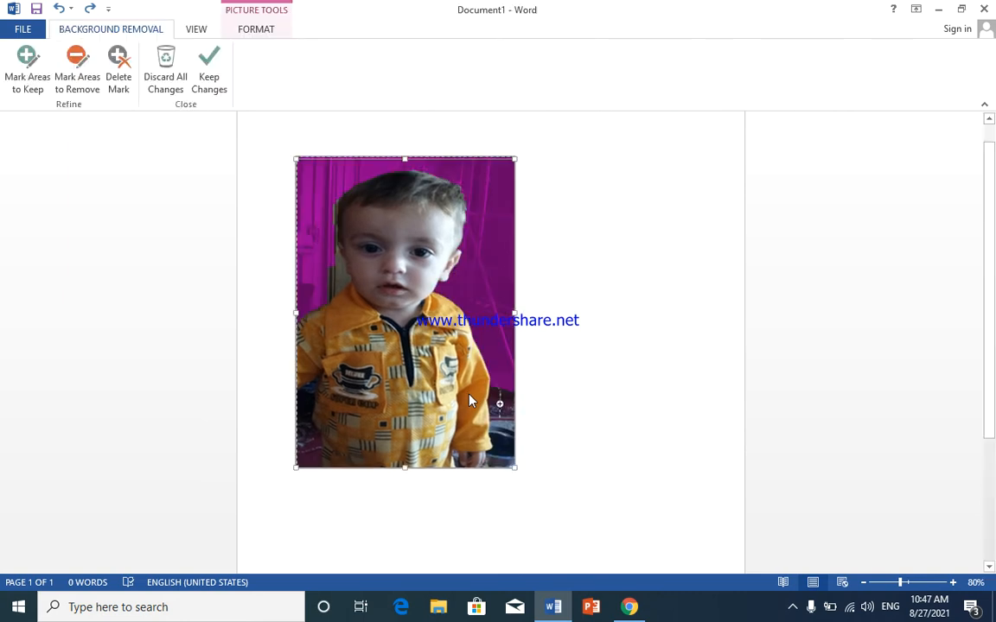
key("ctrl+z")
Step: Mark the leftover background beside both of the child's sleeves for removal and keep the background removal changes
left_click(100, 82)
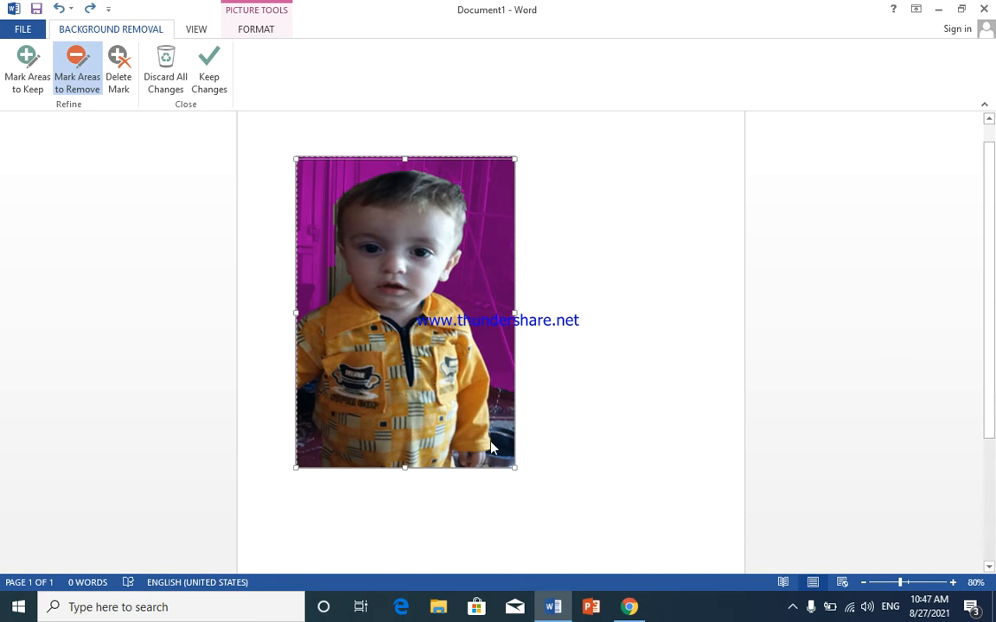
left_click(496, 457)
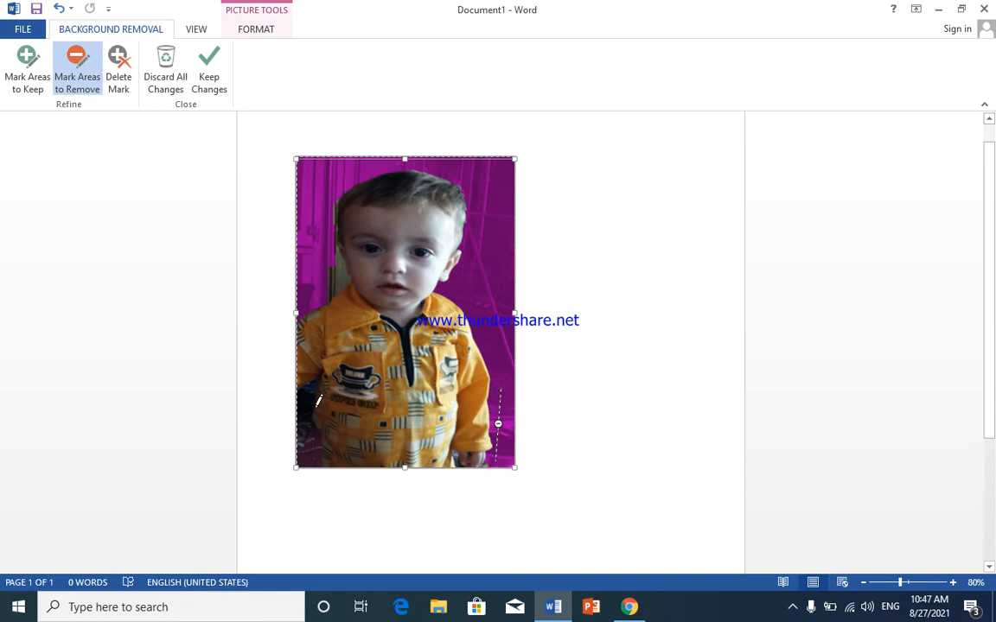
left_click_drag(306, 448, 307, 391)
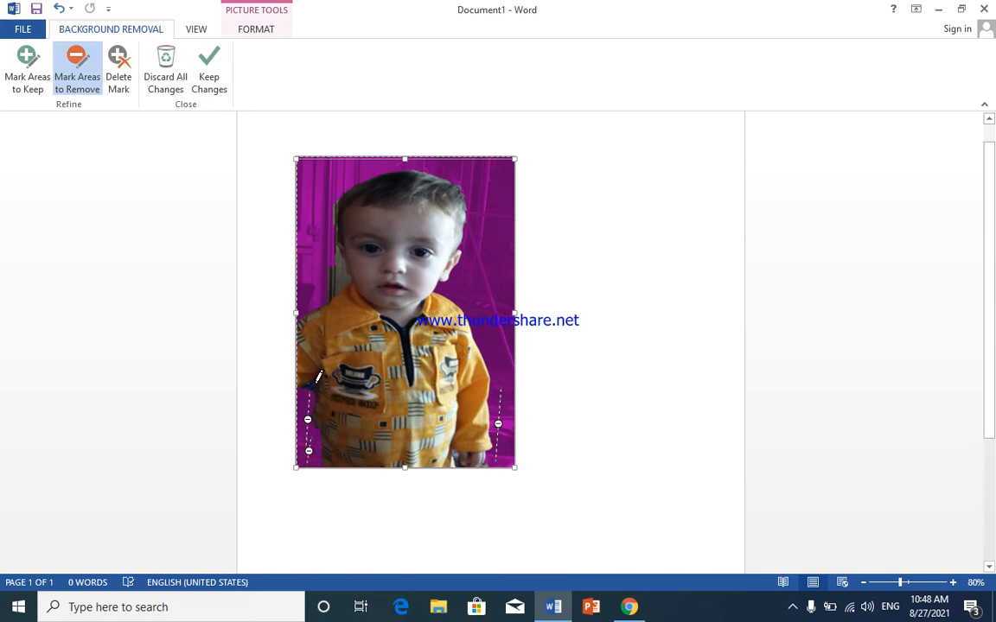
left_click_drag(315, 384, 306, 396)
left_click(219, 88)
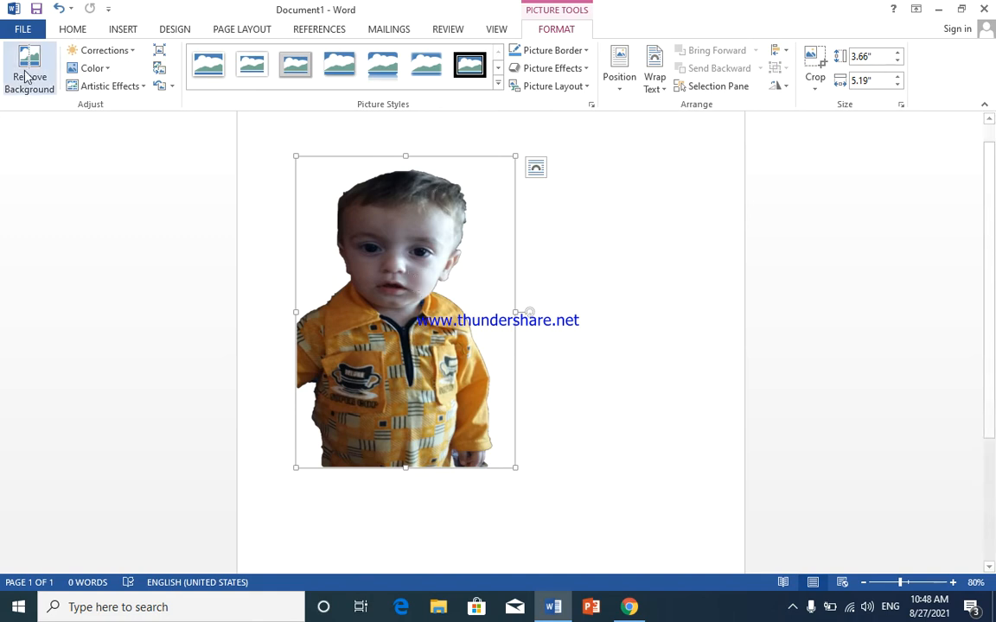
Step: Correct the child's picture with the brightest, lowest-contrast Brightness/Contrast preset
left_click(128, 49)
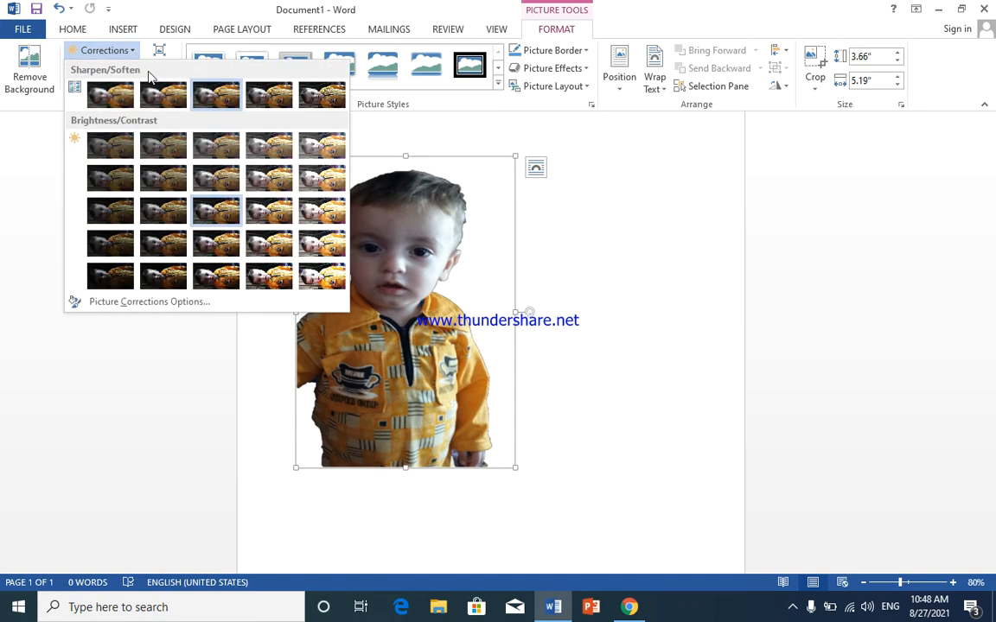
left_click(309, 153)
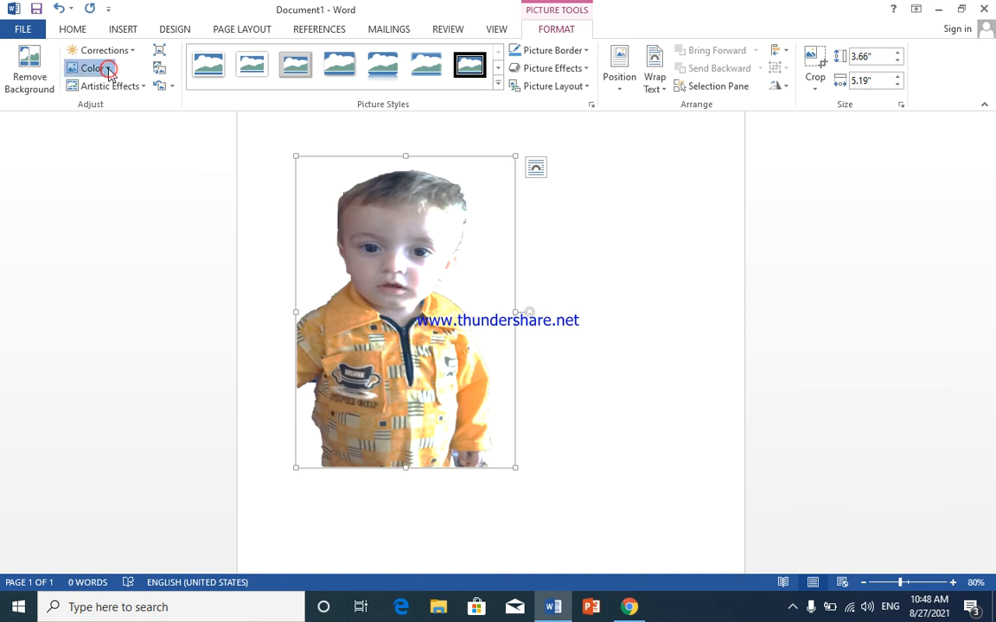
left_click(110, 73)
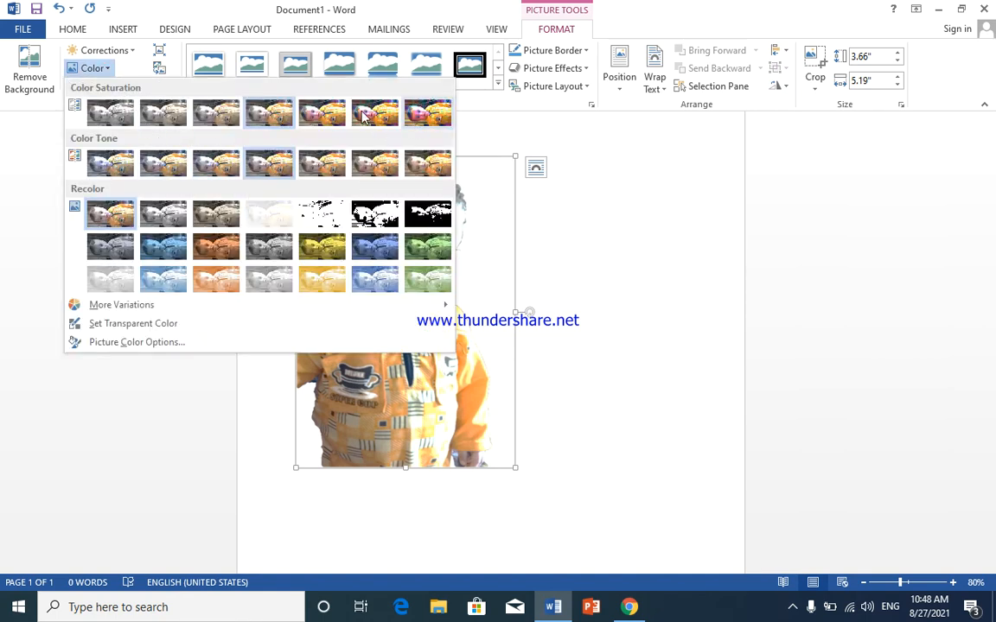
left_click(538, 175)
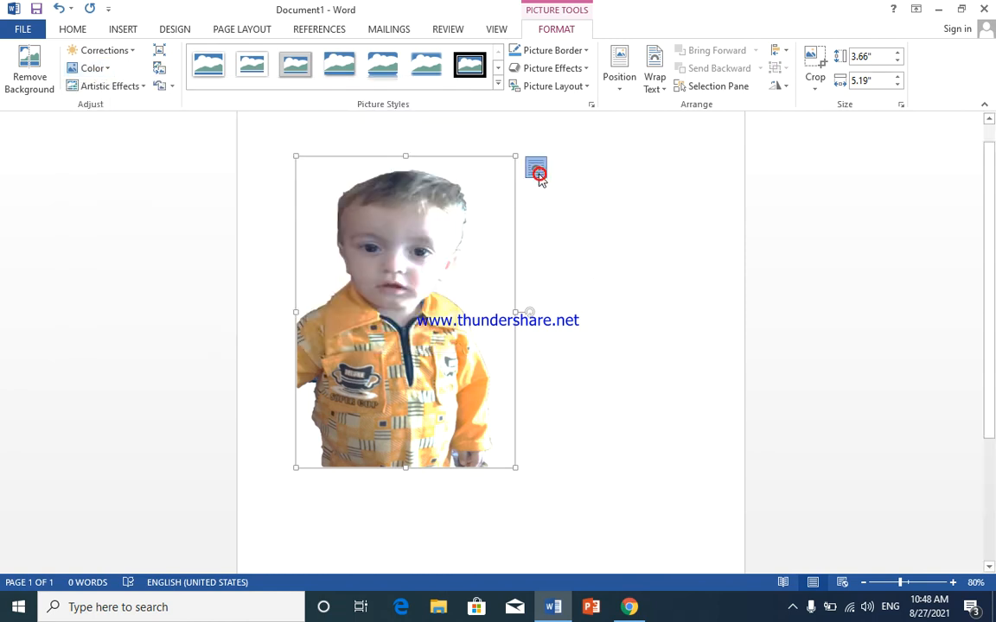
Step: Set the child's picture to square text wrapping and move it to the right side of the page
left_click(536, 171)
left_click(579, 270)
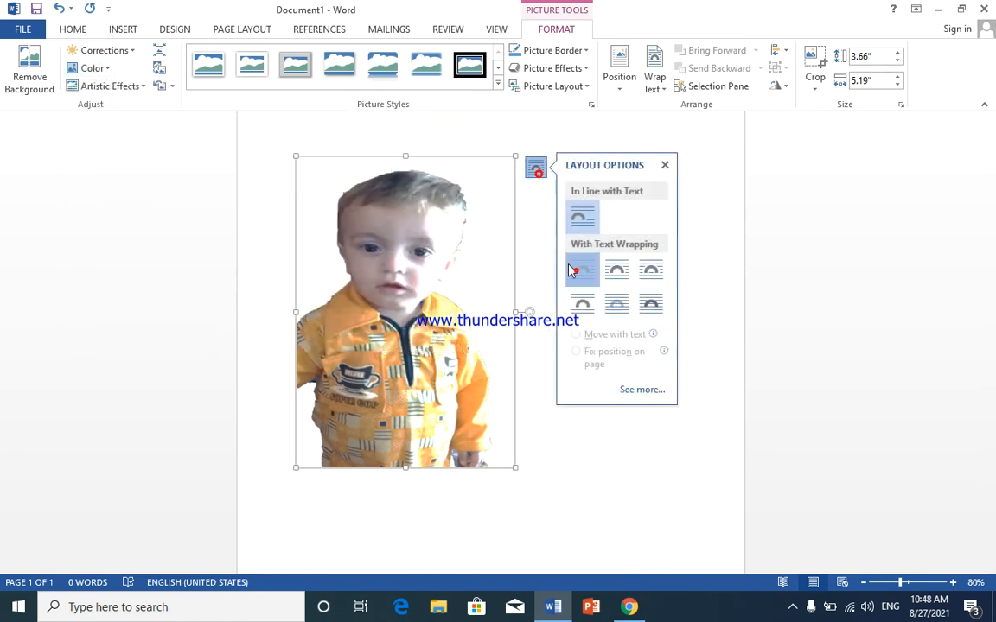
left_click_drag(457, 163, 632, 185)
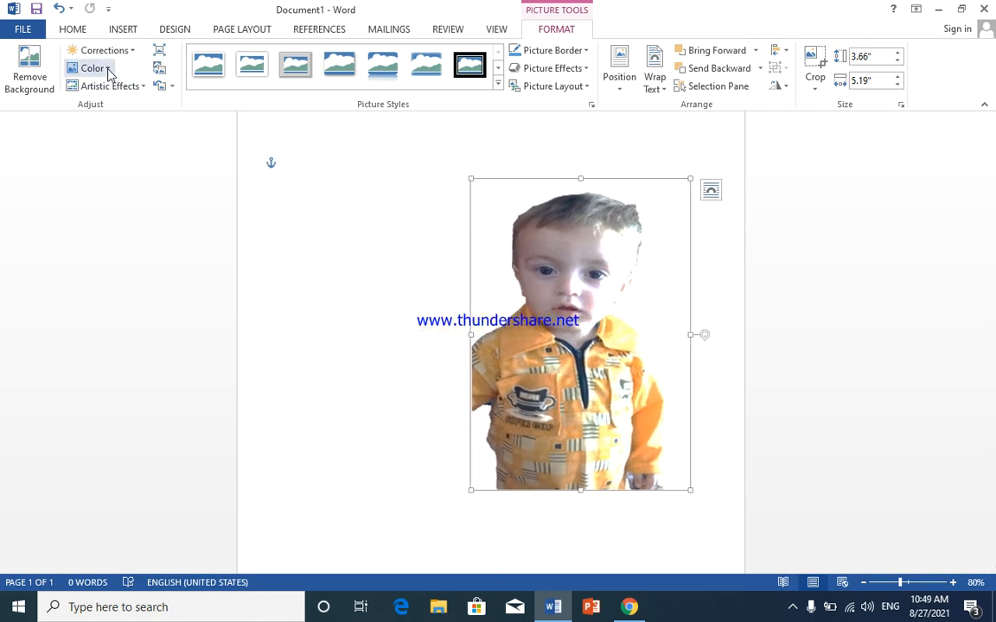
Step: Give the child's picture a warmer color tone and apply a dark, high-contrast painterly artistic effect
left_click(95, 68)
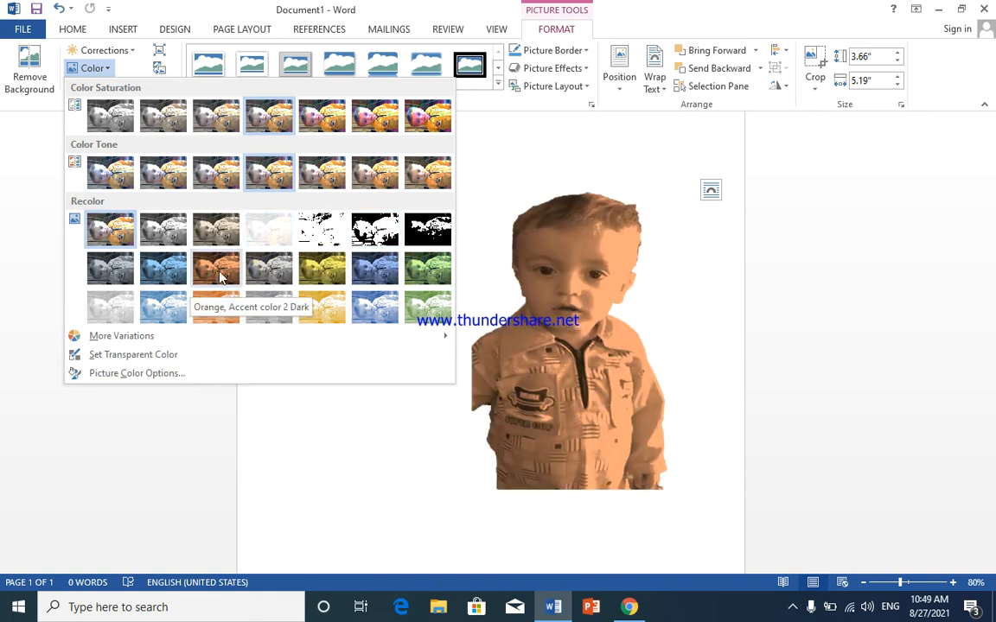
left_click(375, 172)
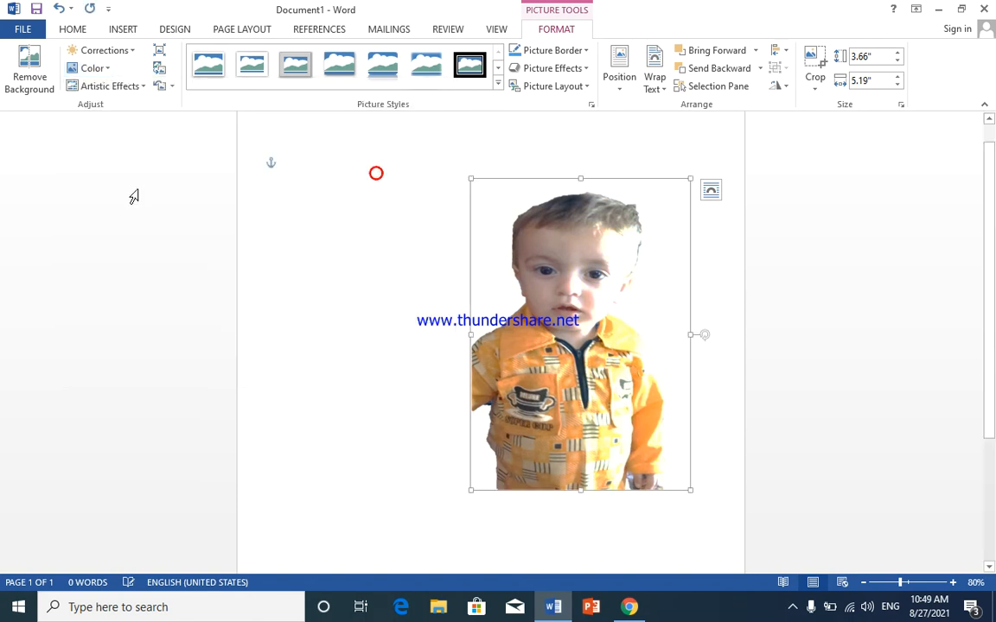
left_click(143, 86)
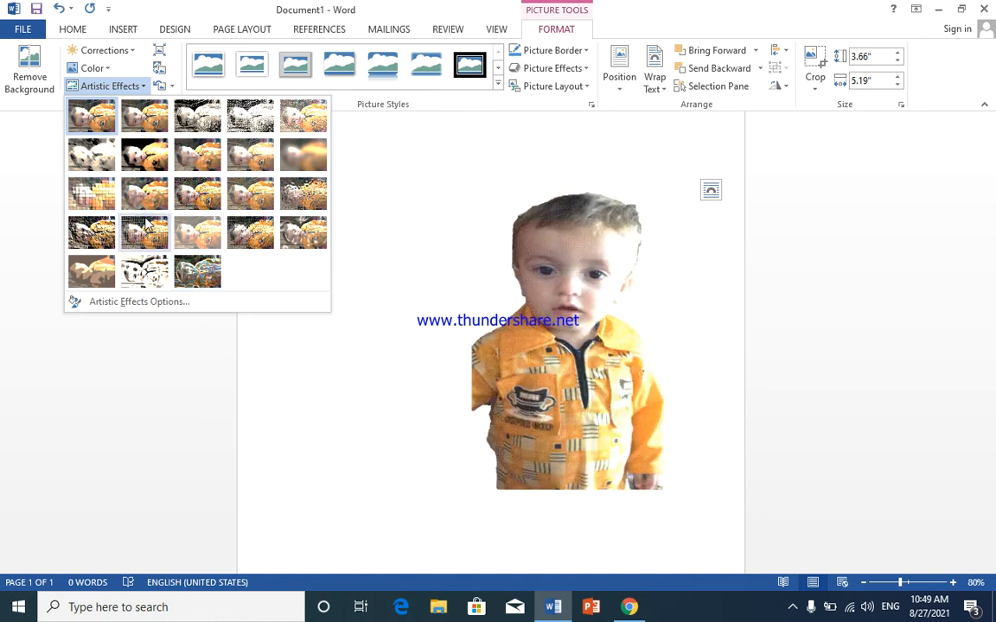
left_click(138, 154)
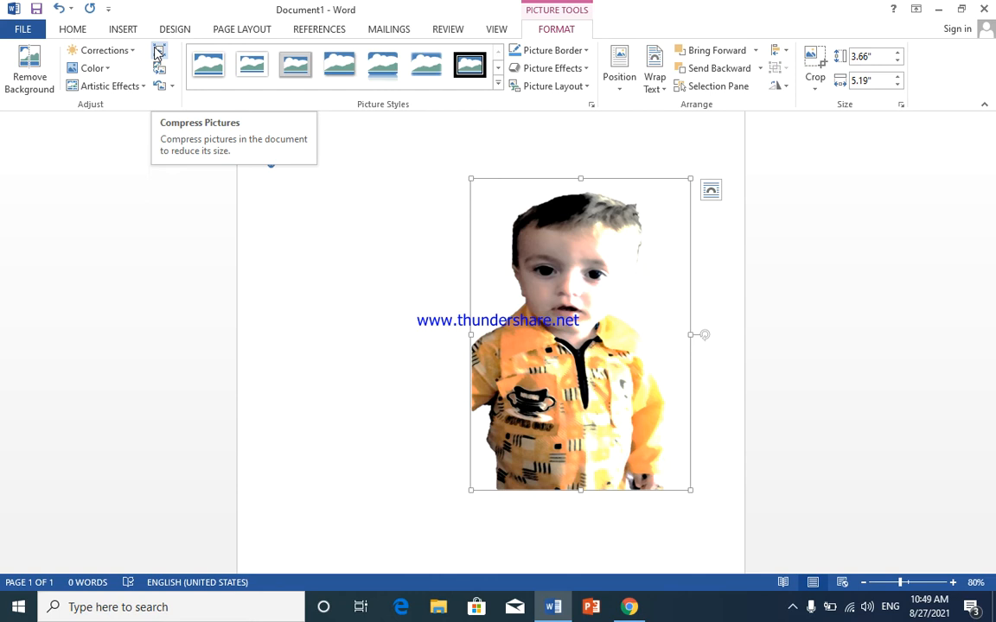
Step: Try compressing only this picture with the E-mail (96 ppi) target output, and undo the compression
left_click(158, 51)
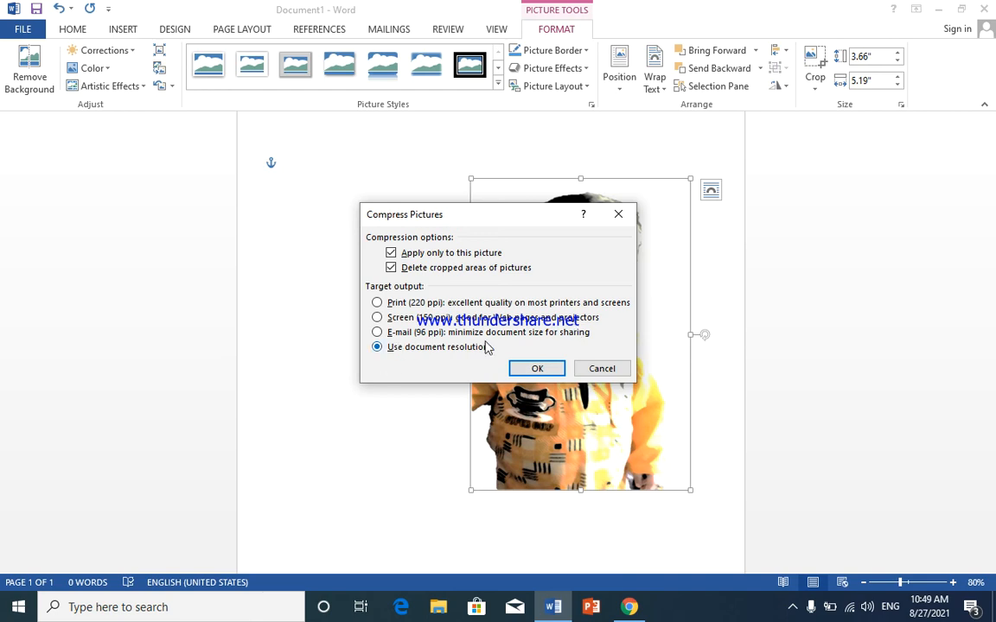
left_click(377, 332)
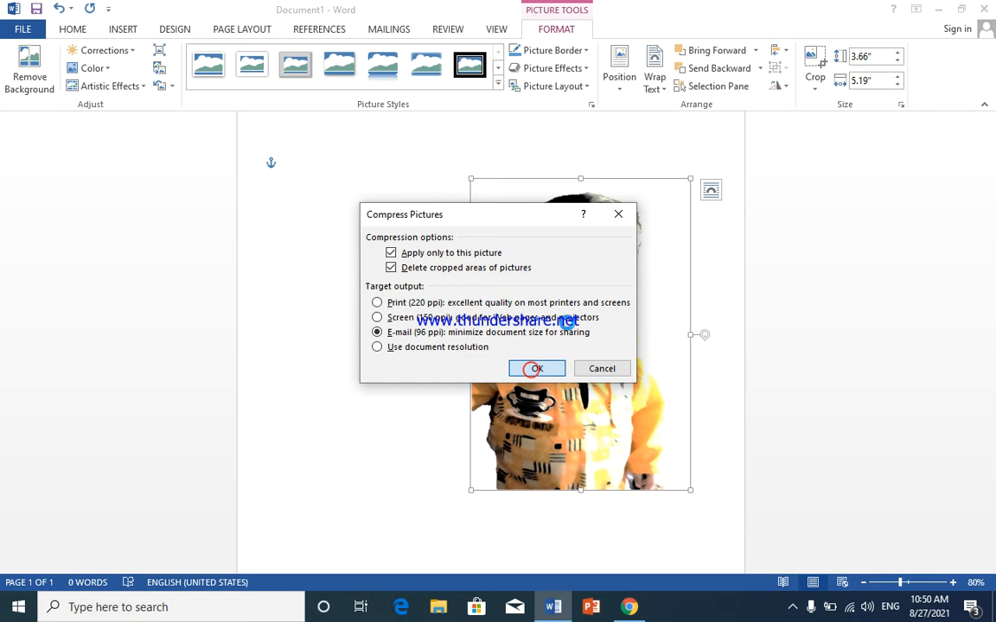
left_click(536, 370)
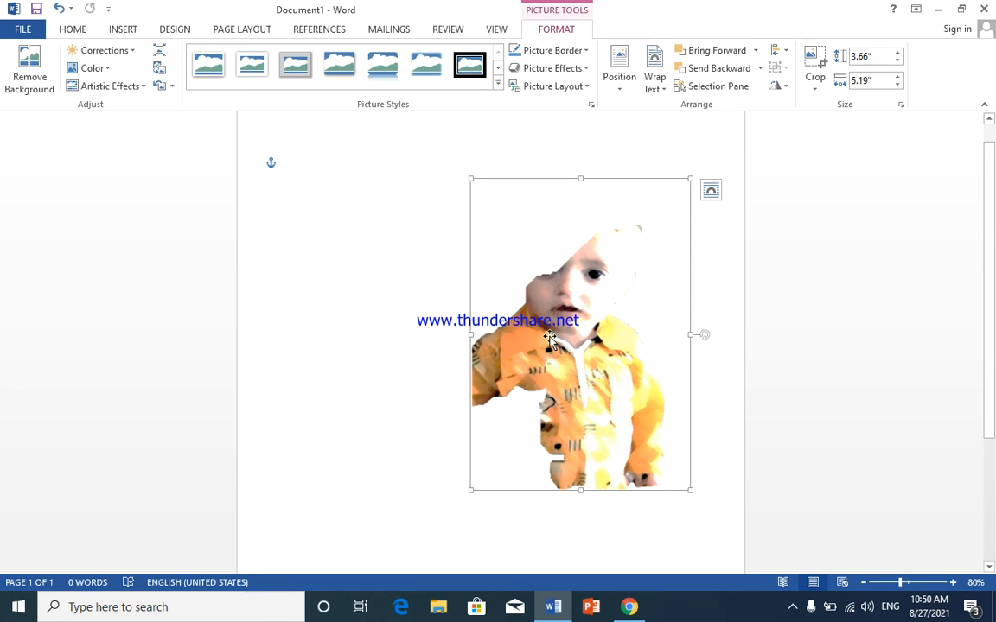
key("ctrl+z")
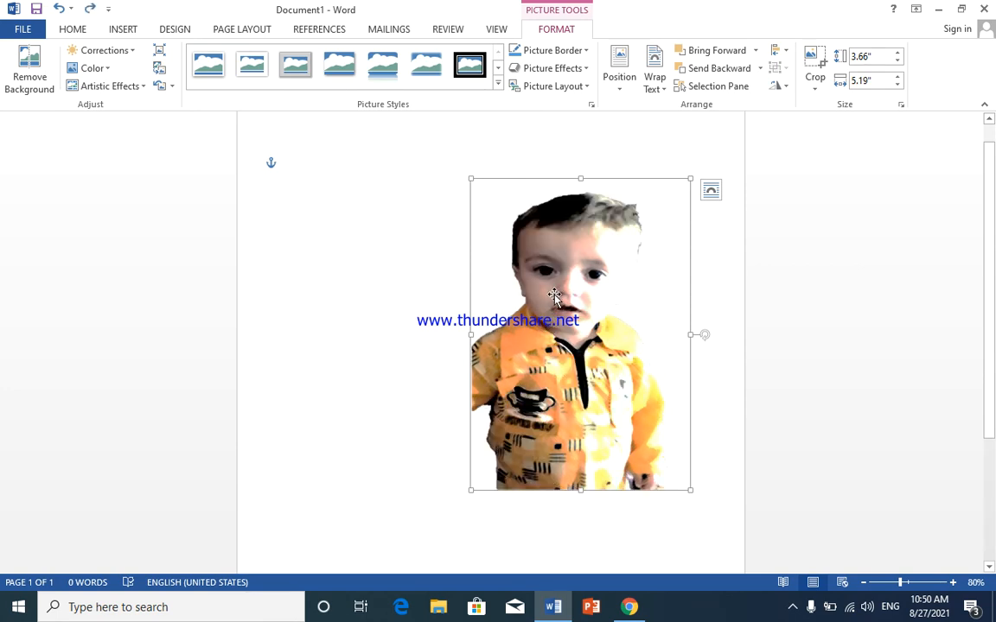
Step: Move the child's picture to the page's left margin and replace it with the bearded man's portrait from the pictures folder
left_click_drag(571, 182, 383, 164)
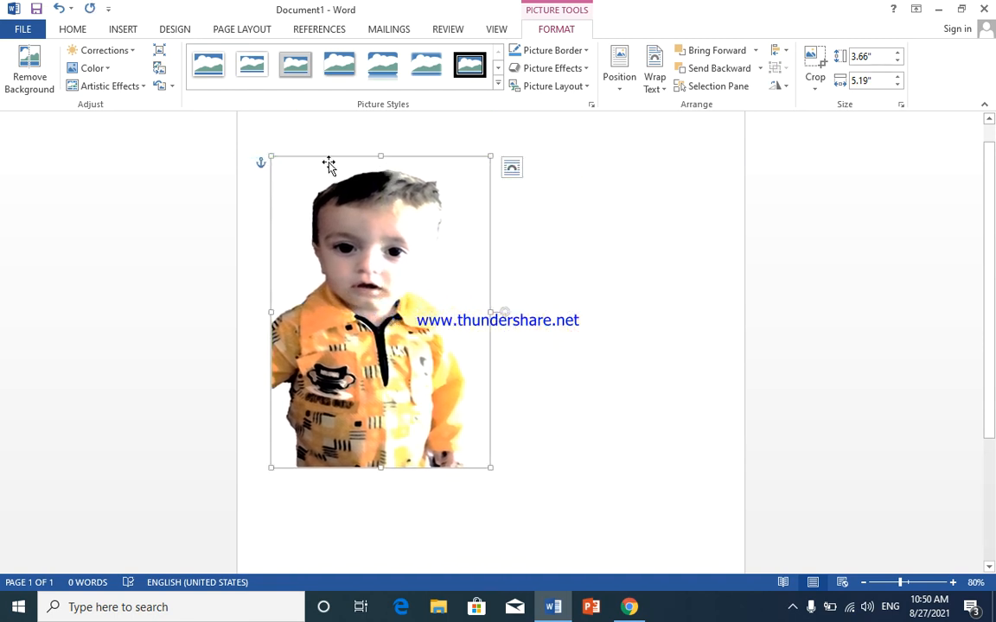
left_click(160, 71)
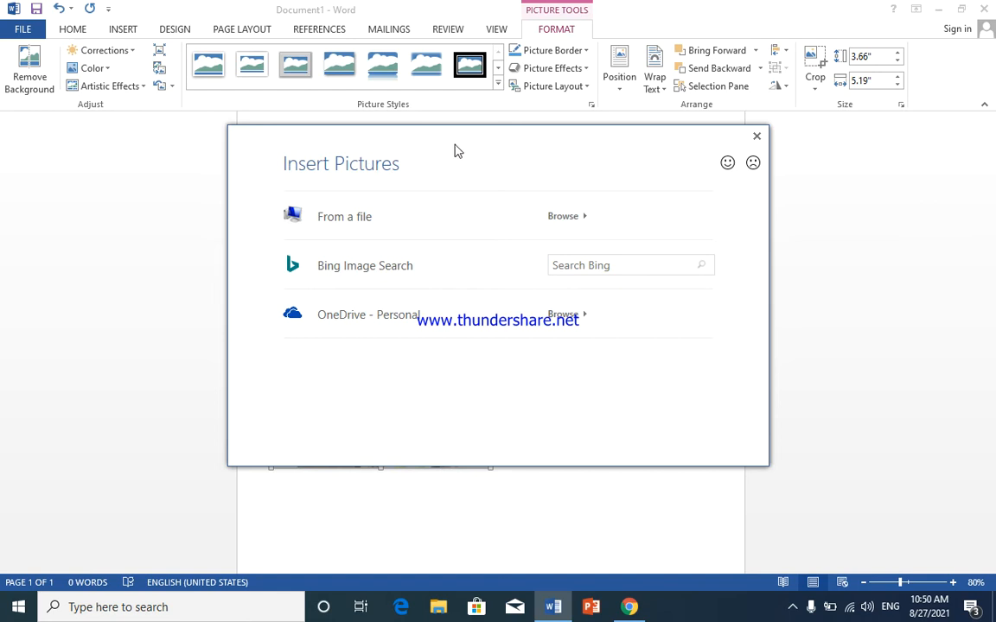
left_click(612, 223)
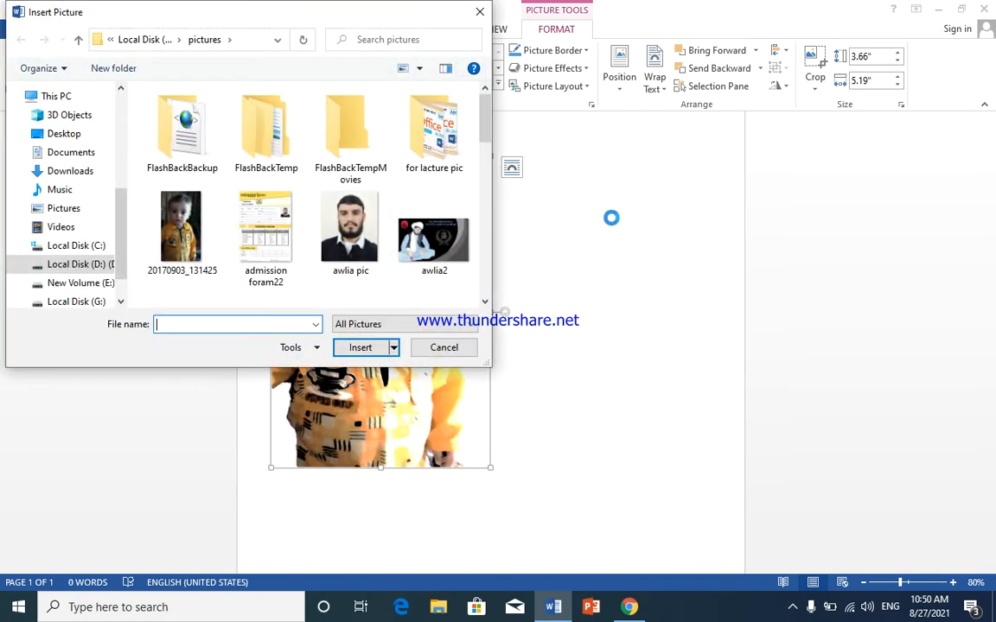
left_click(351, 232)
left_click(361, 347)
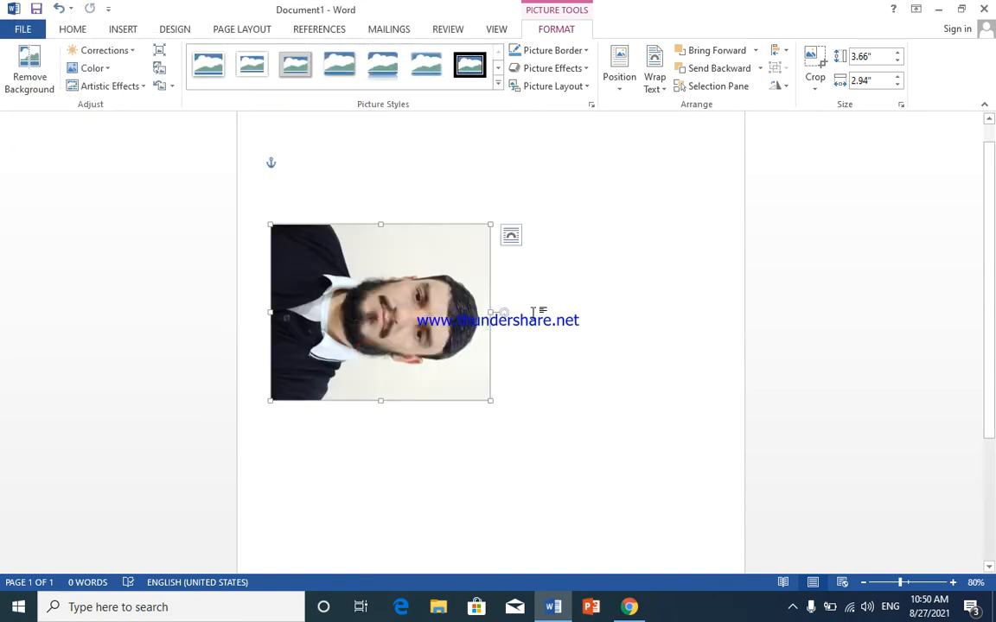
Step: Rotate the bearded man's portrait left 90° and move it slightly up and to the right on the page
left_click(782, 89)
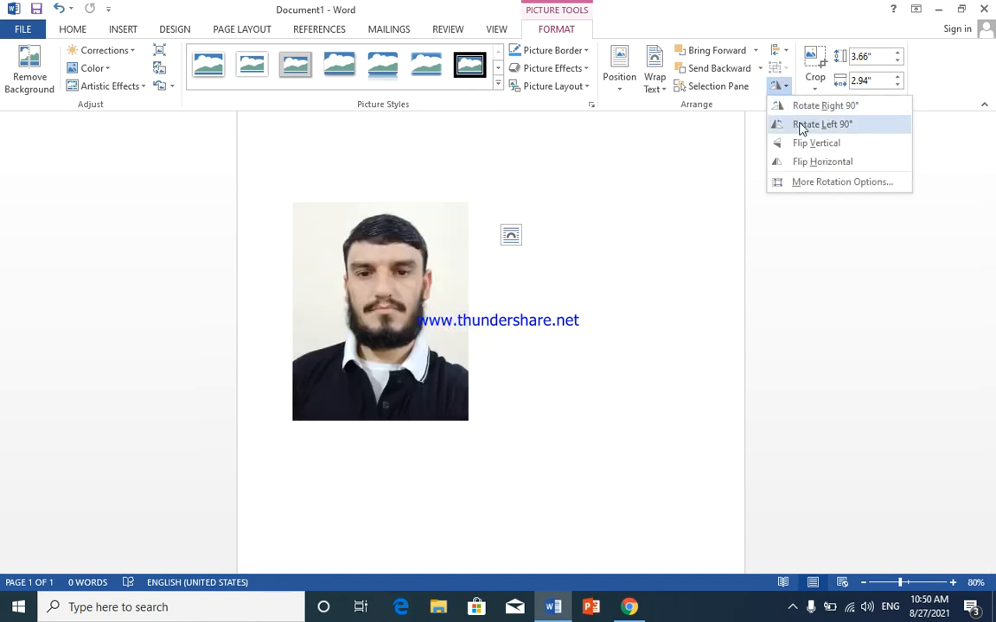
left_click(801, 125)
left_click(799, 123)
left_click_drag(419, 278, 448, 266)
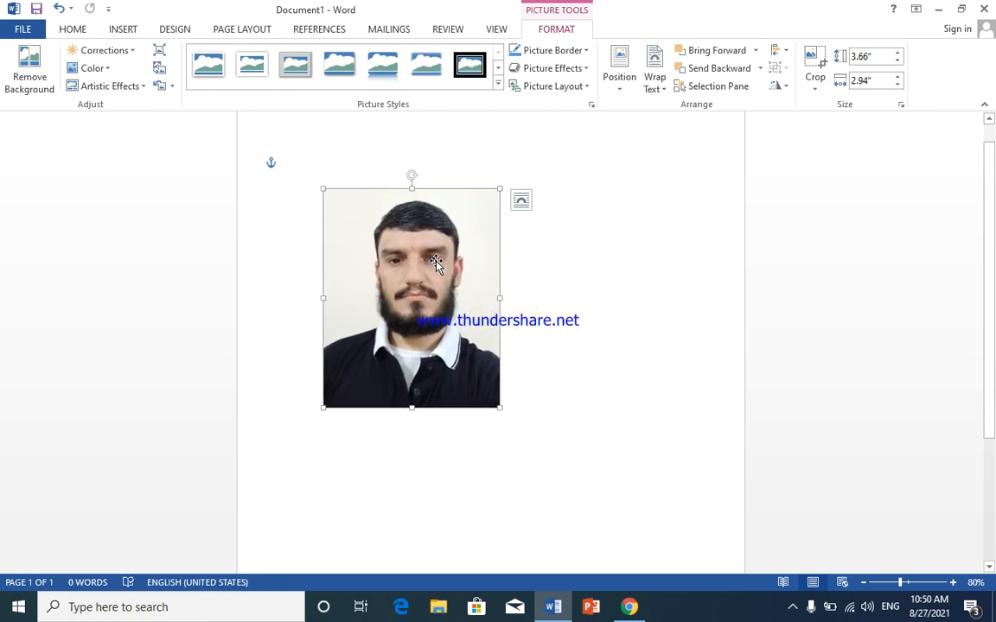
Step: Try a muted color saturation, a painterly artistic effect and a much brighter correction on the portrait
left_click(164, 84)
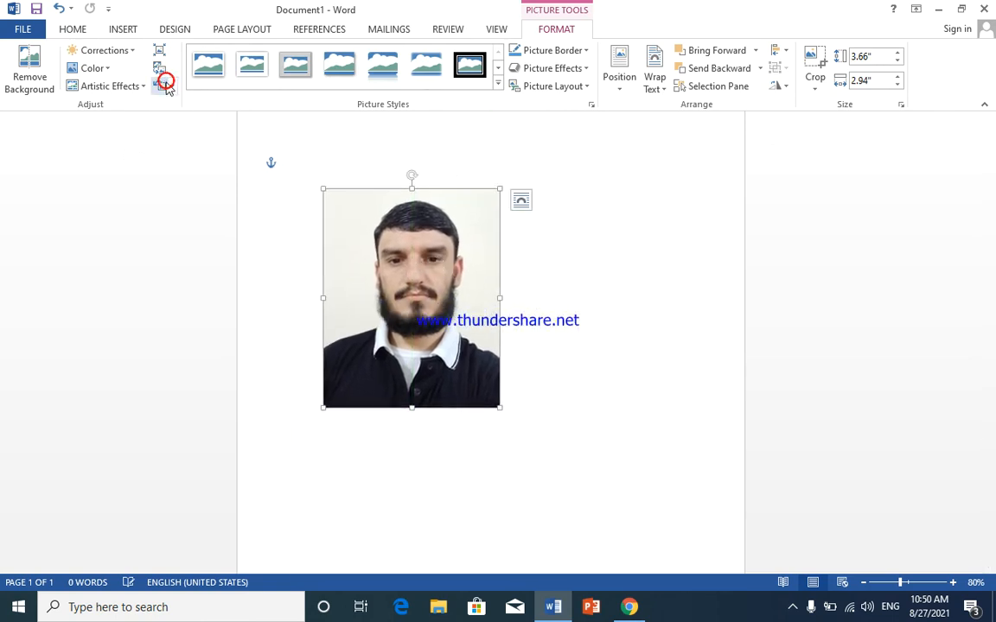
left_click(107, 71)
left_click(147, 124)
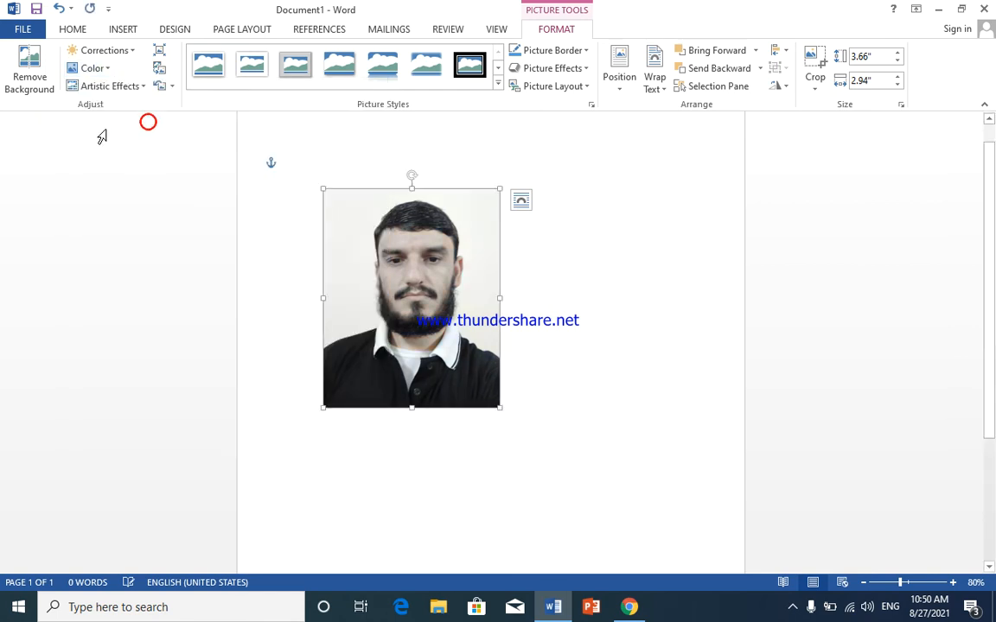
left_click(126, 90)
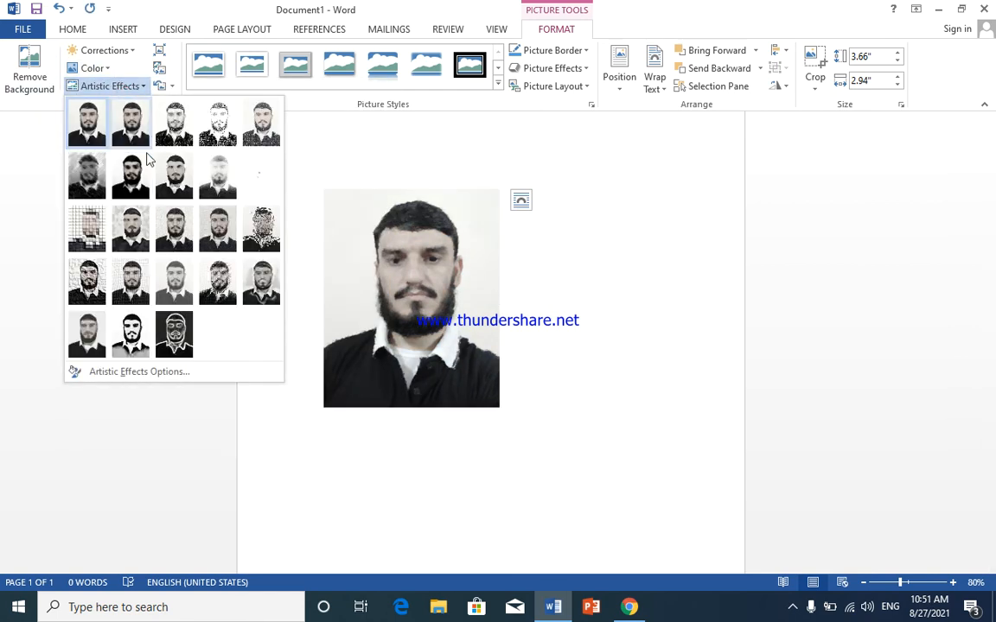
left_click(183, 192)
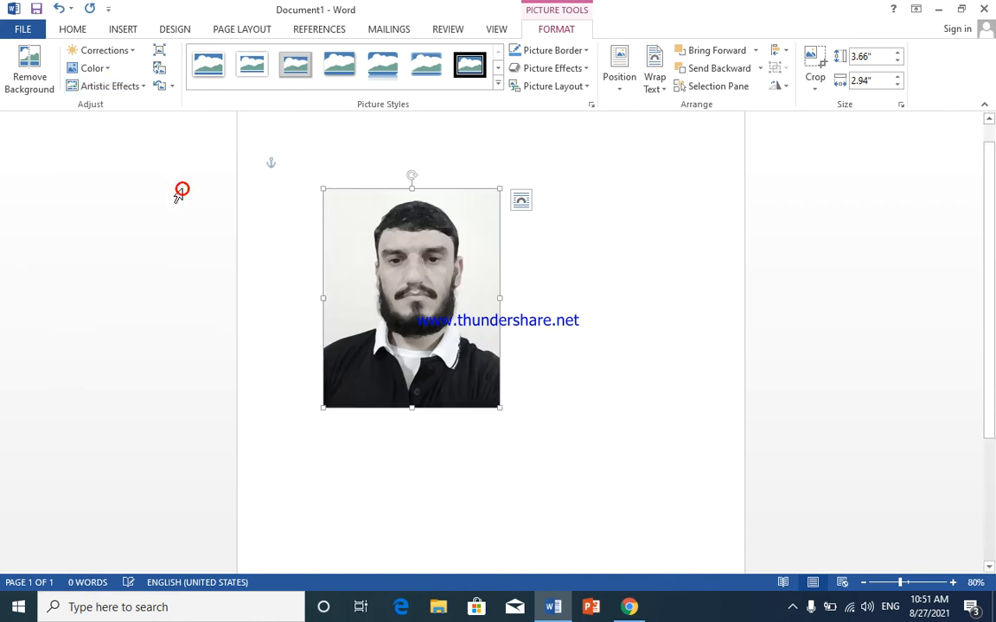
left_click(131, 54)
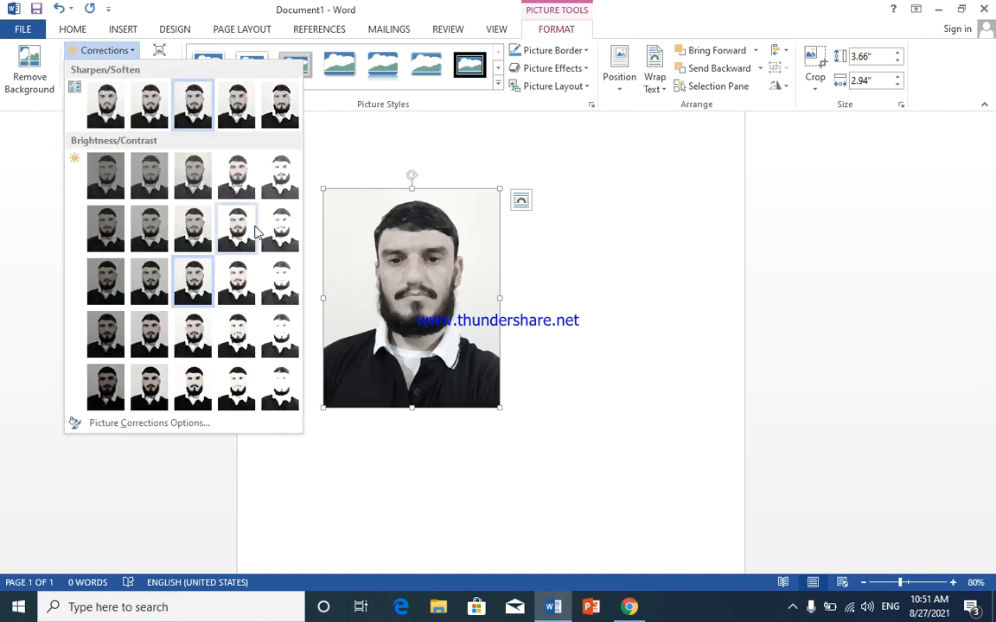
left_click(285, 232)
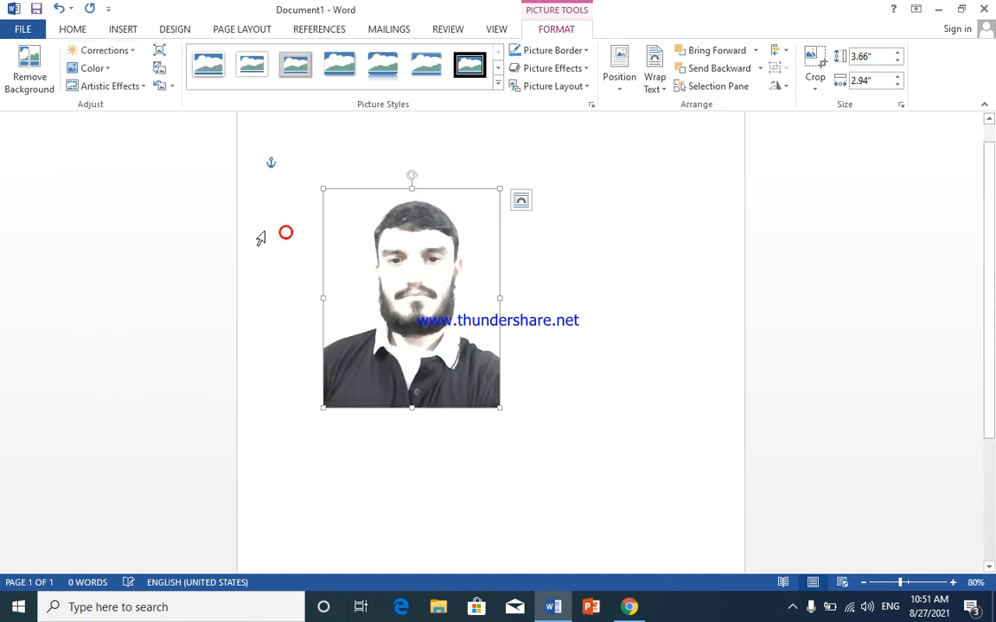
Step: Reset the portrait's formatting and size, and shrink it to about 2.98" by 2.4" in the upper part of the page
left_click(172, 90)
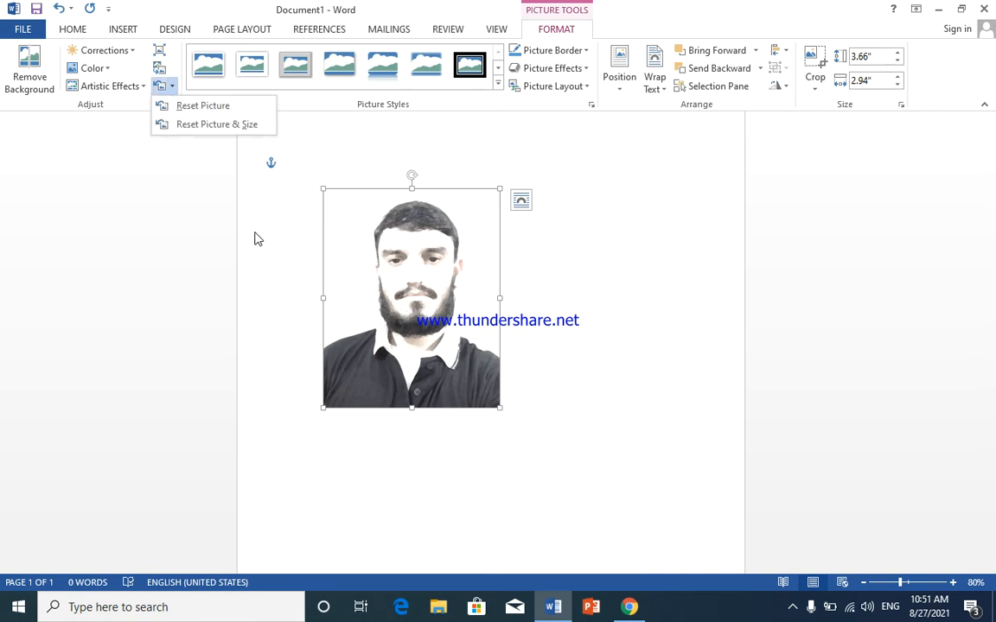
left_click(215, 109)
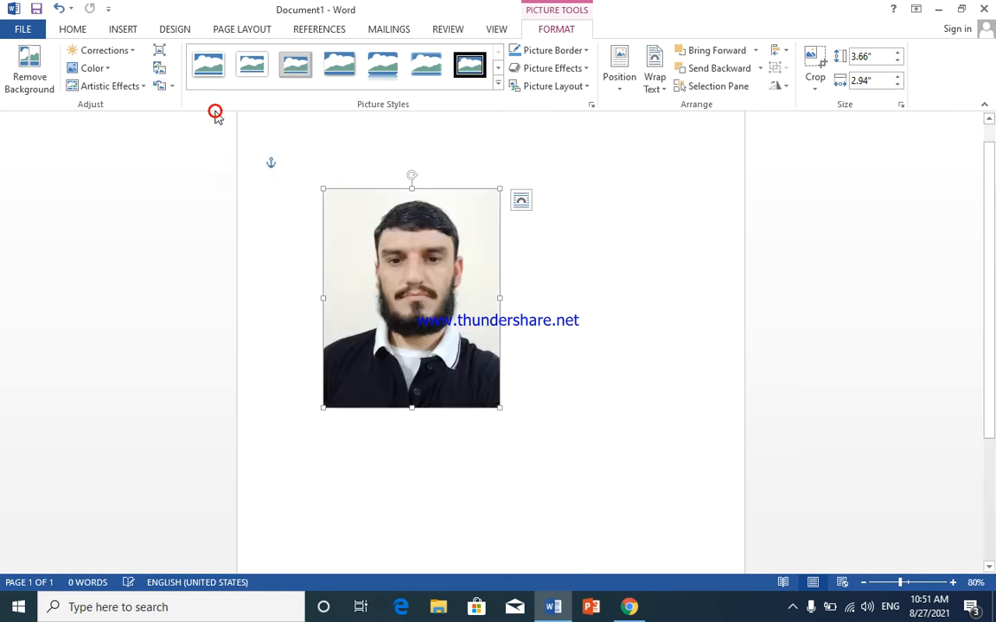
left_click(172, 84)
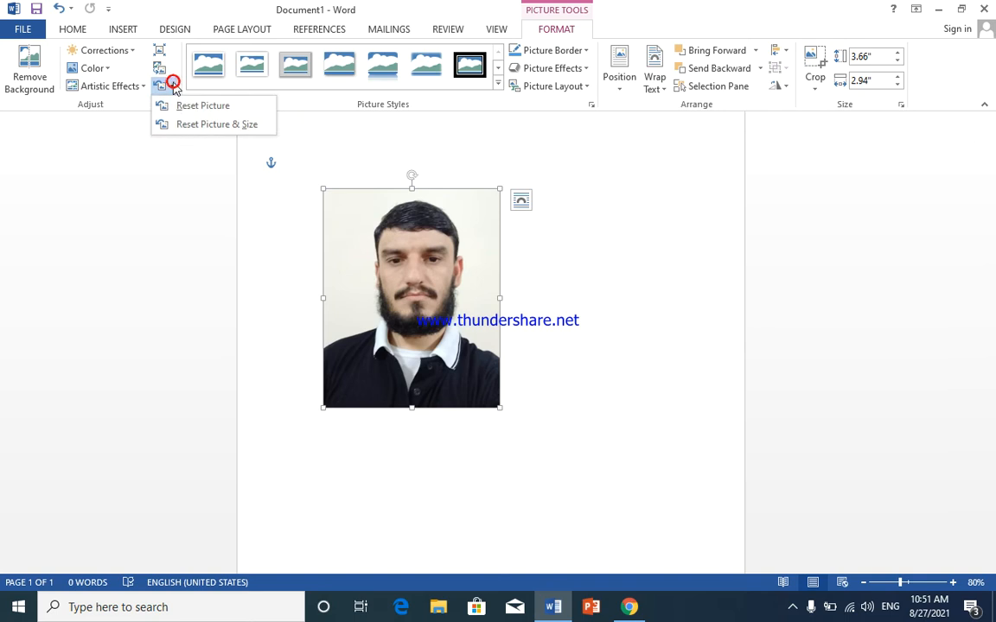
left_click(222, 127)
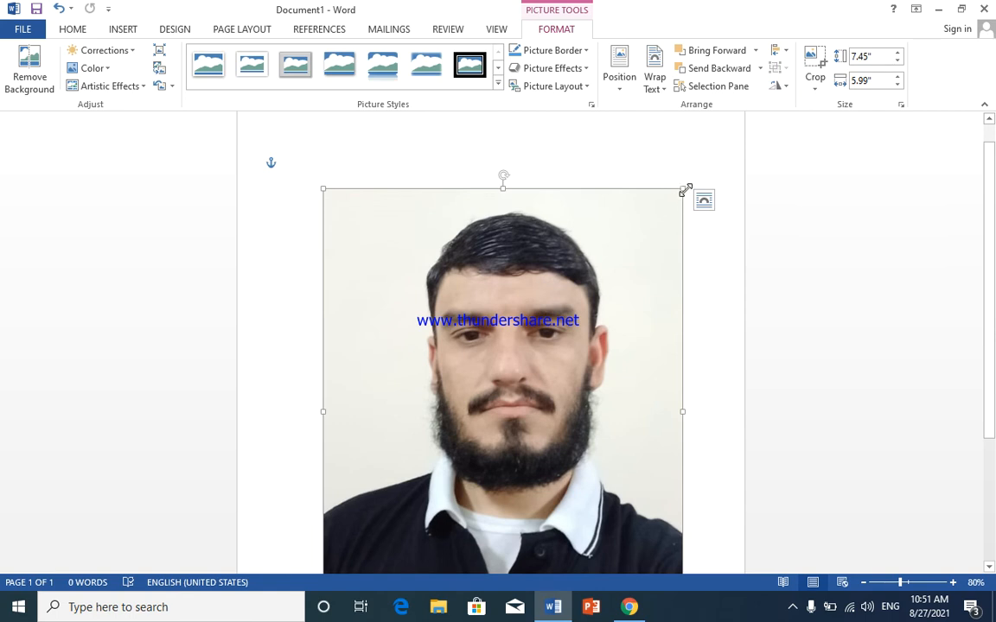
left_click_drag(682, 189, 468, 456)
left_click_drag(435, 342, 431, 269)
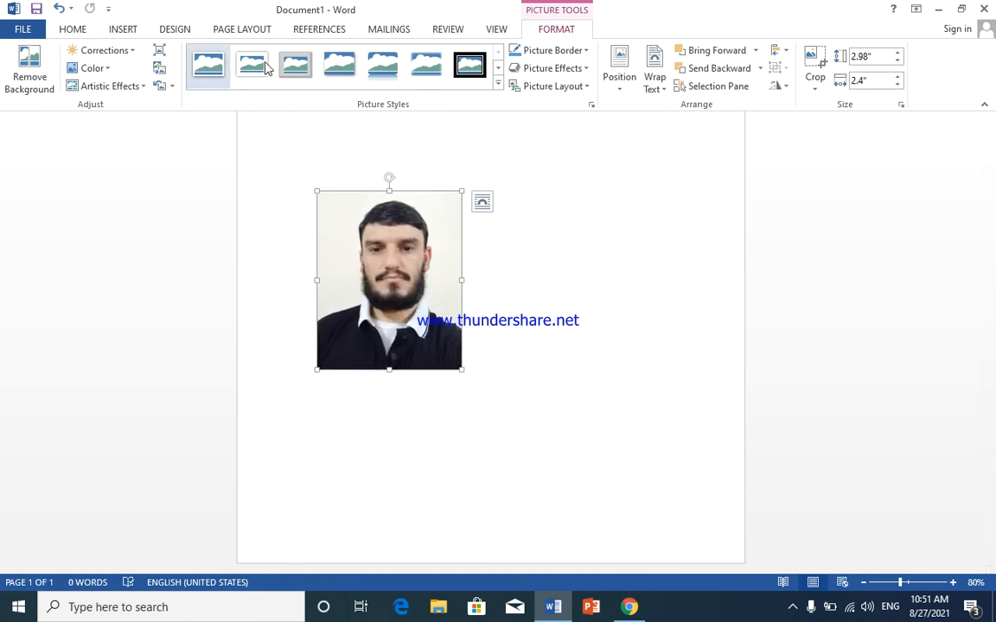
Step: Apply the black double-frame picture style to the portrait and change its border color to standard green
left_click(499, 84)
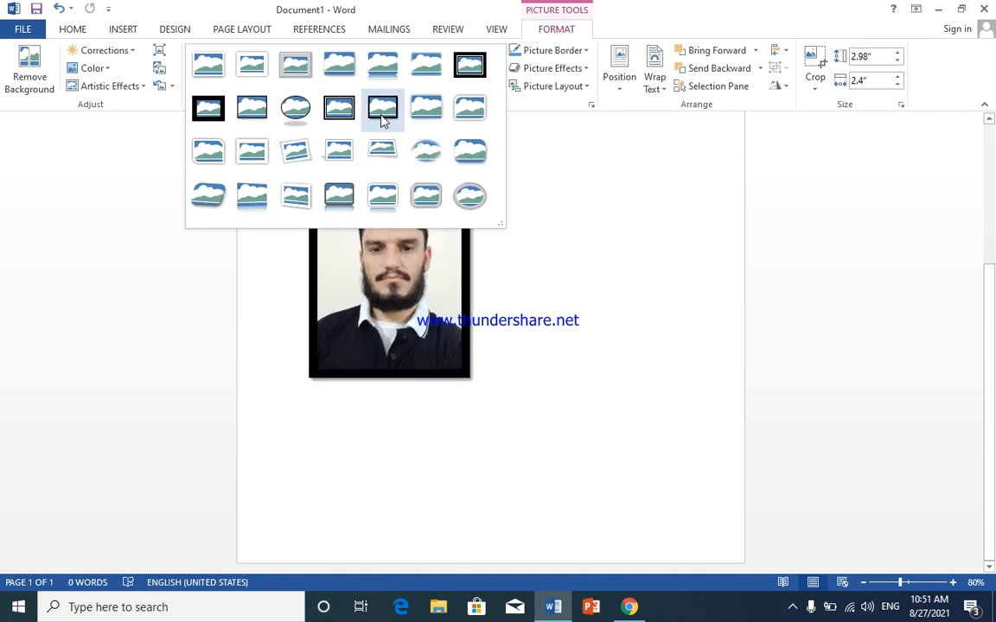
left_click(480, 70)
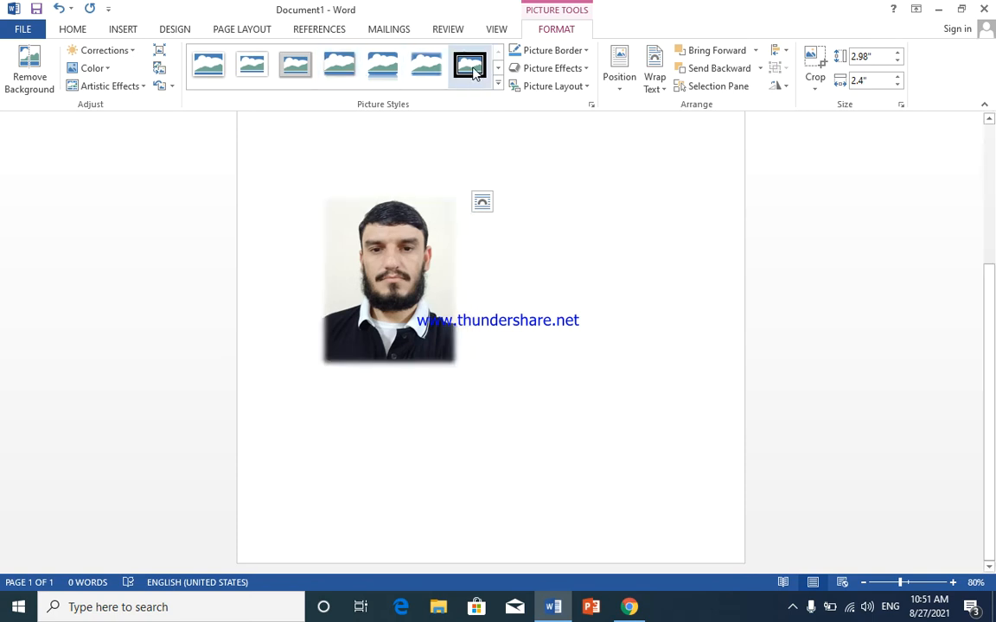
left_click(587, 51)
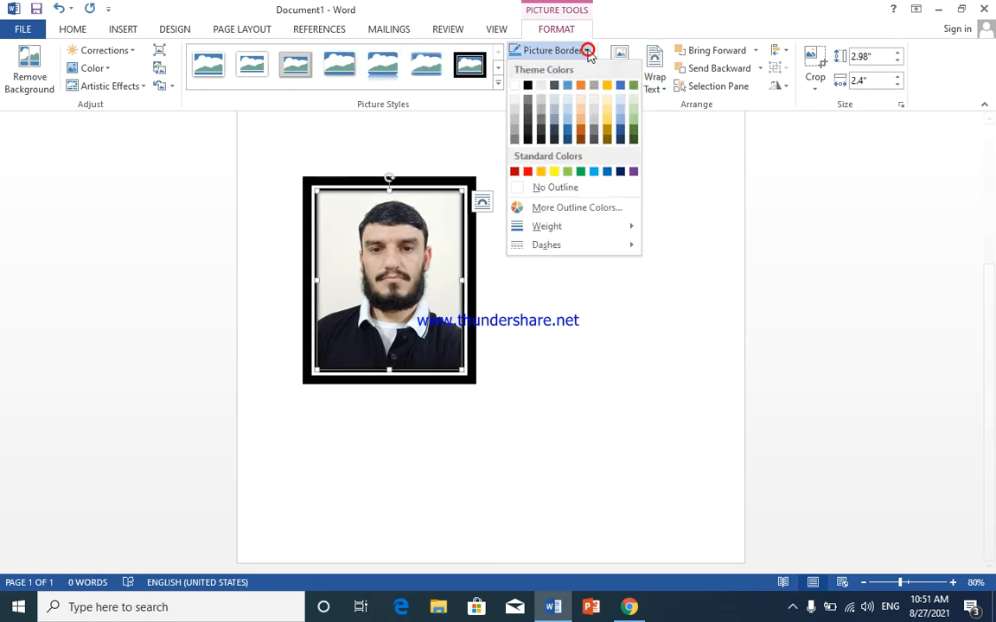
left_click(584, 173)
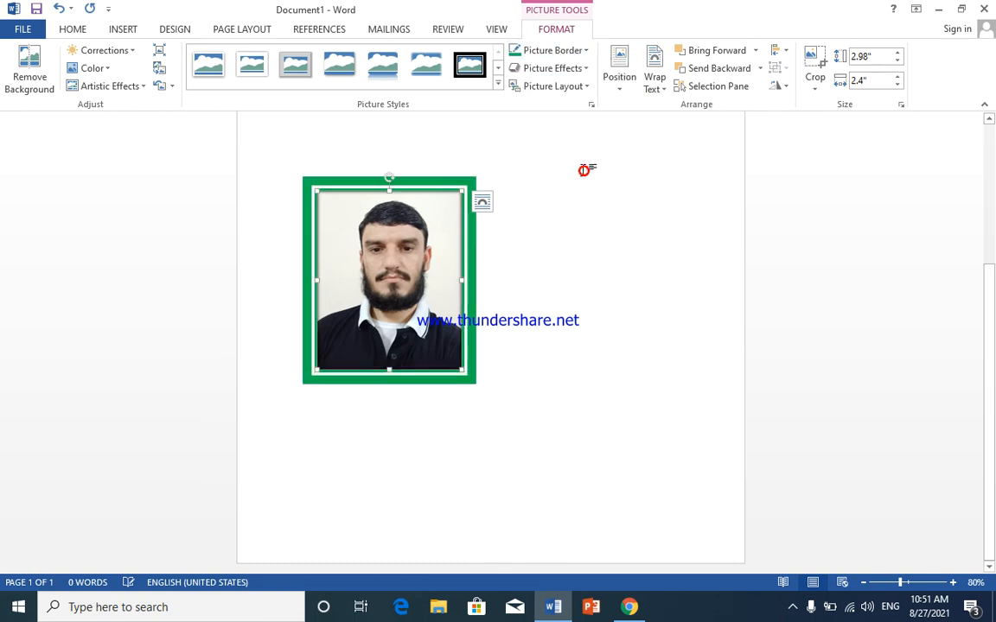
Step: Preview the preset, shadow, reflection, glow, soft edges, bevel and 3-D rotation effects on the framed portrait
left_click(588, 69)
mouse_move(589, 99)
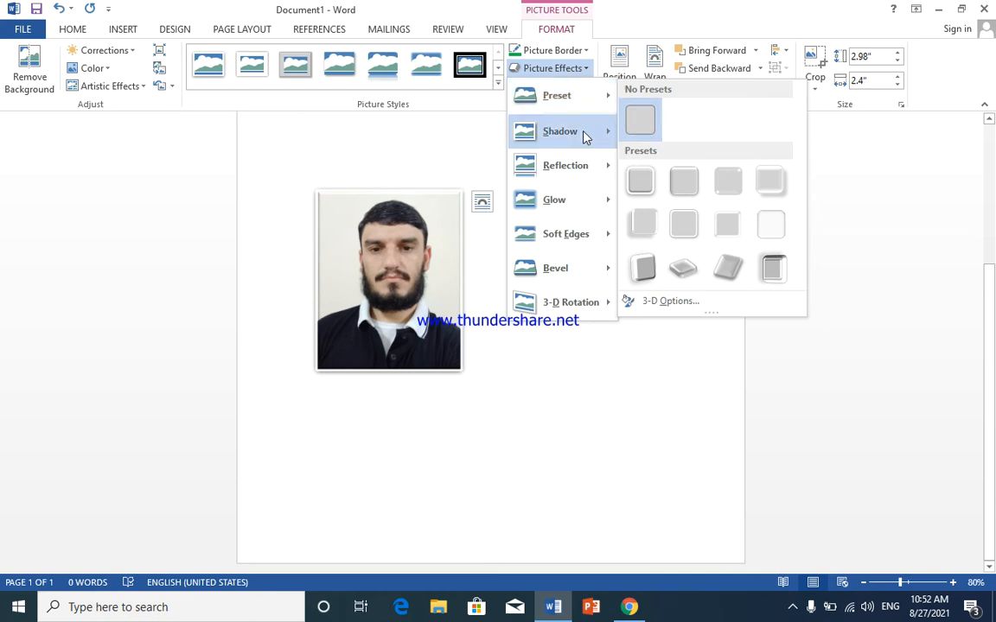
mouse_move(604, 133)
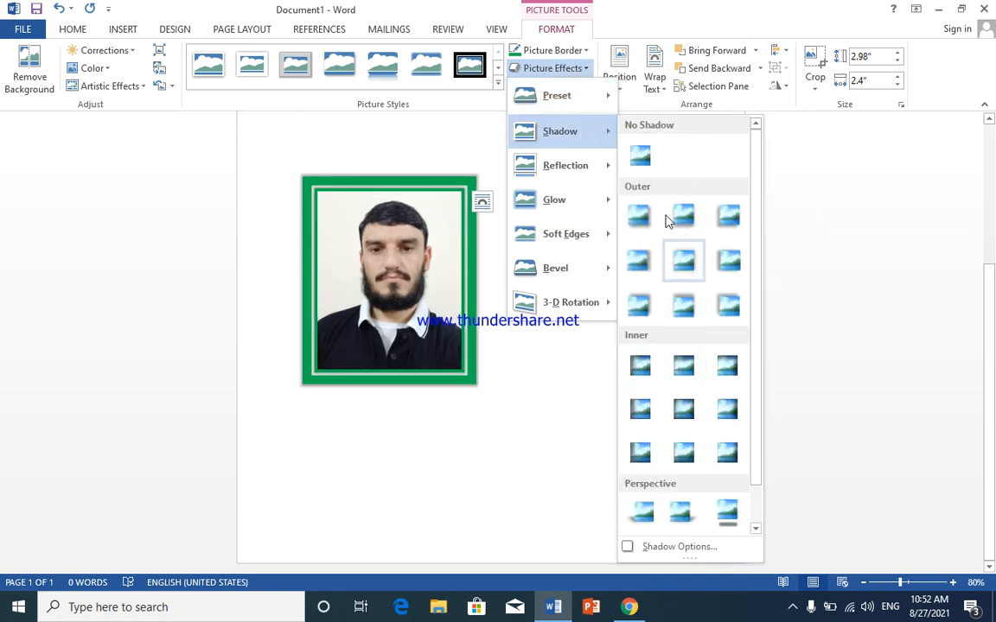
mouse_move(605, 167)
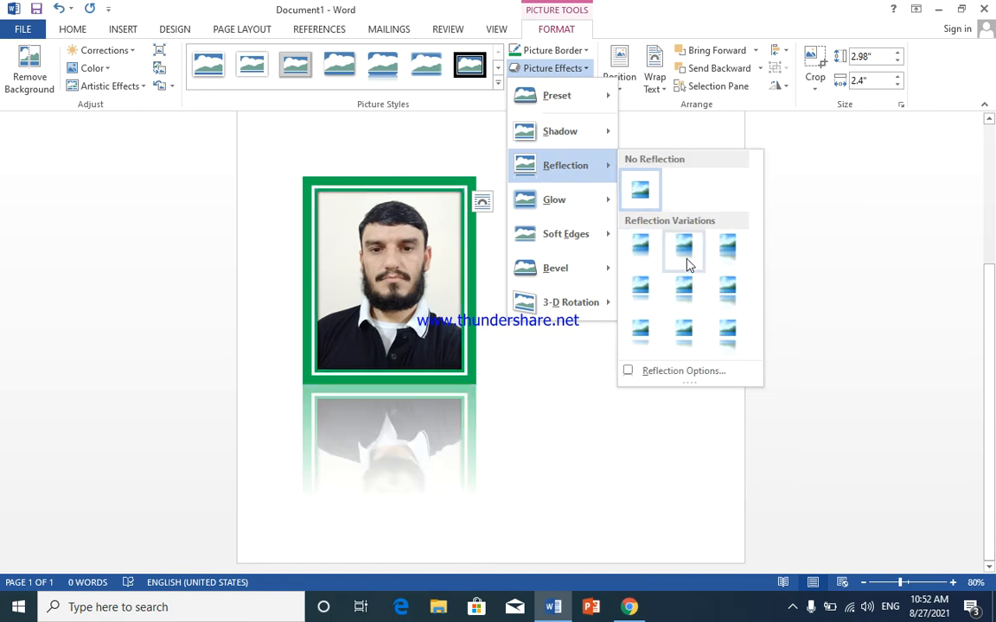
mouse_move(595, 206)
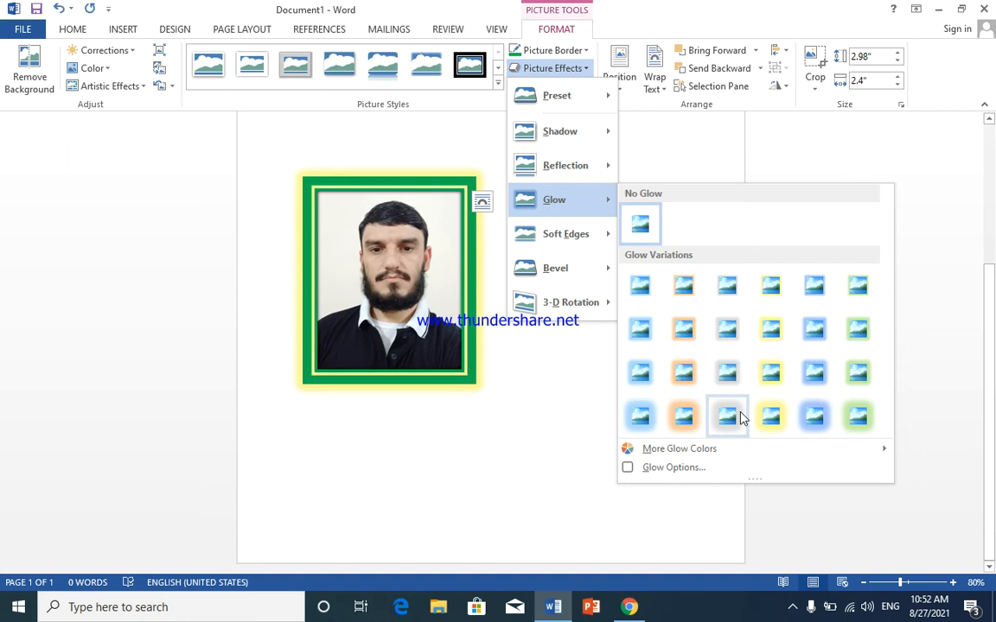
mouse_move(597, 239)
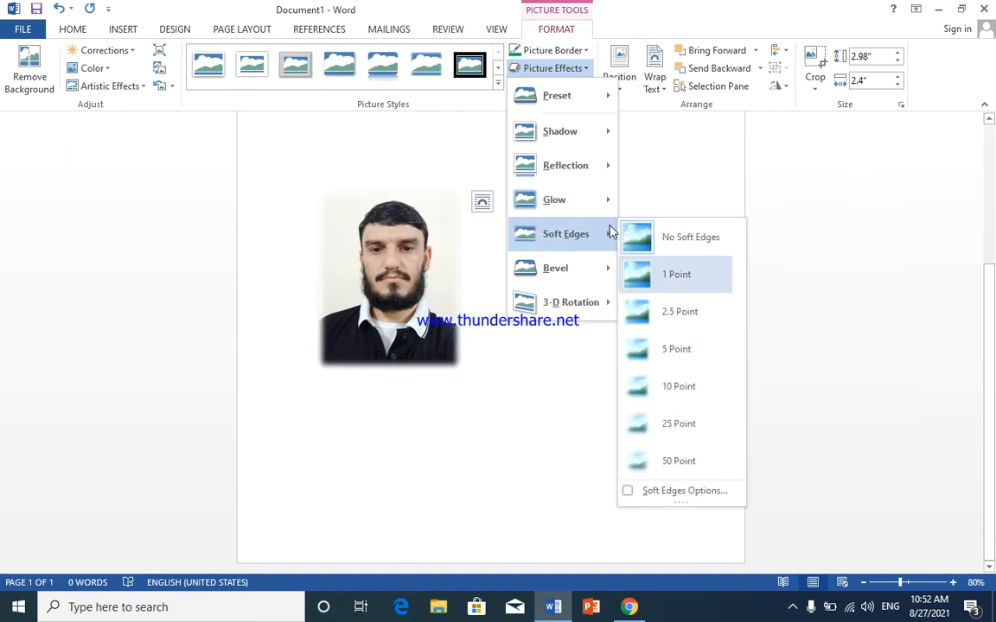
mouse_move(585, 259)
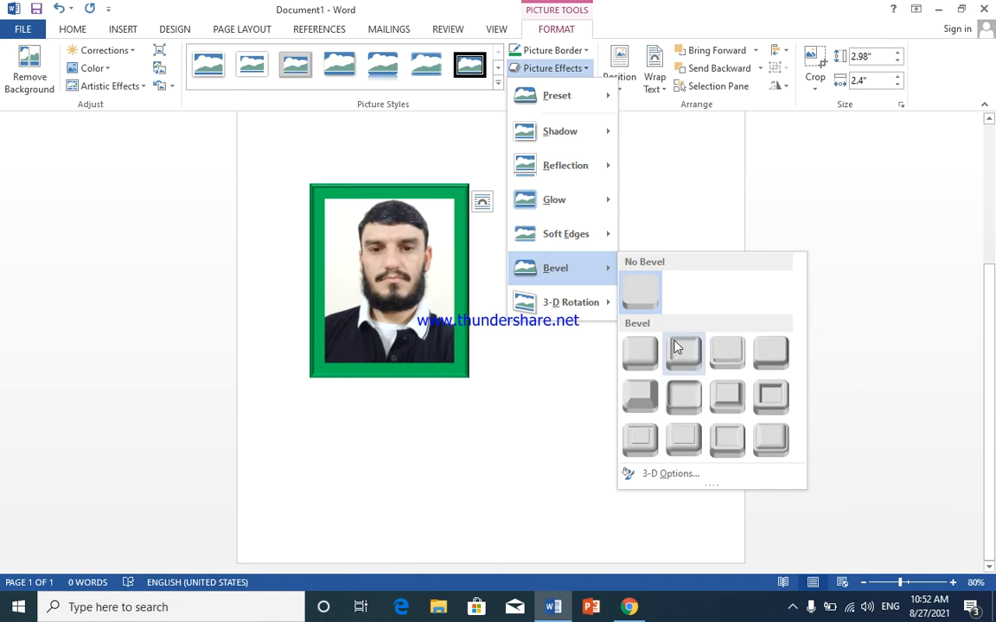
mouse_move(580, 302)
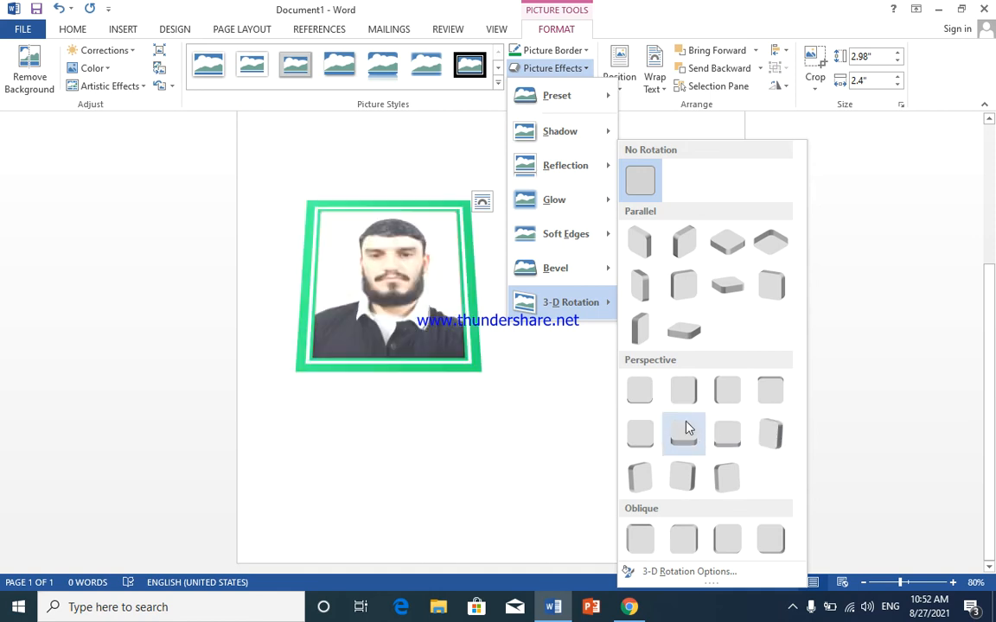
left_click(586, 69)
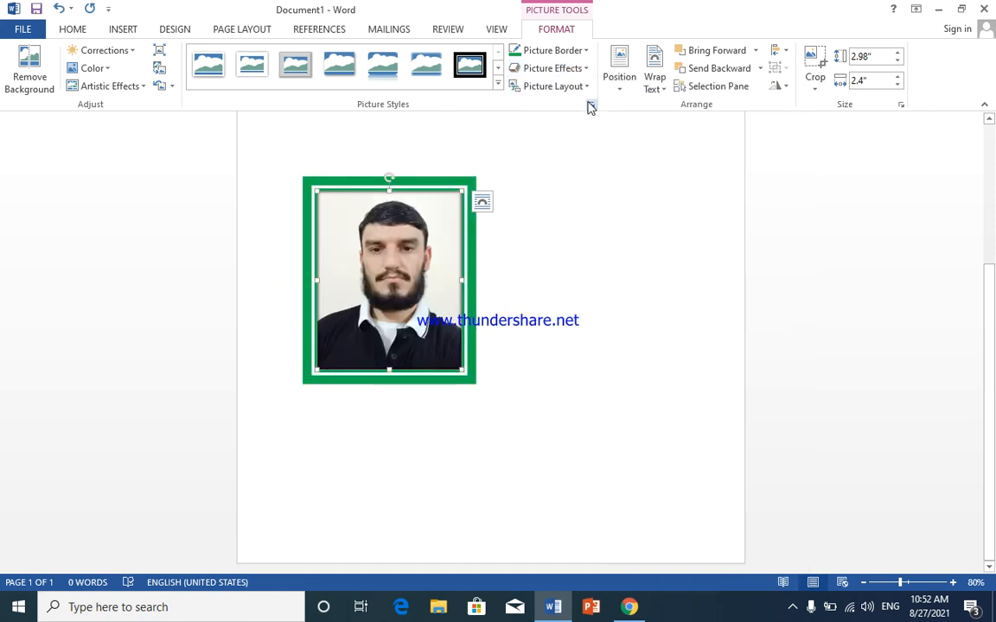
Step: Convert the portrait to a Vertical Picture Accent List layout and label its entry "admin"
left_click(589, 87)
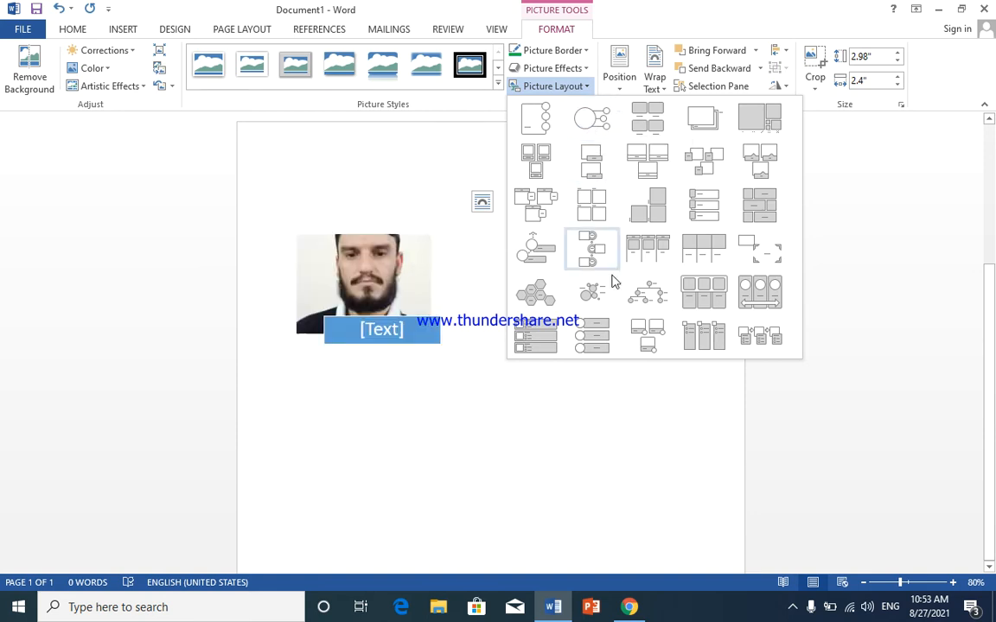
left_click(596, 344)
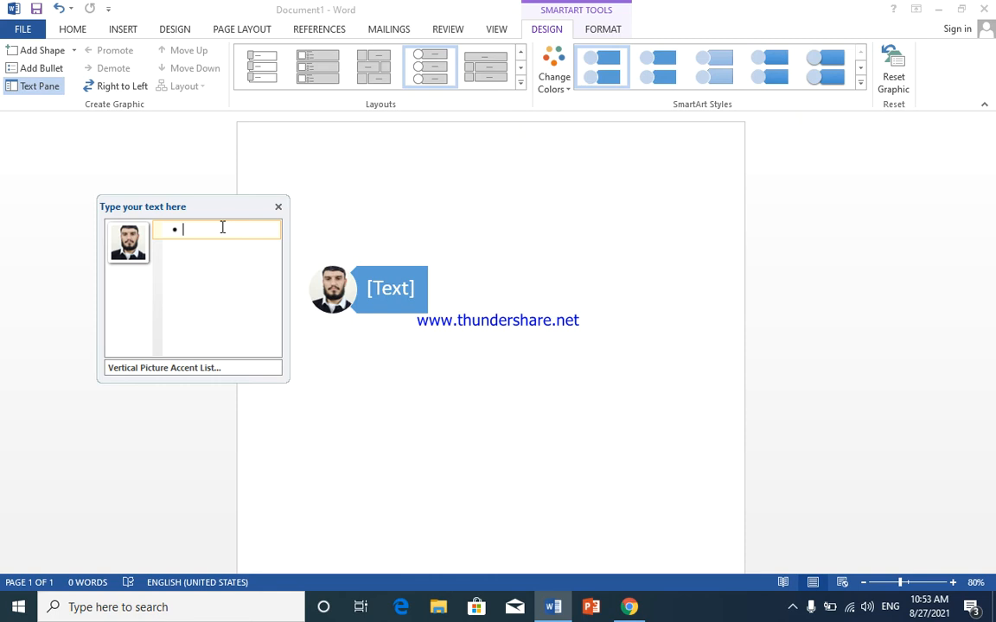
type("adm in")
key("BackSpace")
key("BackSpace")
key("BackSpace")
type("in")
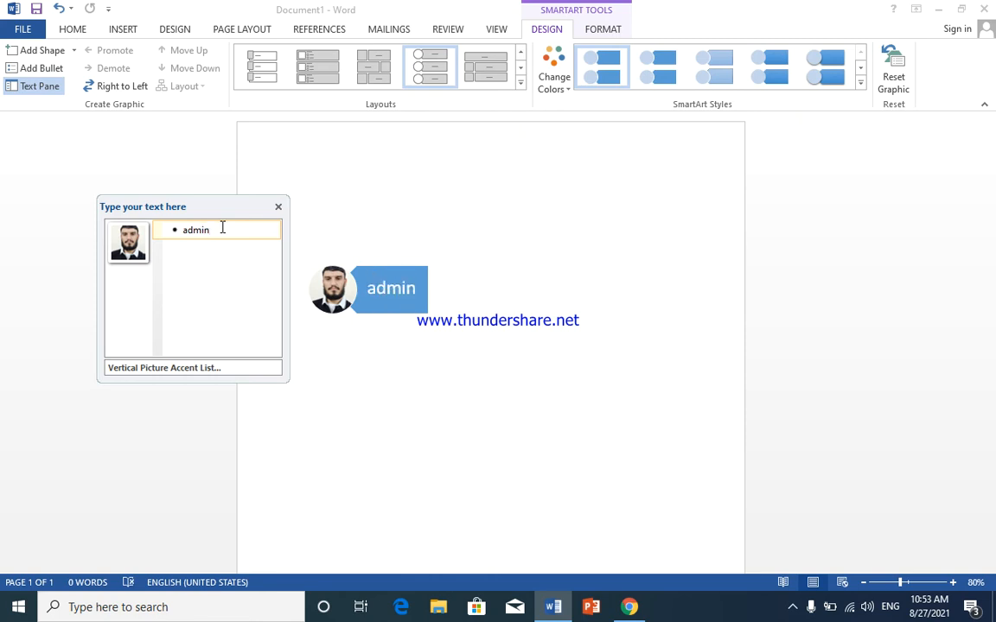
Step: Add two more entries to the picture list, labelled "manager" and "md"
key("Return")
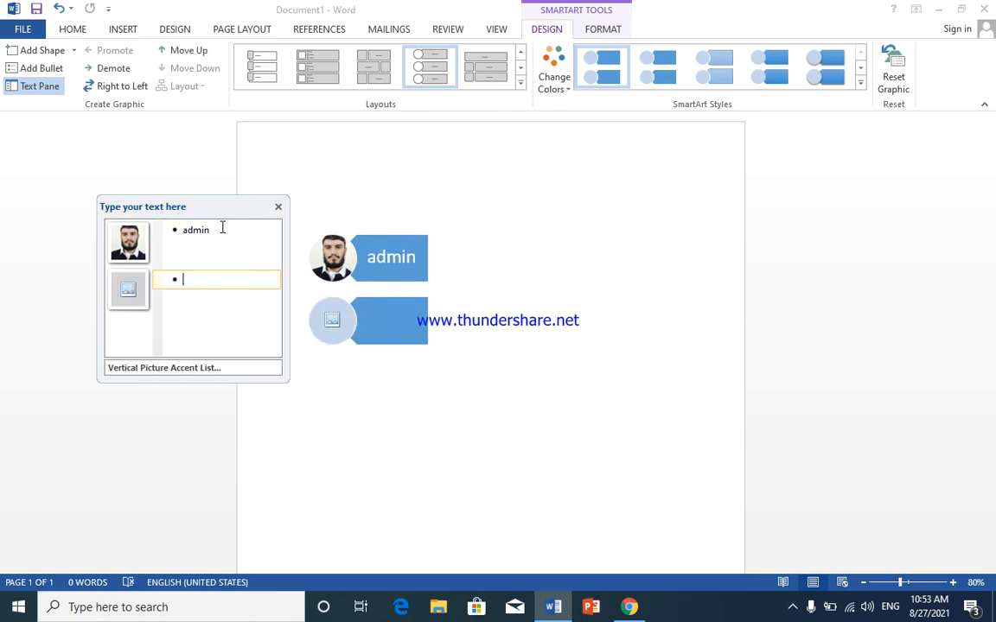
type("manager")
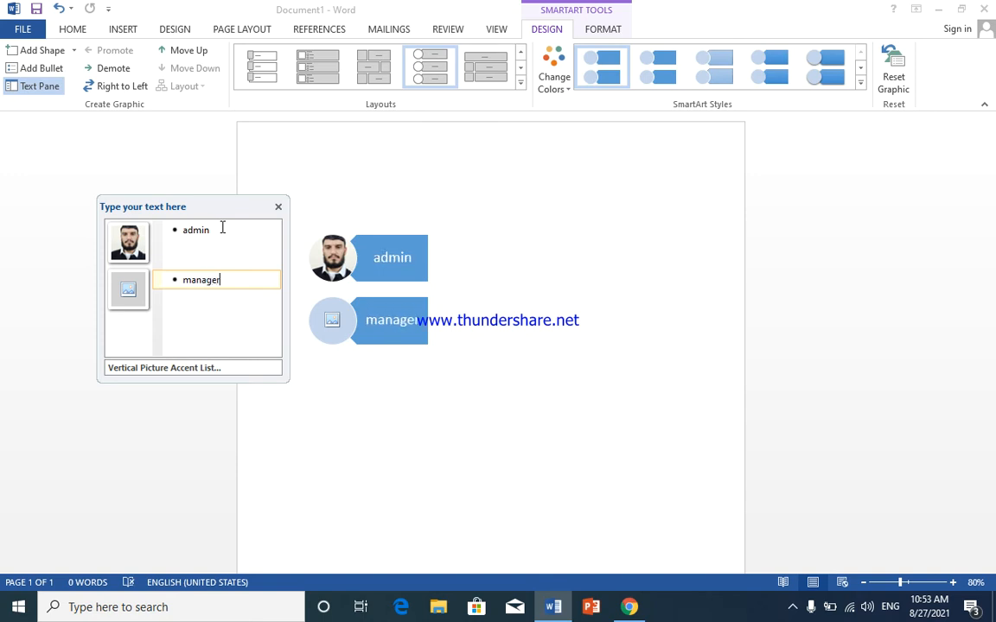
key("Return")
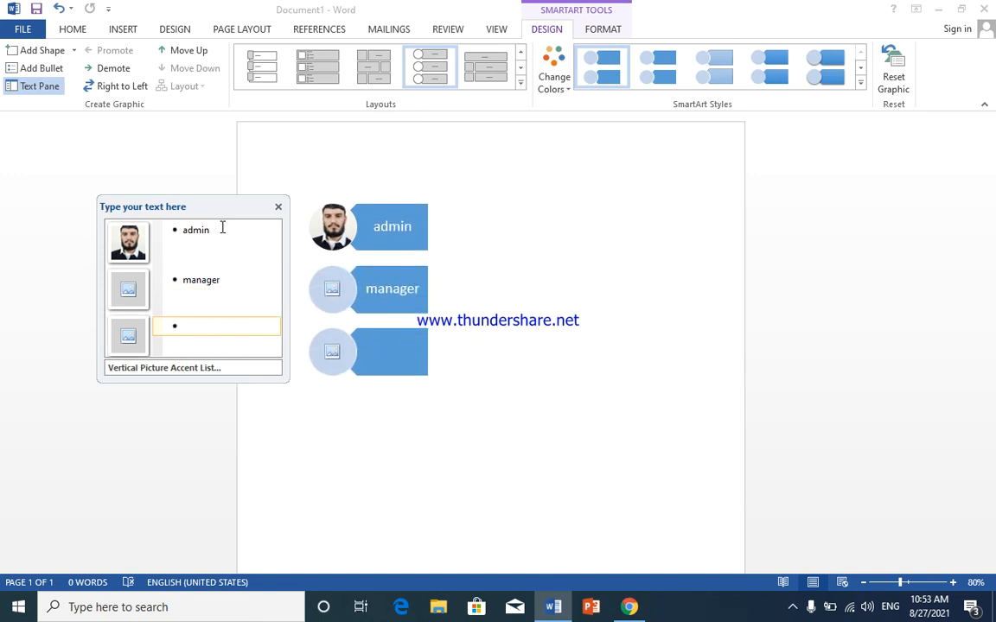
type("md")
Step: Fill the "manager" entry's picture placeholder with the file 20170903_131425 from the pictures folder
left_click(335, 285)
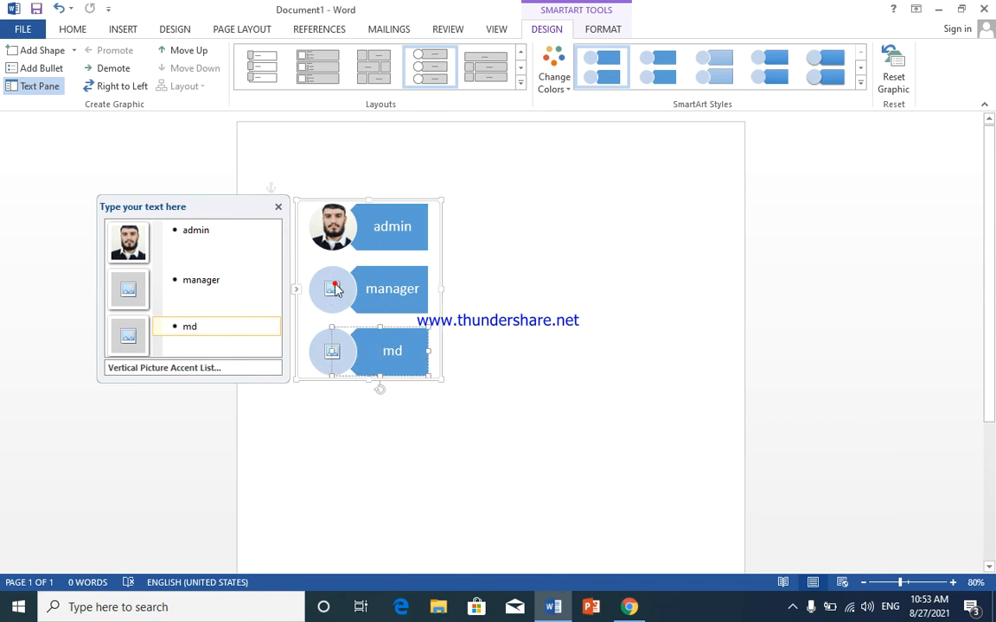
left_click(141, 292)
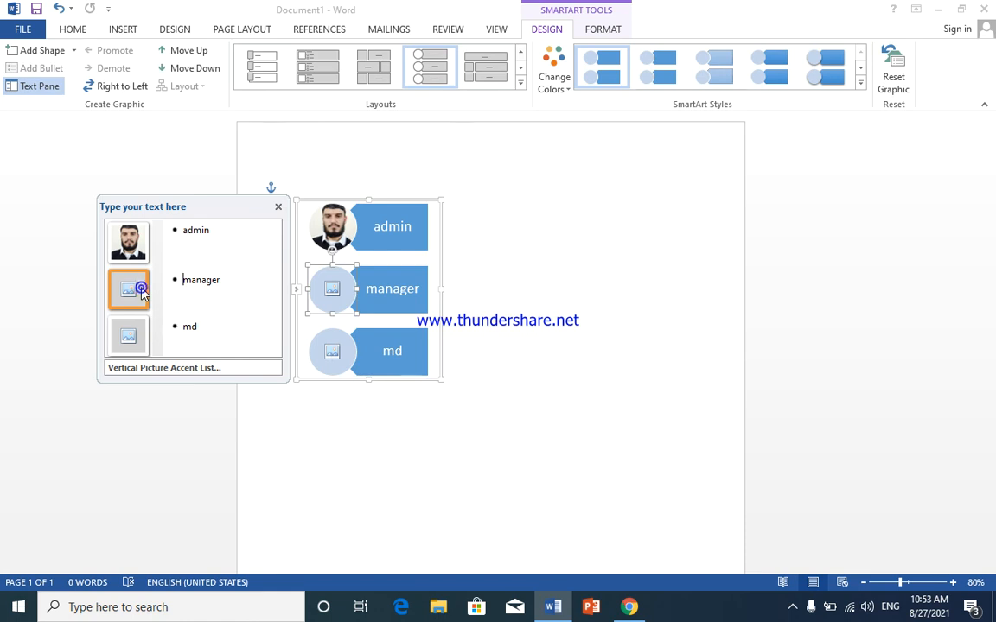
left_click(142, 291)
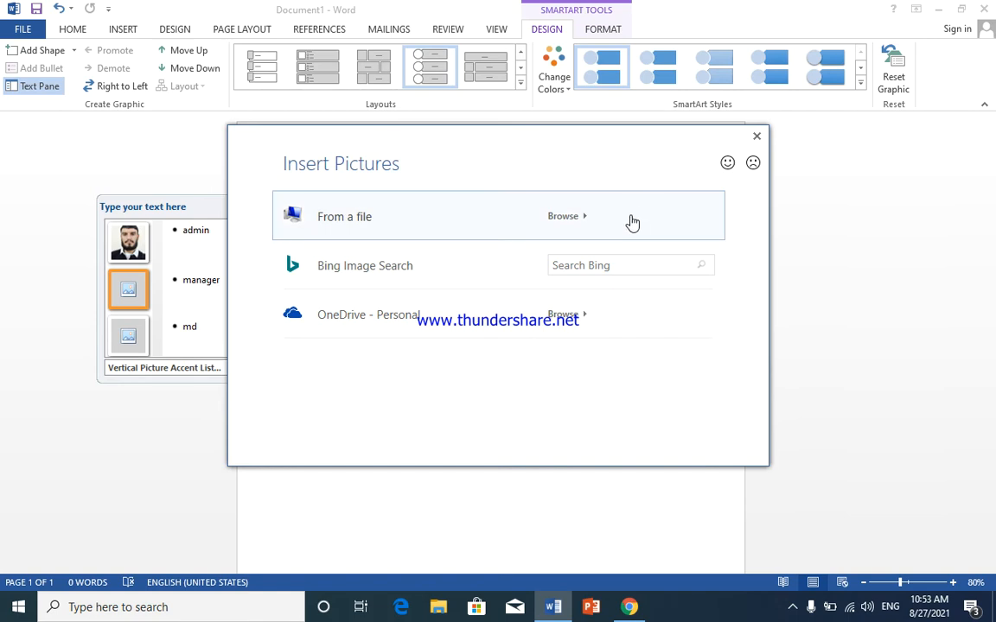
left_click(631, 226)
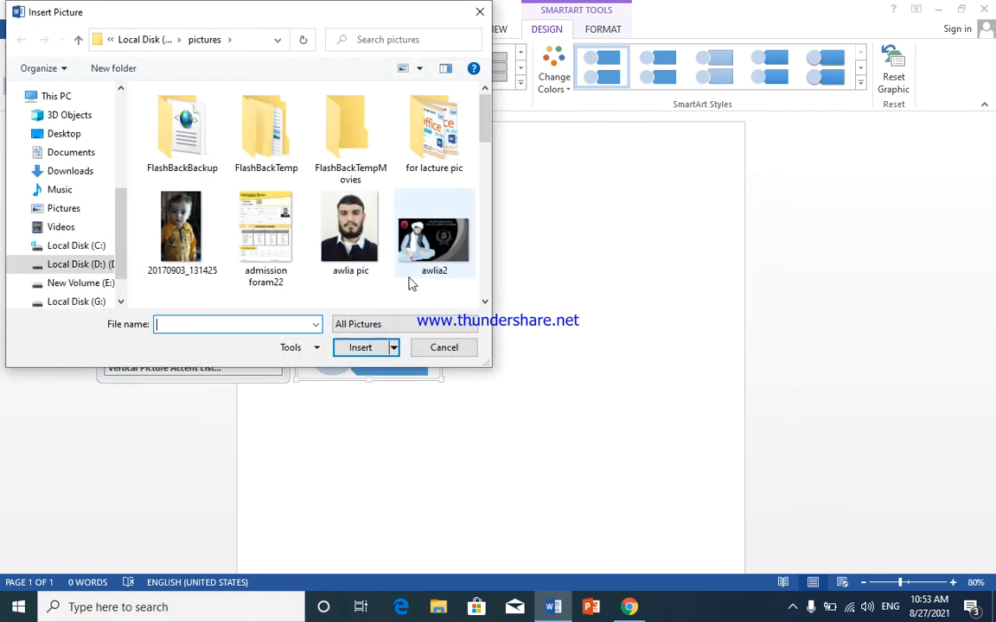
left_click(201, 244)
left_click(361, 347)
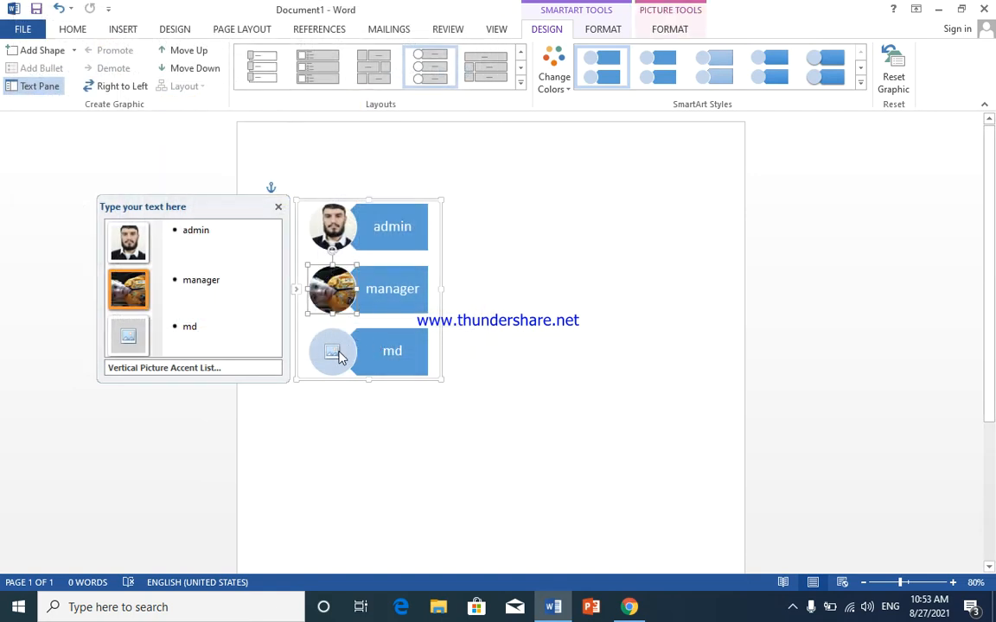
Step: Fill the "md" entry's picture placeholder with the file couple-3852277_1920 and deselect the list
left_click(337, 353)
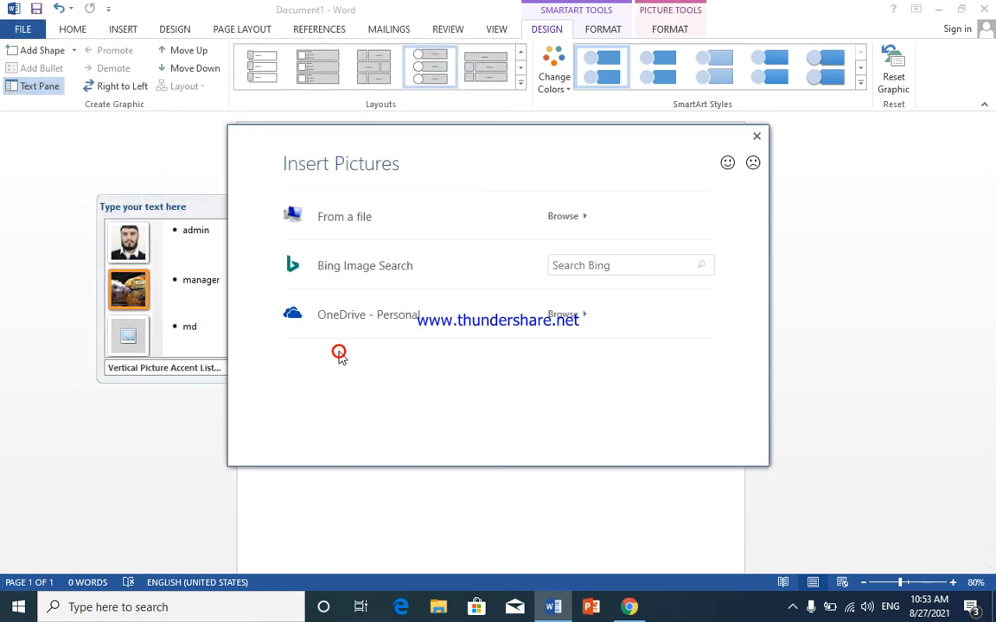
left_click(564, 216)
scroll(238, 243, "down", 2)
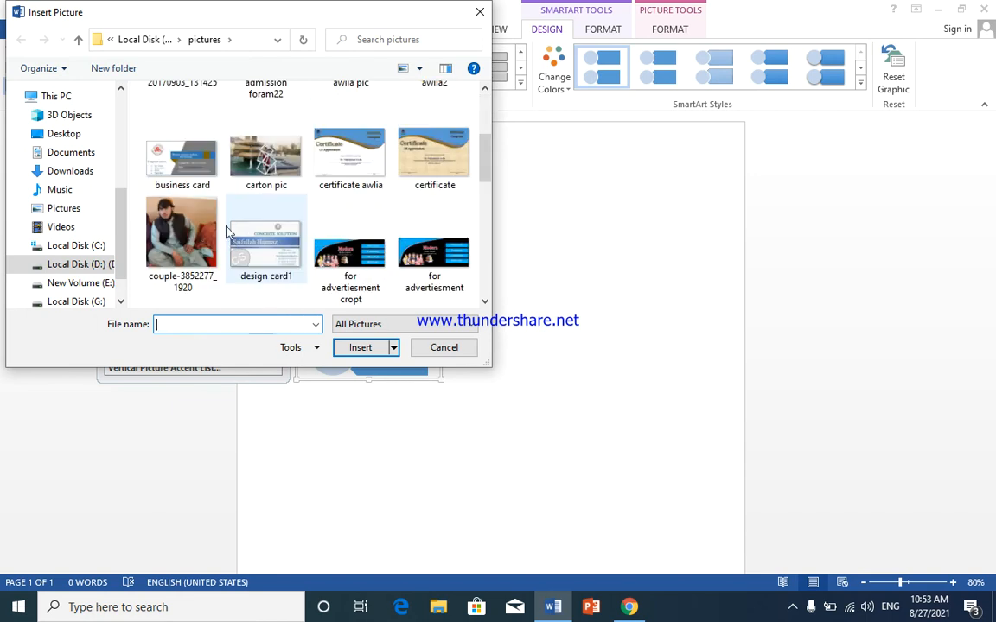
left_click(203, 246)
left_click(384, 348)
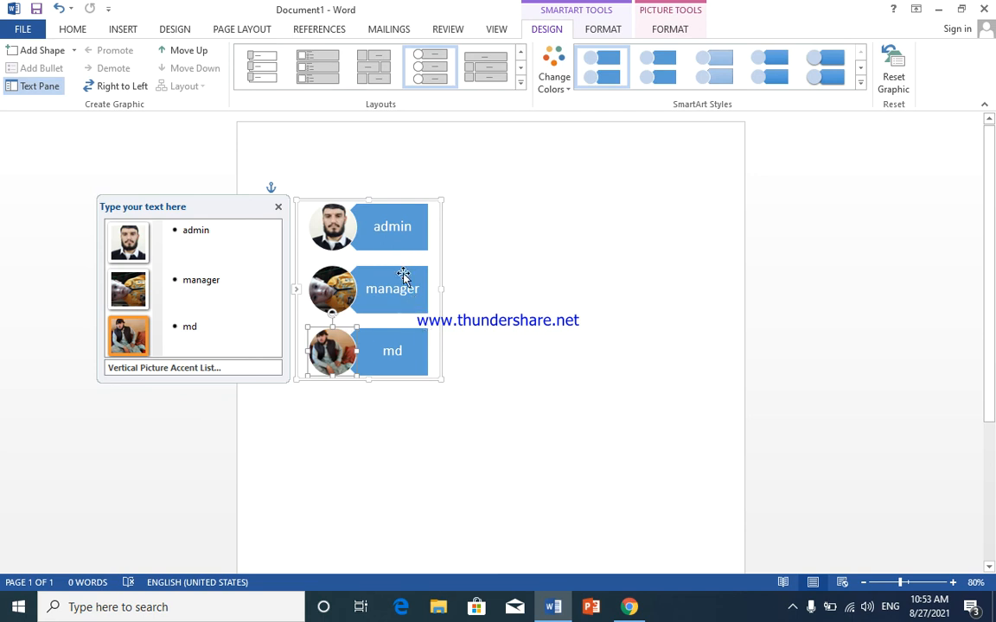
left_click(468, 267)
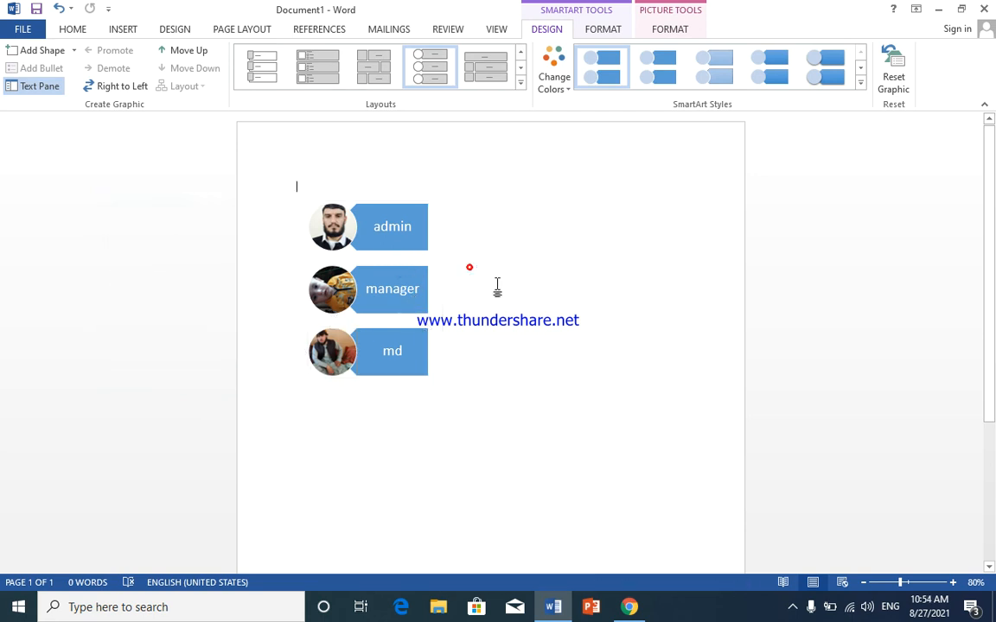
Step: Look at the SmartArt formatting options and delete the picture list from the page
left_click(393, 306)
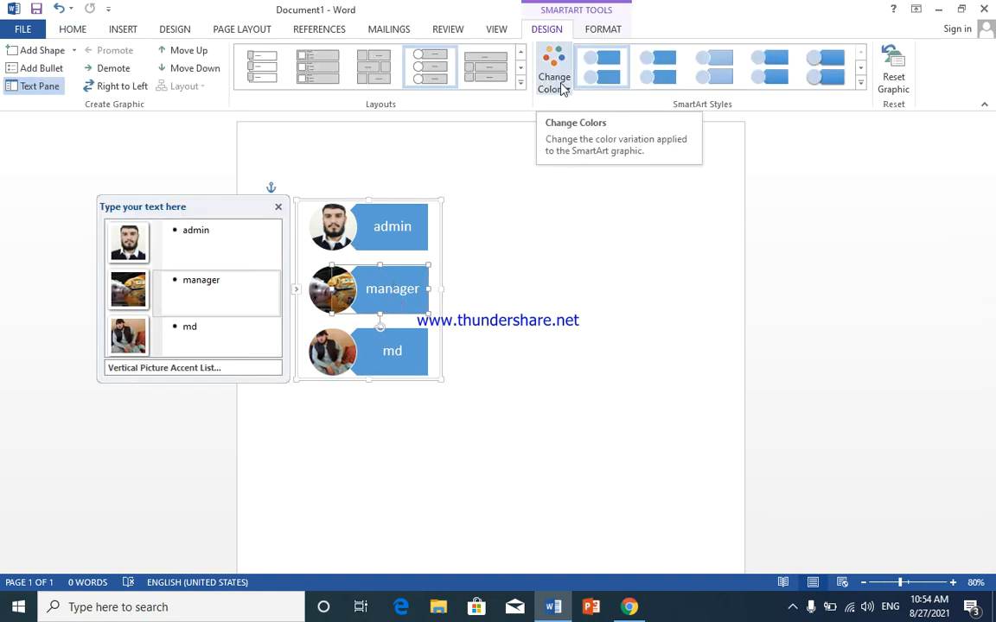
left_click(603, 29)
left_click(527, 264)
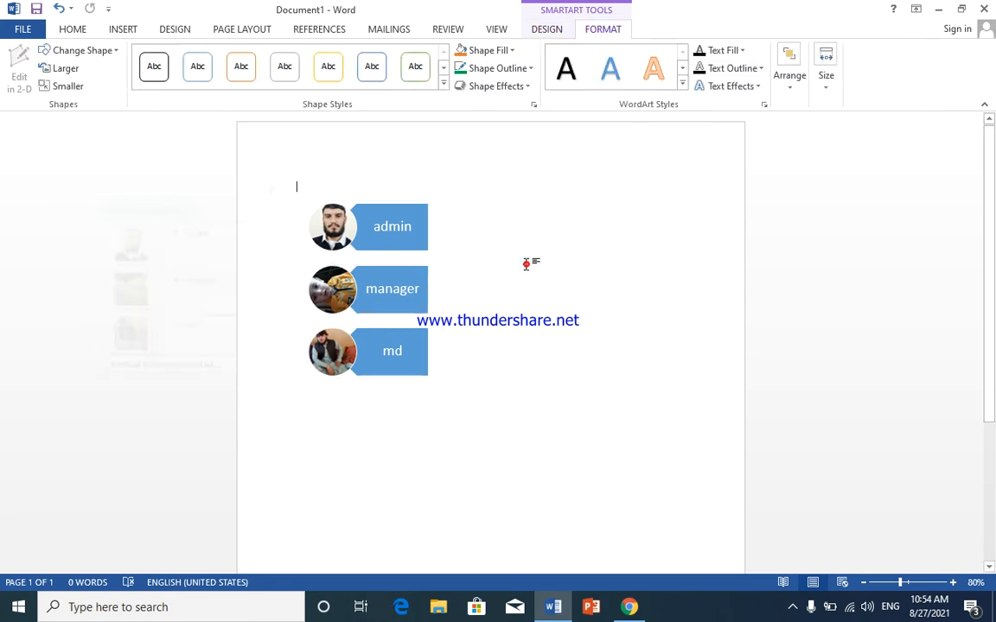
left_click(483, 277)
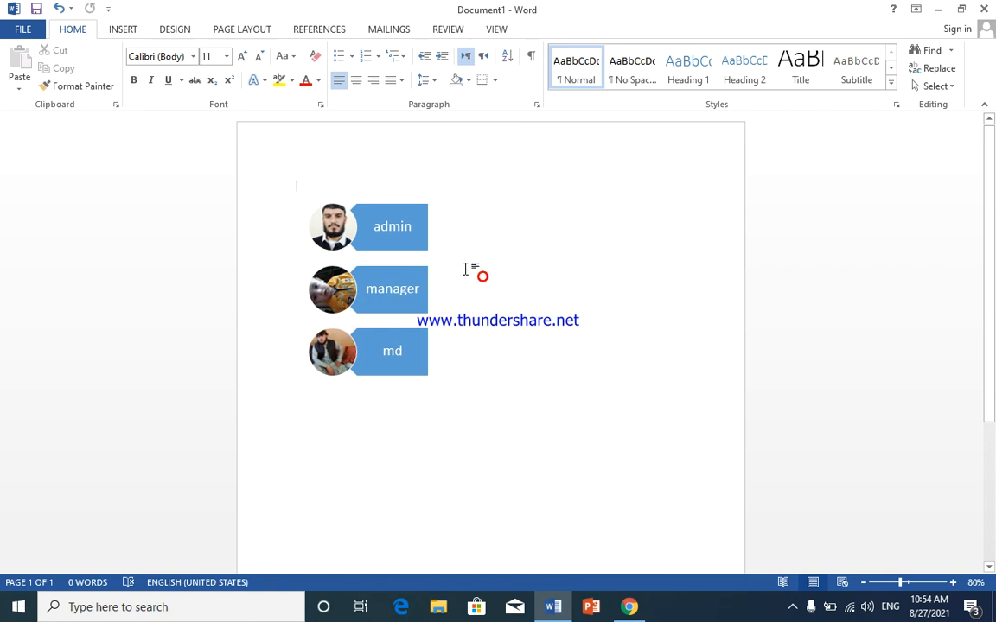
left_click(346, 223)
key("Delete")
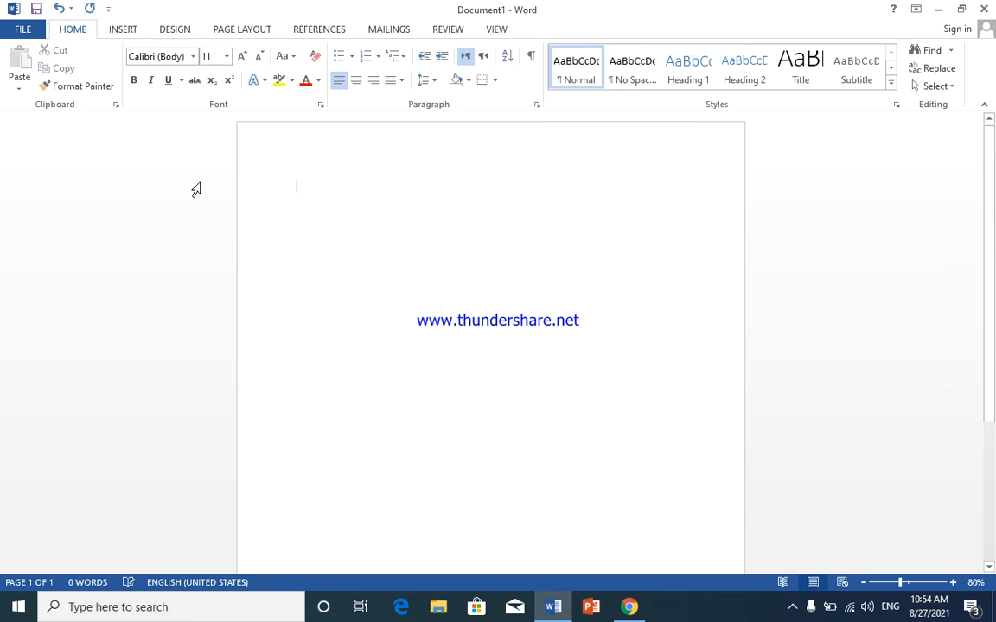
Step: Insert the picture 20170903_131425 and rotate it right 90° so the child stands upright
left_click(126, 29)
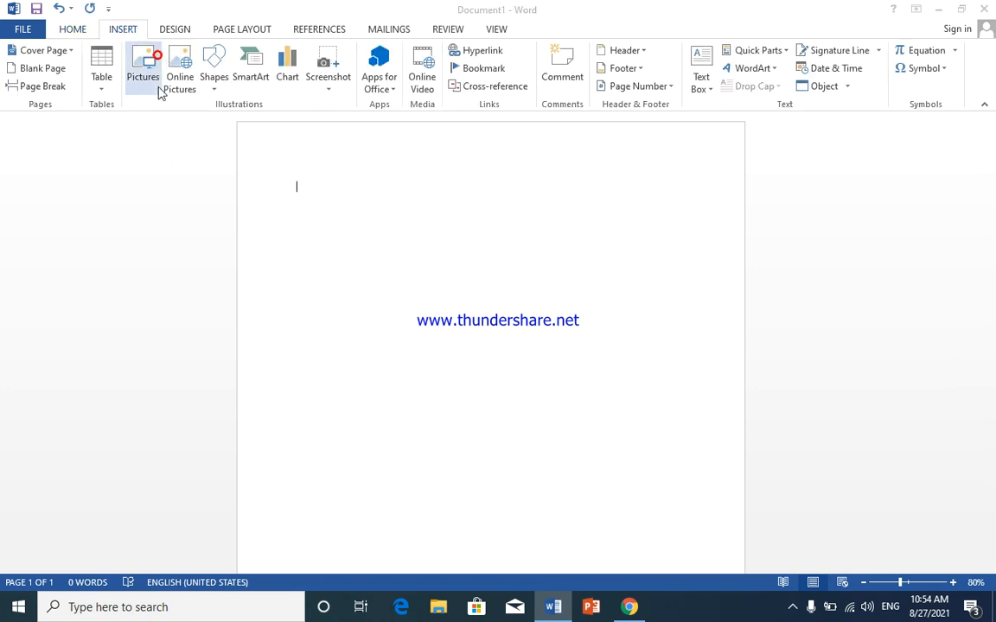
left_click(144, 72)
left_click(184, 251)
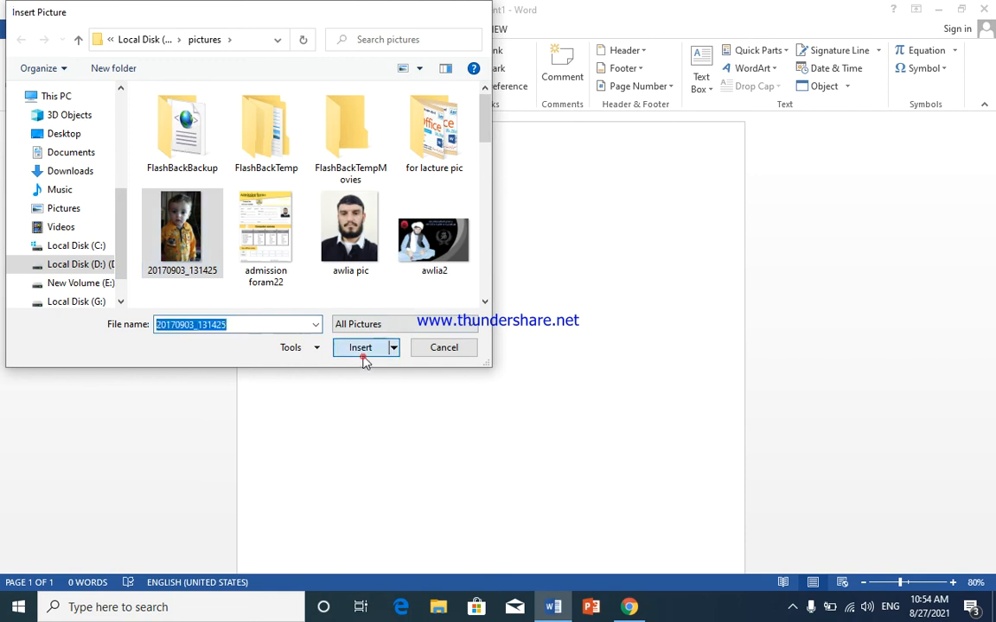
left_click(361, 347)
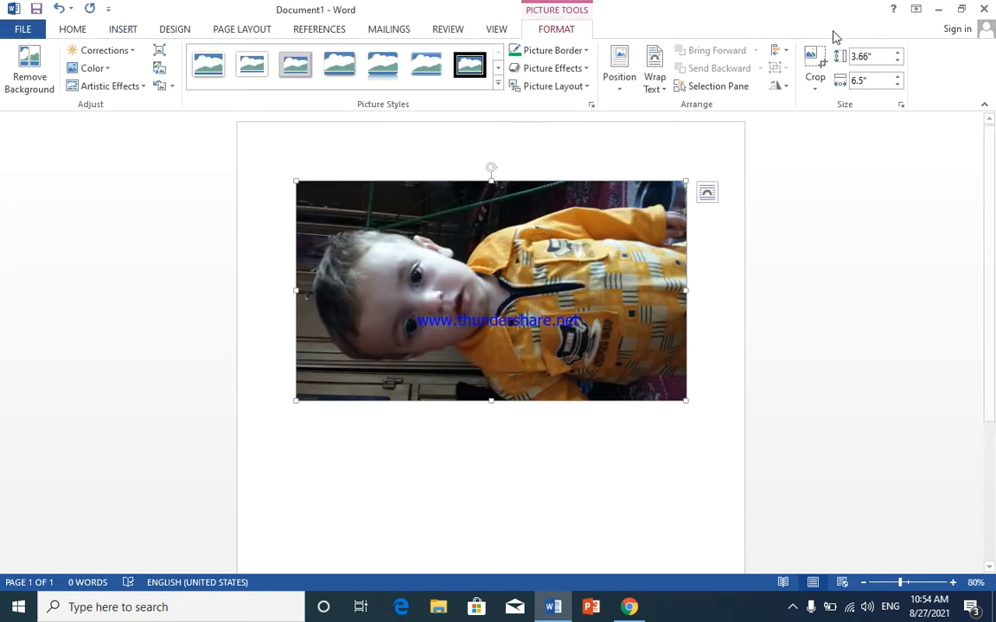
left_click(787, 87)
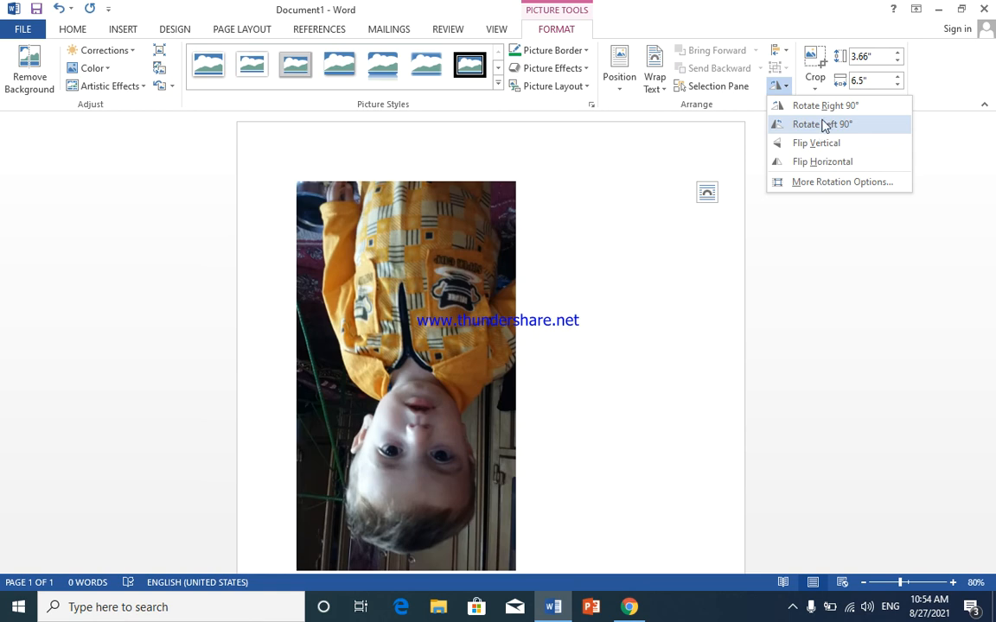
left_click(822, 107)
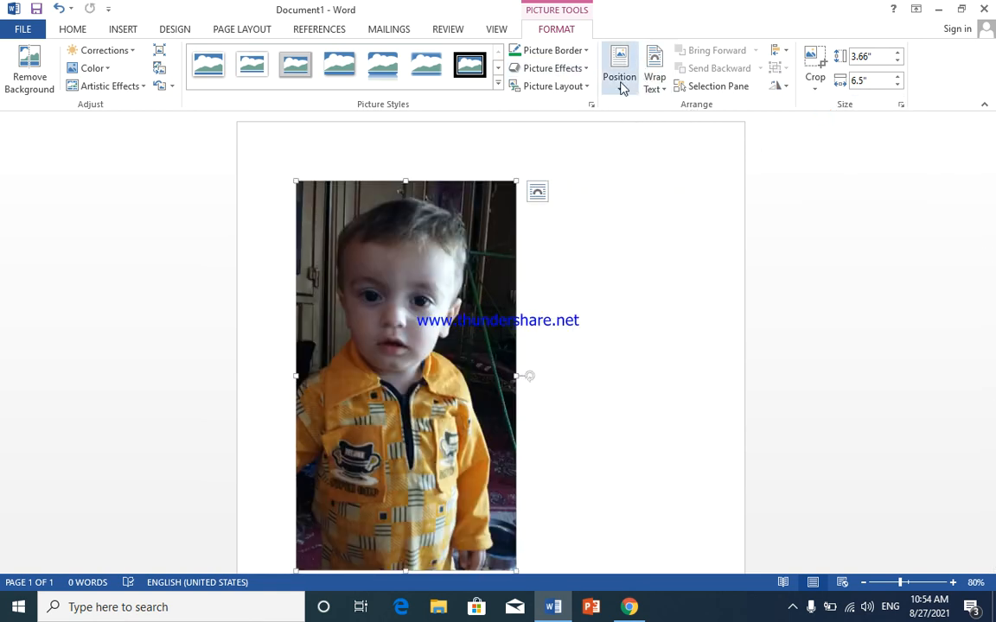
Step: Shrink the child's picture to about 2.38" by 2.33"
left_click(620, 87)
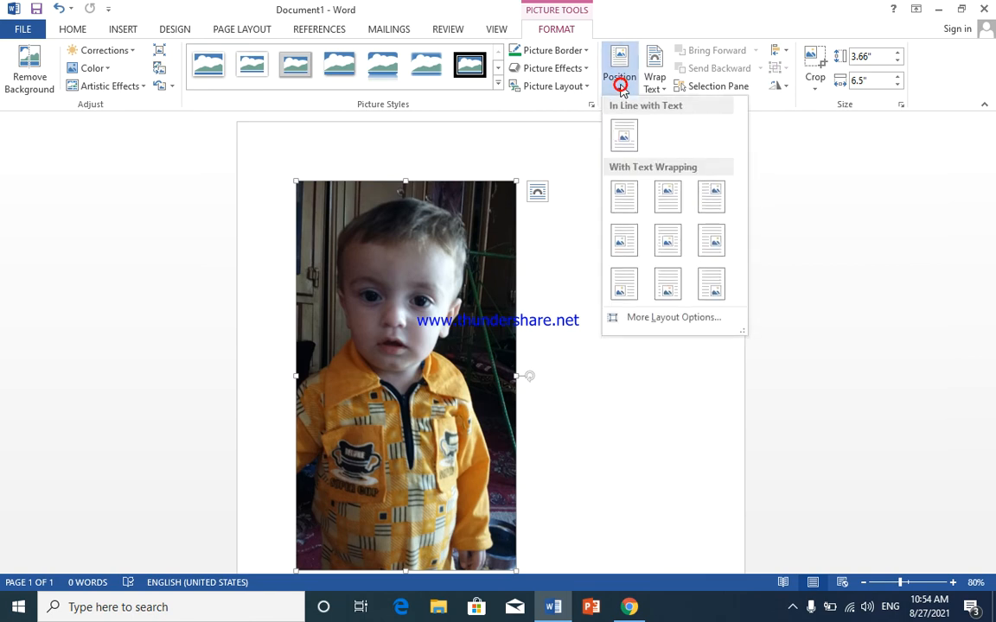
left_click(562, 204)
left_click_drag(516, 179, 432, 328)
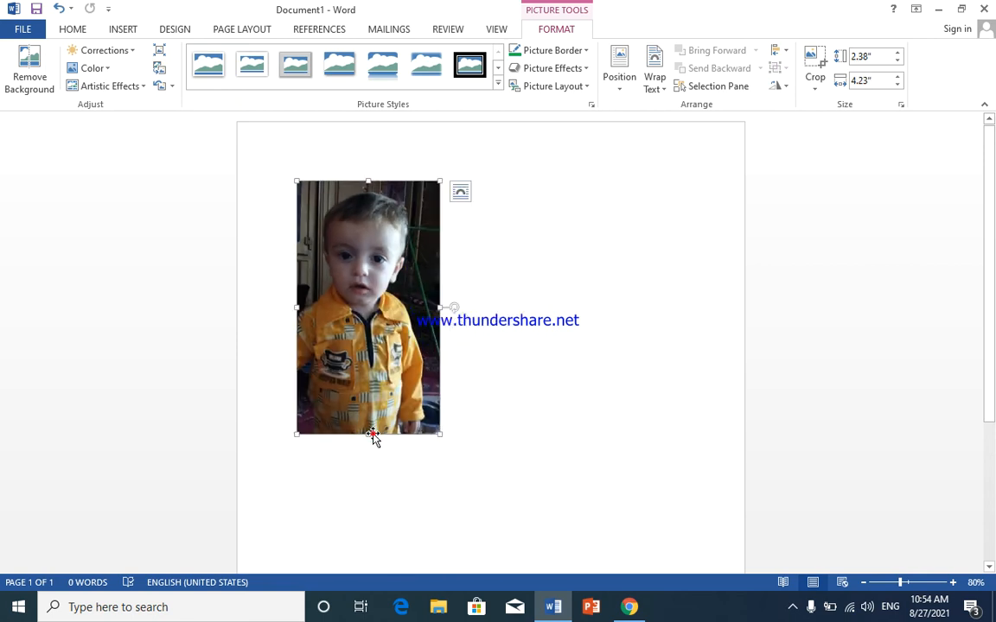
left_click_drag(367, 437, 367, 321)
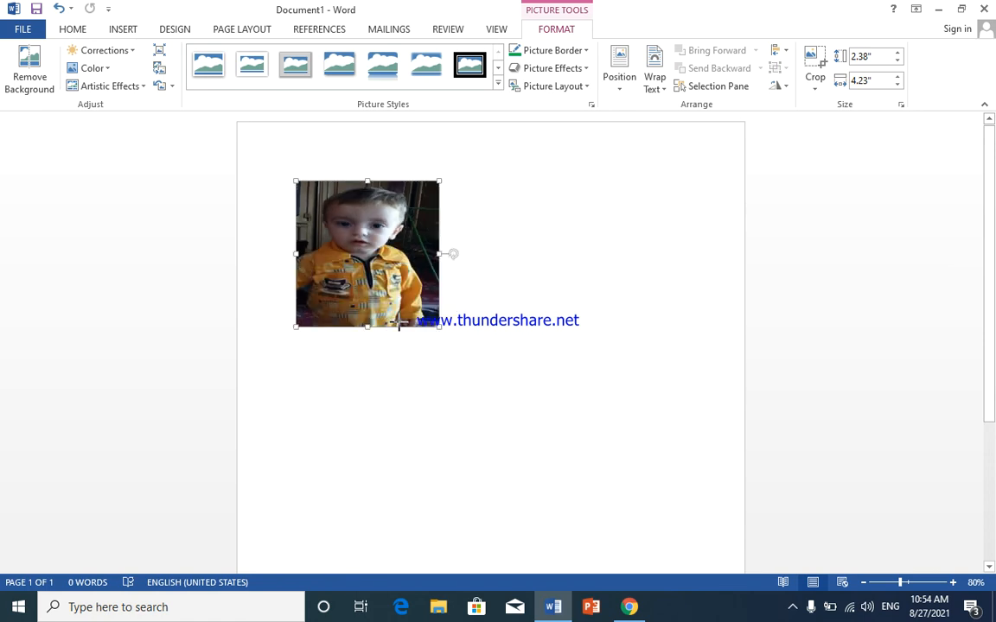
Step: Preview the page position and text wrapping options for the child's picture
left_click(622, 90)
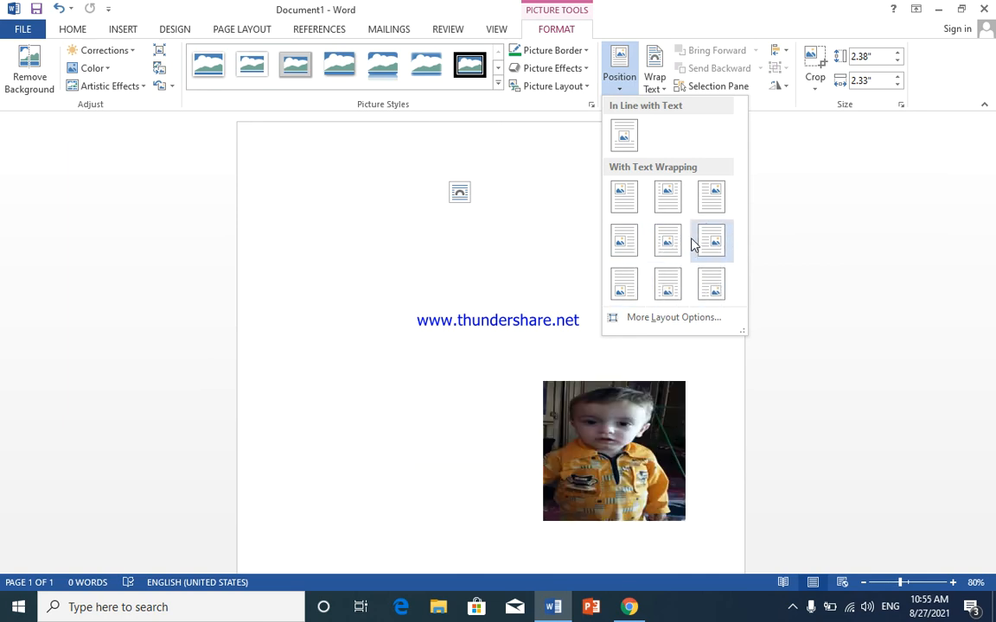
left_click(615, 86)
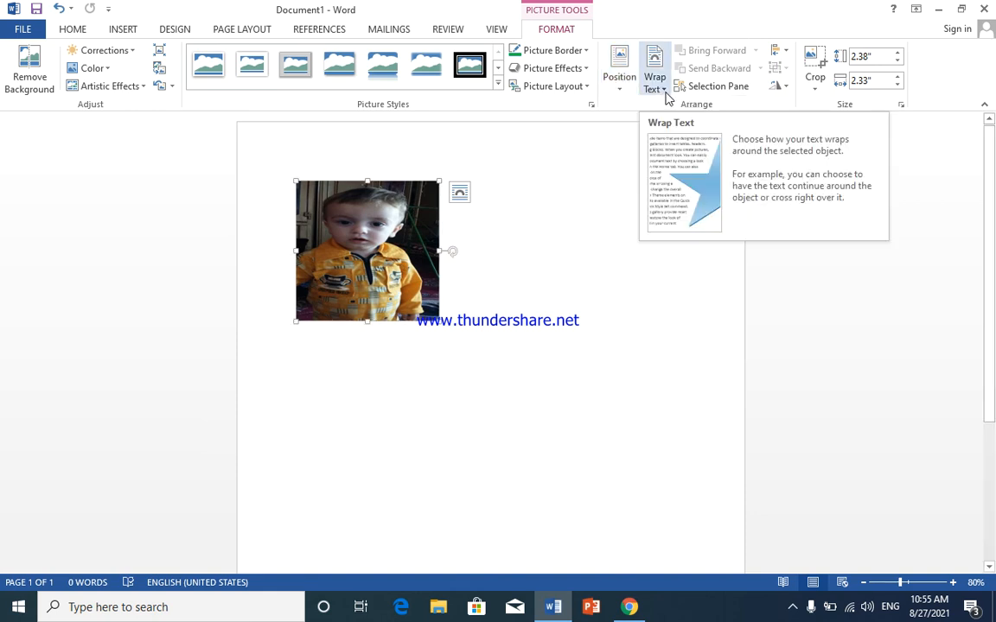
left_click(659, 90)
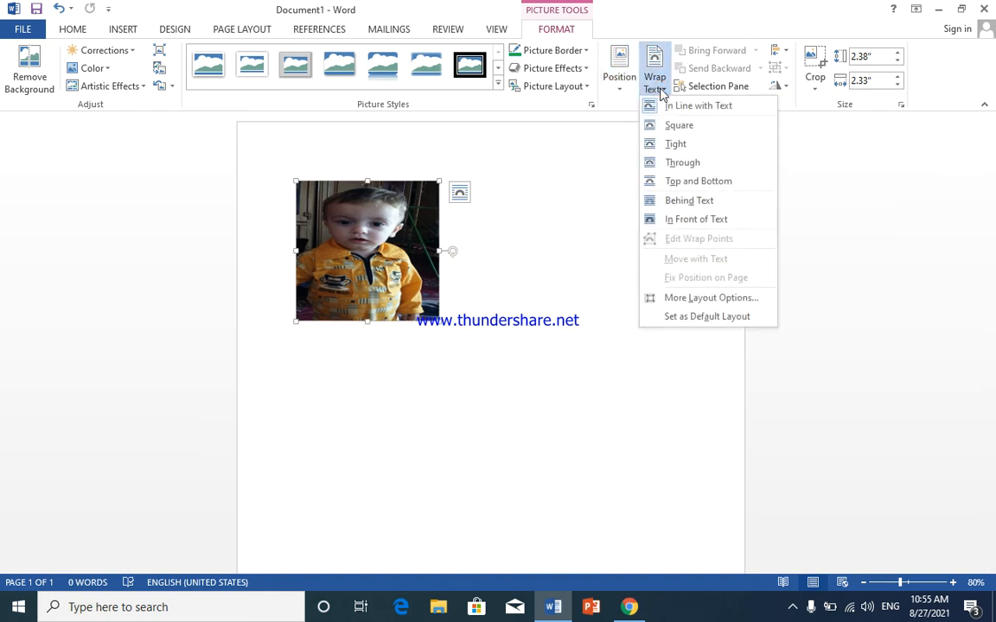
left_click(482, 250)
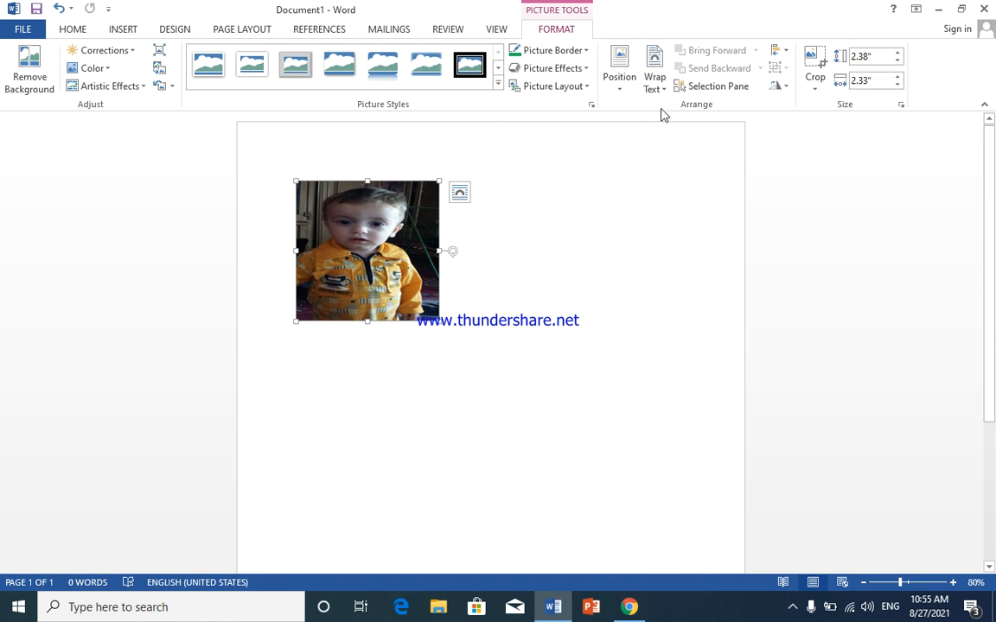
left_click(655, 82)
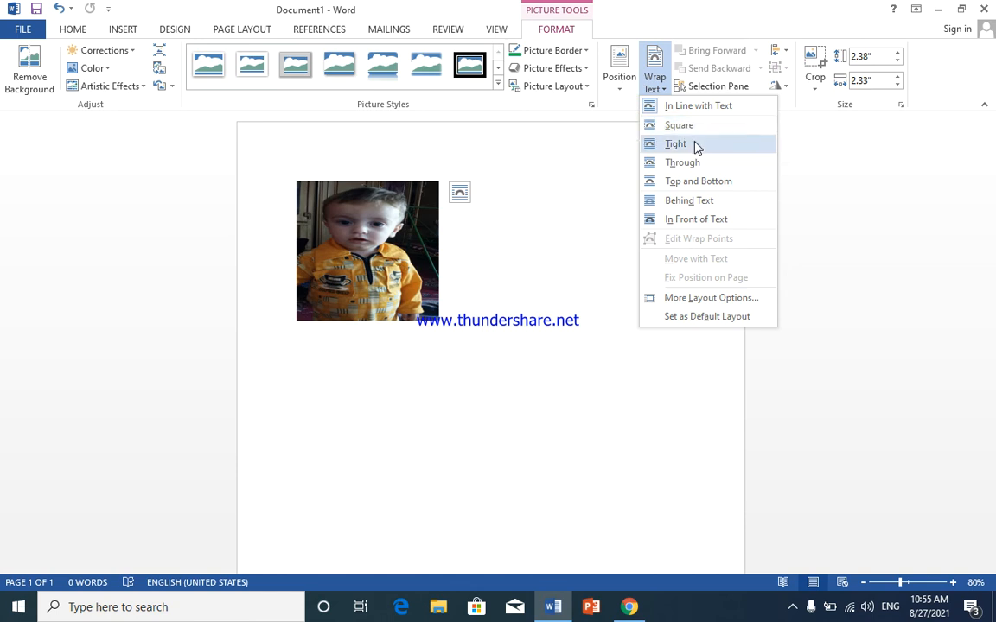
left_click(661, 85)
Step: Set the child's picture to Square text wrapping and move it to the upper middle of the page
left_click(660, 83)
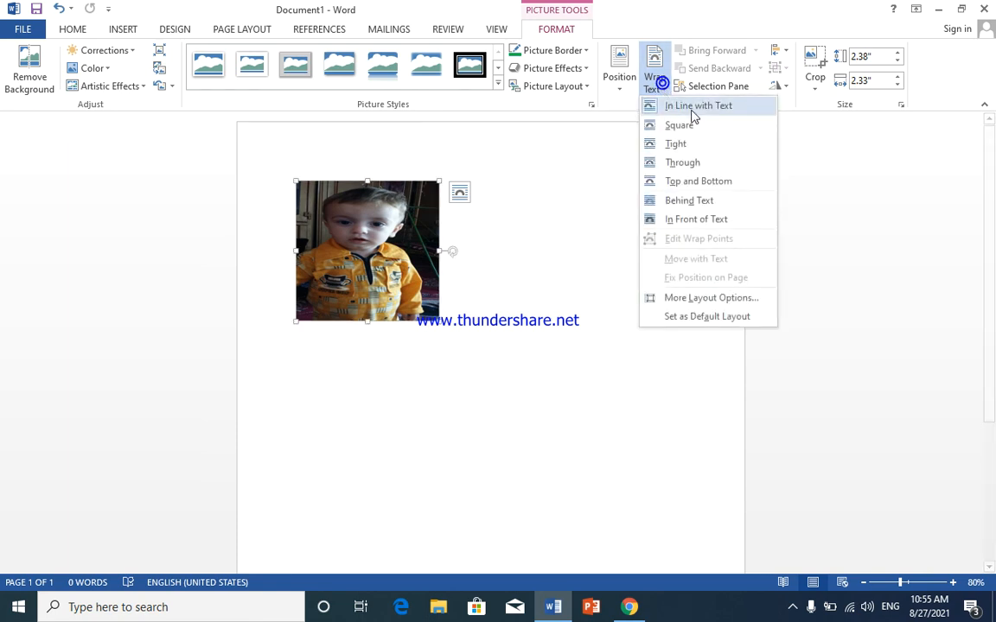
left_click(698, 127)
left_click_drag(375, 185, 400, 181)
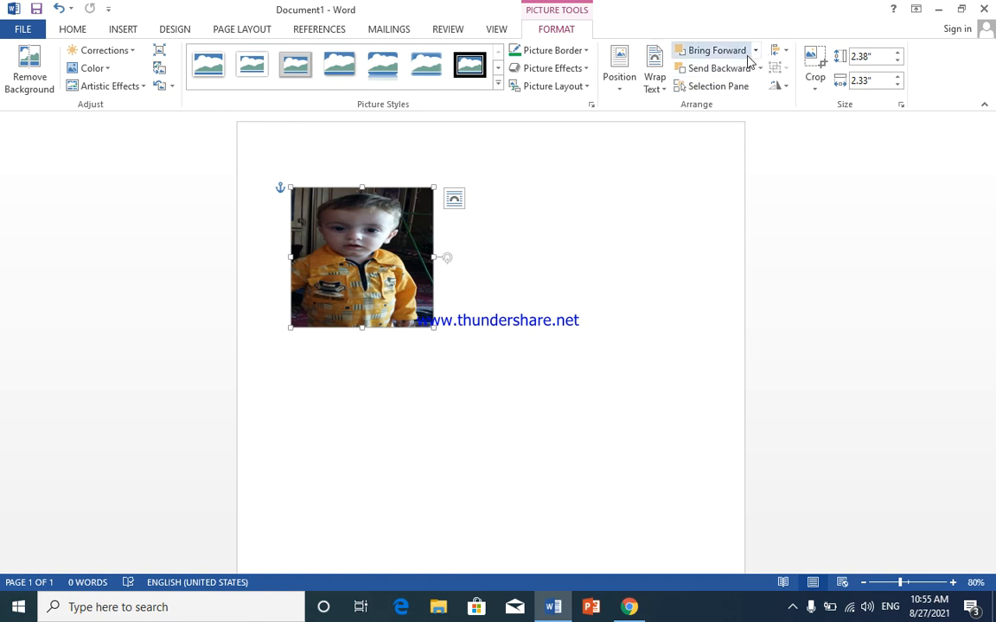
left_click_drag(321, 224, 422, 237)
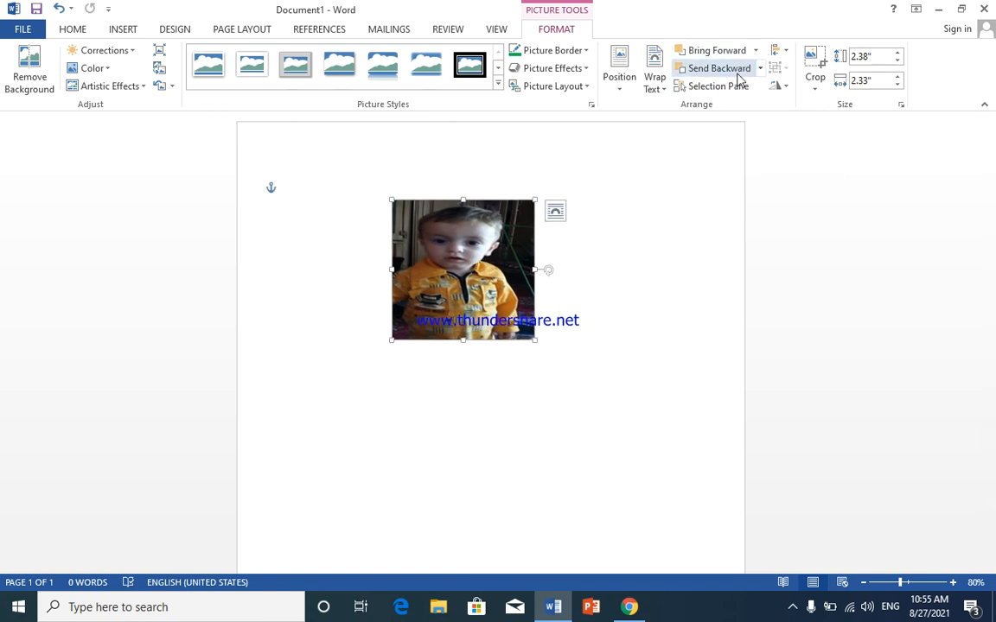
Step: Insert the landscape picture 2015-07-08-09.14.16-1 from the "pic for design" folder and reduce its height to about 2.4"
left_click(122, 30)
left_click(136, 81)
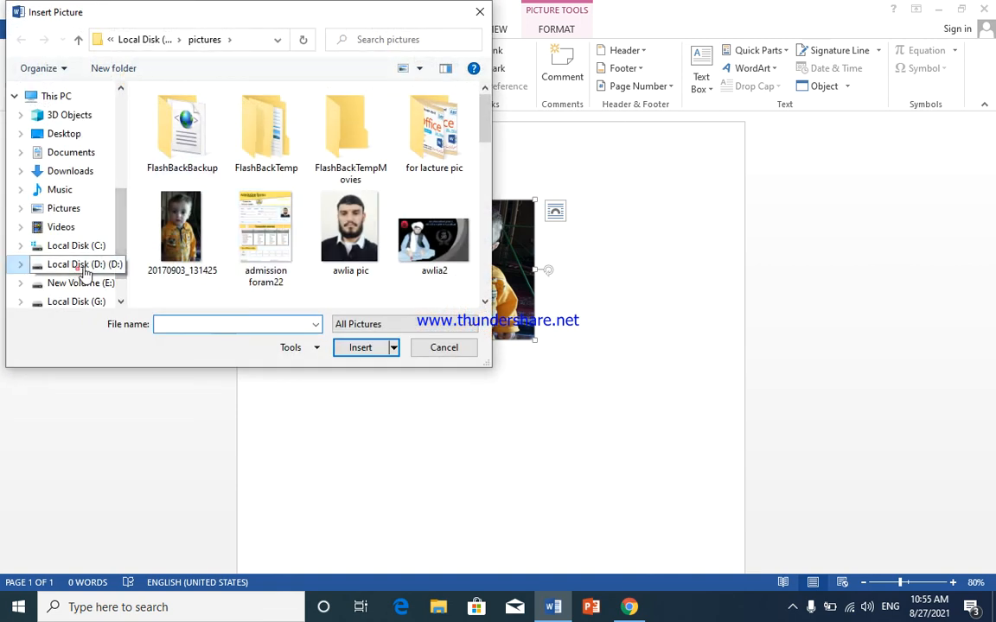
left_click(78, 266)
double_click(205, 149)
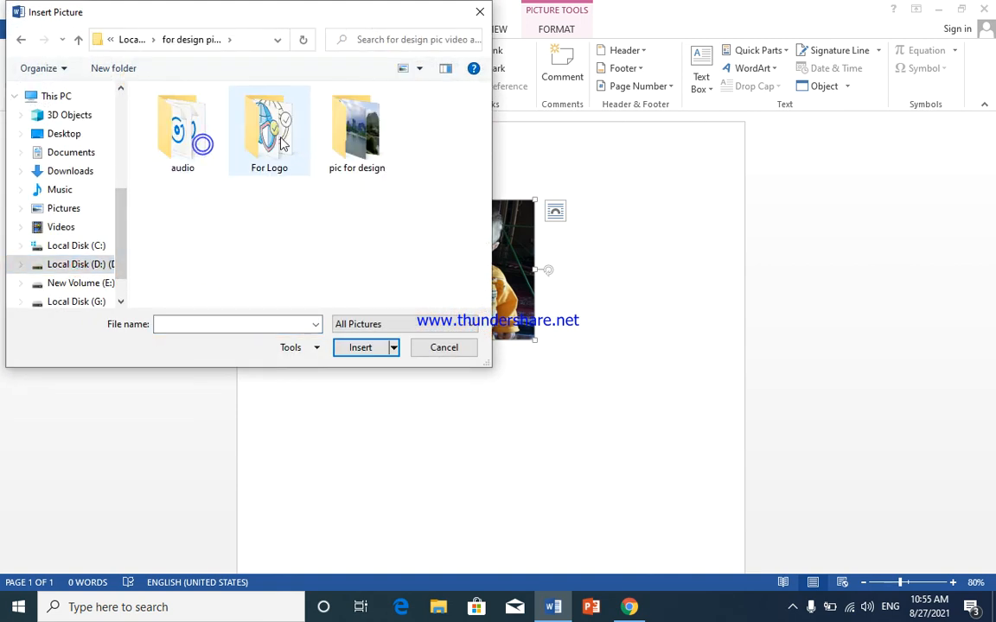
double_click(356, 134)
left_click(350, 147)
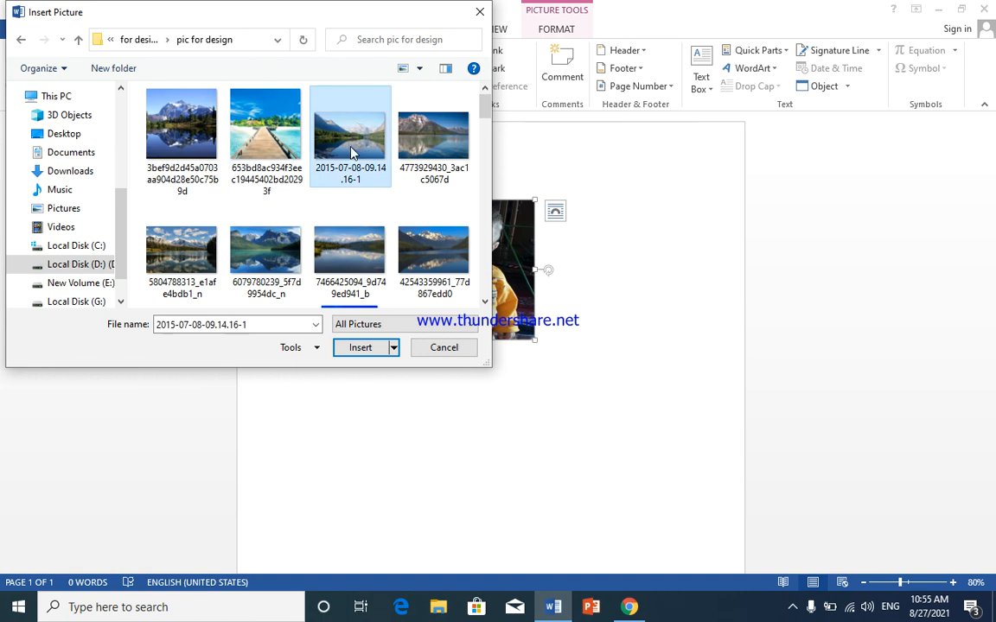
left_click(360, 348)
left_click_drag(582, 416, 598, 326)
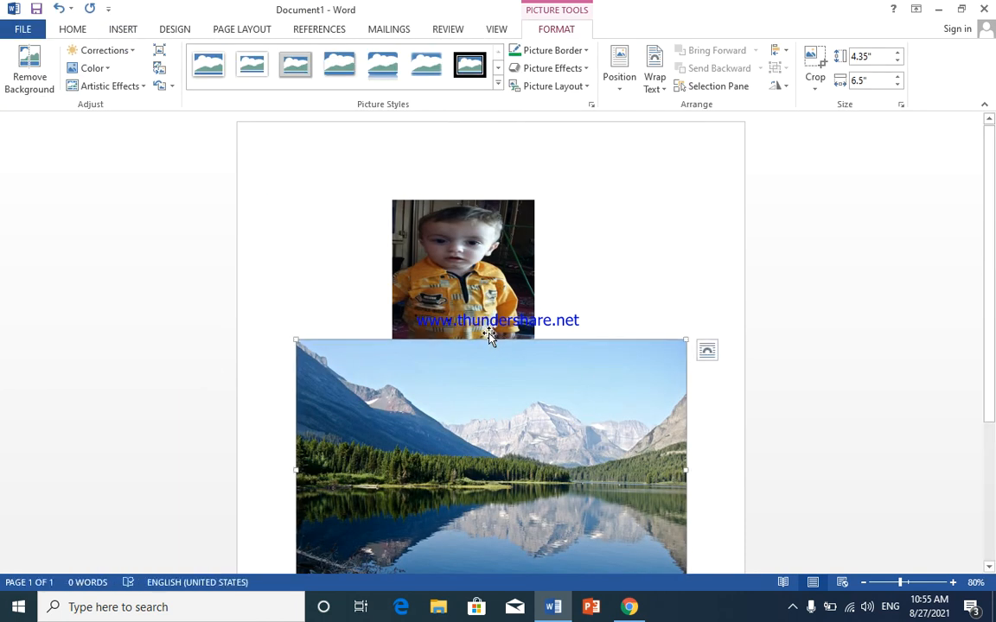
left_click_drag(489, 339, 494, 456)
Step: Enable text wrapping on the landscape picture and arrange it at the top margin, partly overlapping the child's picture placed below it
left_click(708, 352)
left_click(750, 454)
left_click_drag(522, 468, 535, 223)
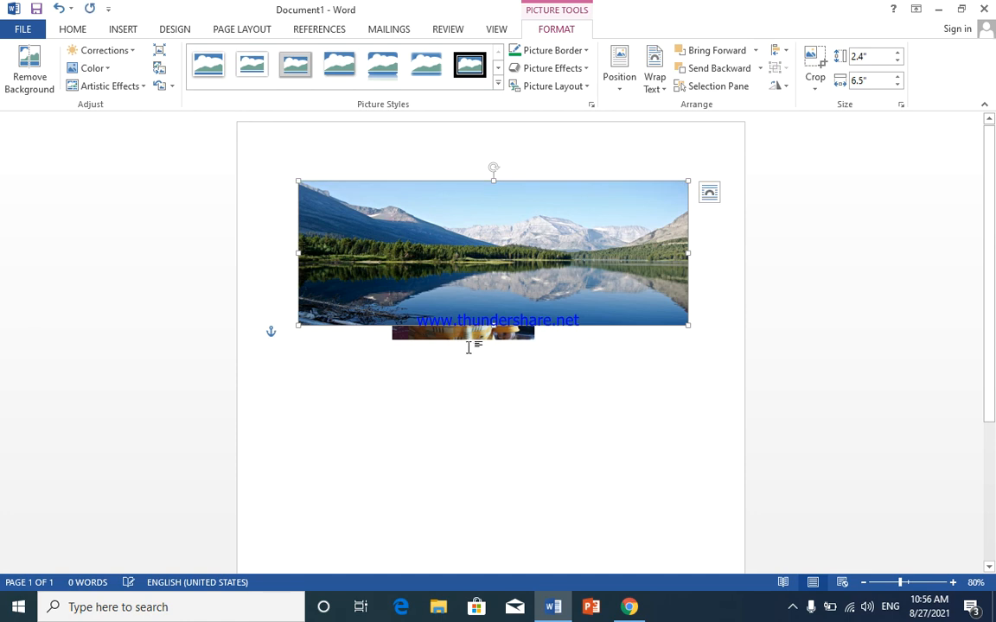
left_click_drag(465, 342, 448, 417)
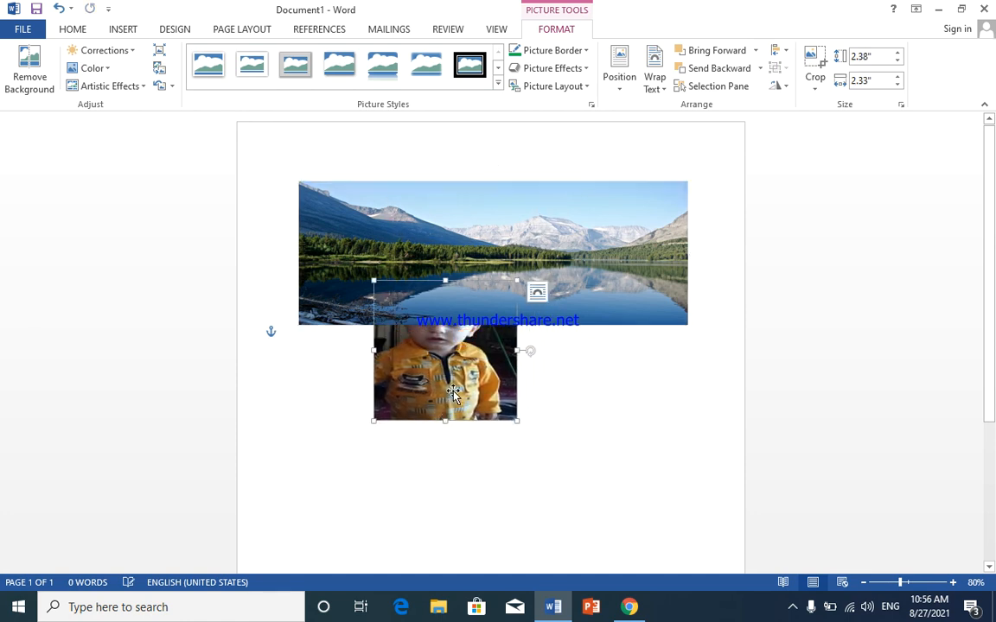
Step: Move the child's picture up over the middle of the landscape picture and bring it forward
left_click_drag(462, 378, 525, 319)
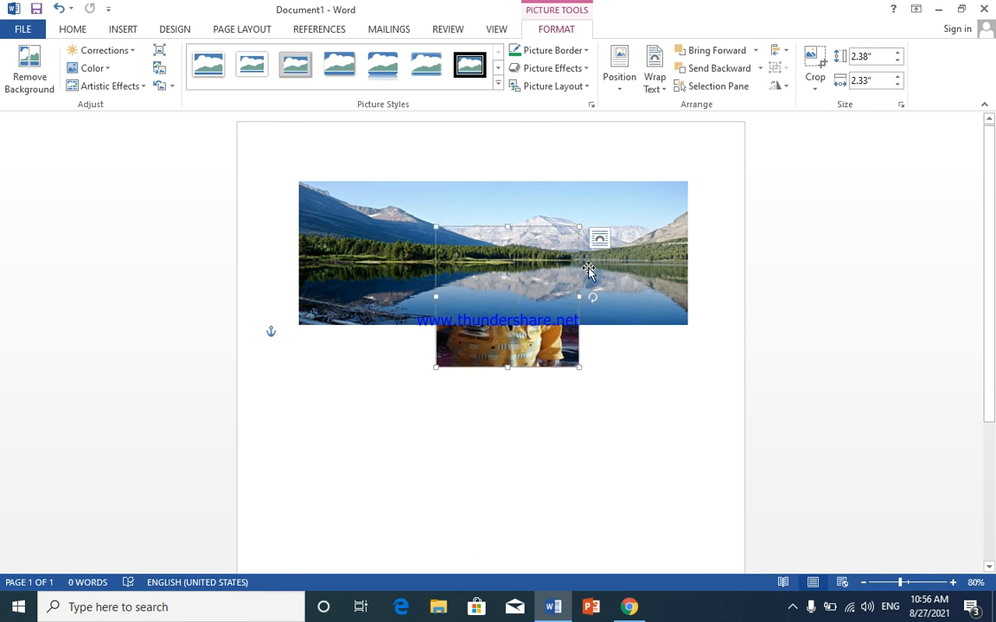
left_click(727, 53)
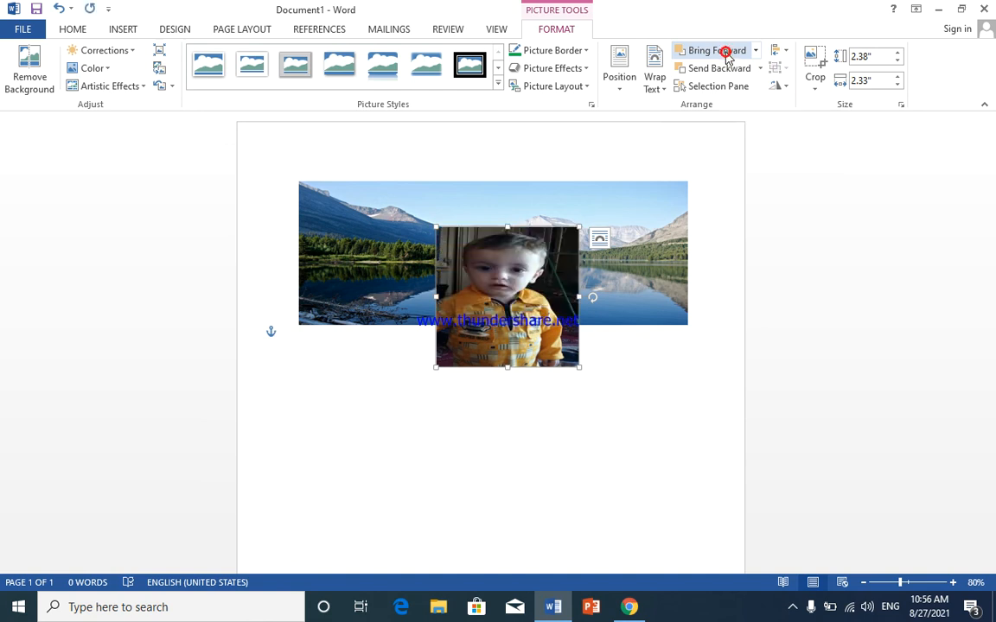
left_click_drag(498, 325, 509, 296)
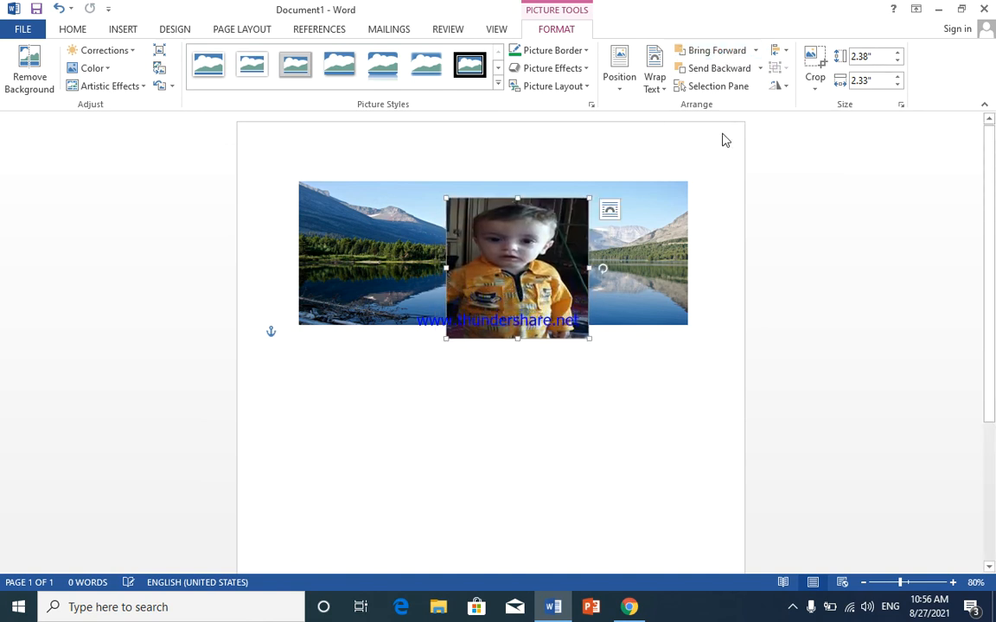
Step: Send the child's picture backward, shift it slightly down over the landscape's lower edge, and bring it forward again
left_click(730, 72)
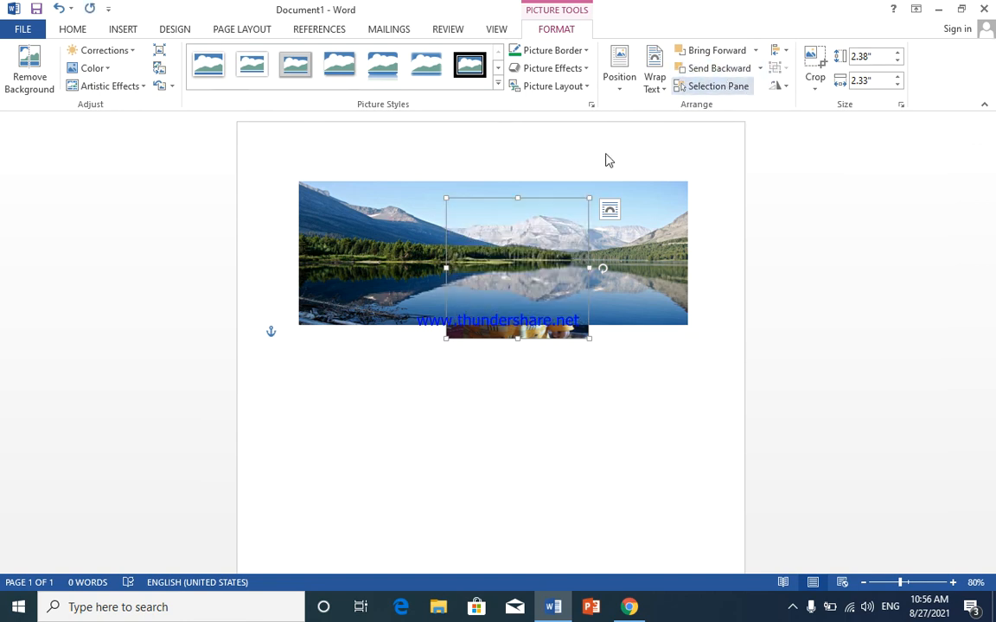
left_click_drag(512, 338, 484, 352)
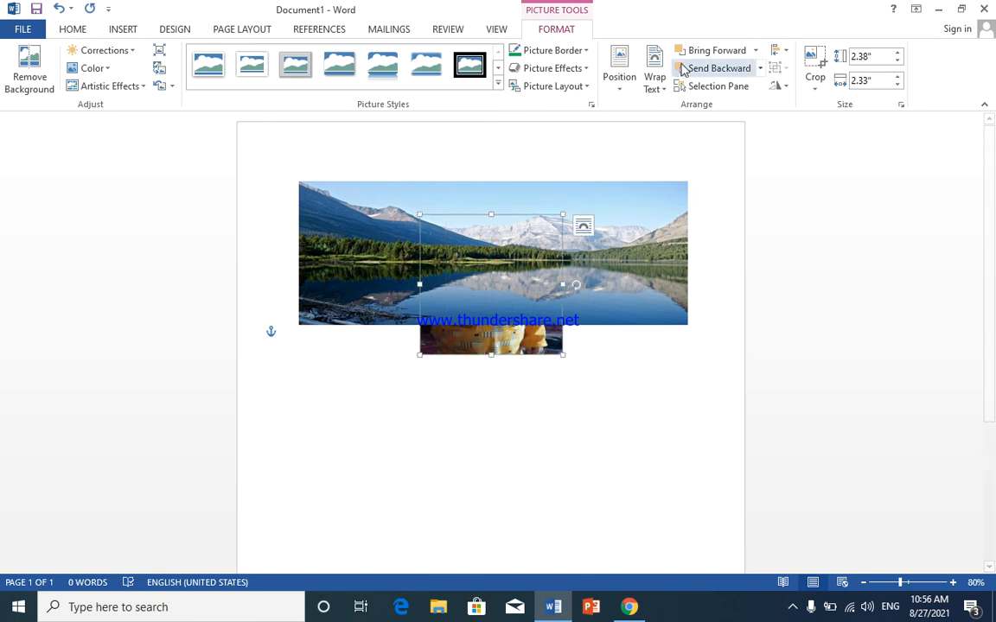
left_click(711, 50)
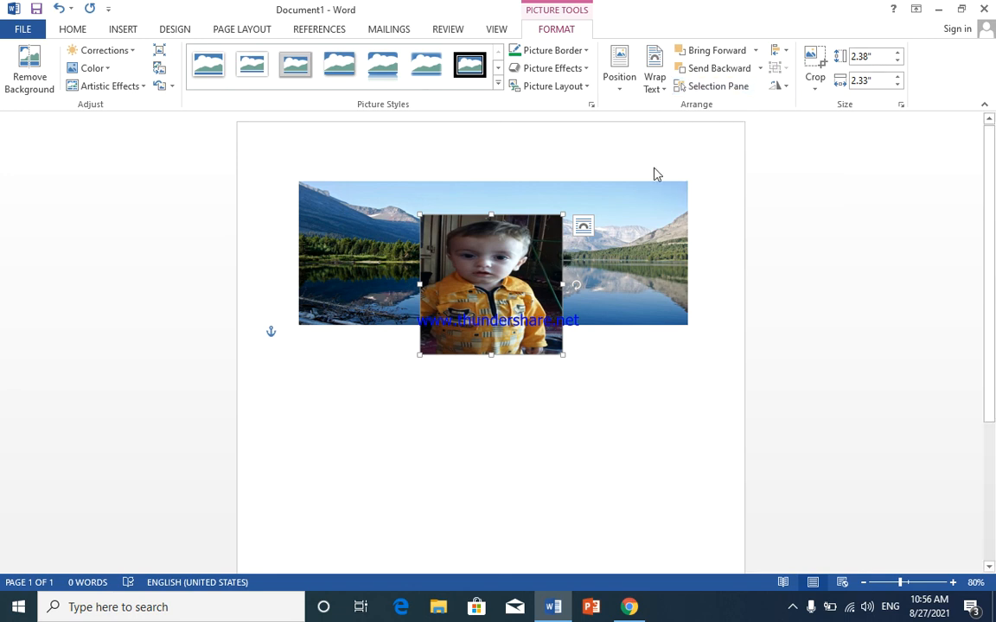
Step: Open the Selection Pane and toggle the visibility of Picture 4 and Picture 5, leaving both shown
left_click(736, 90)
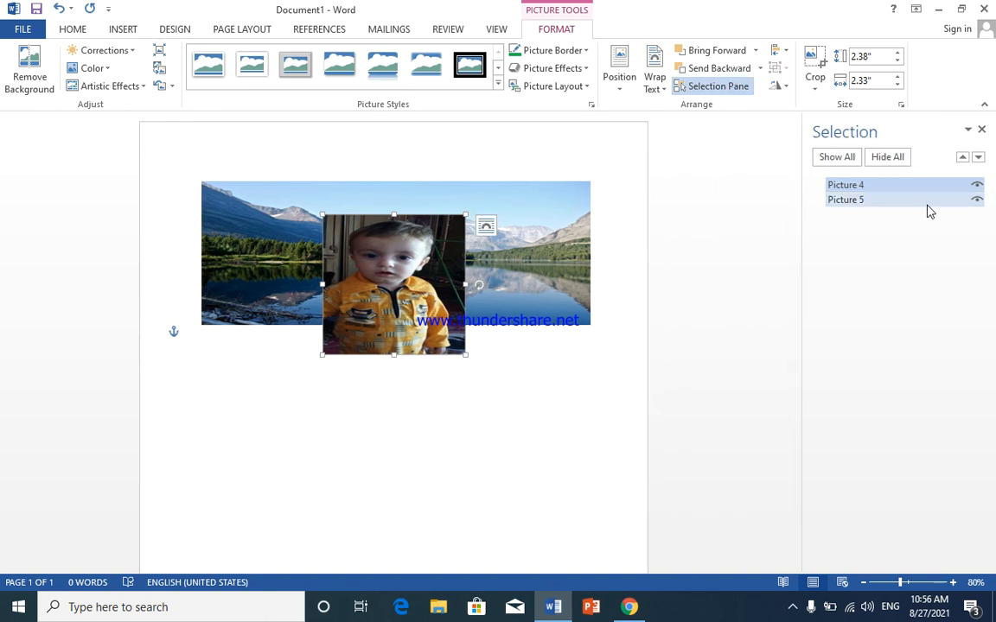
left_click(976, 185)
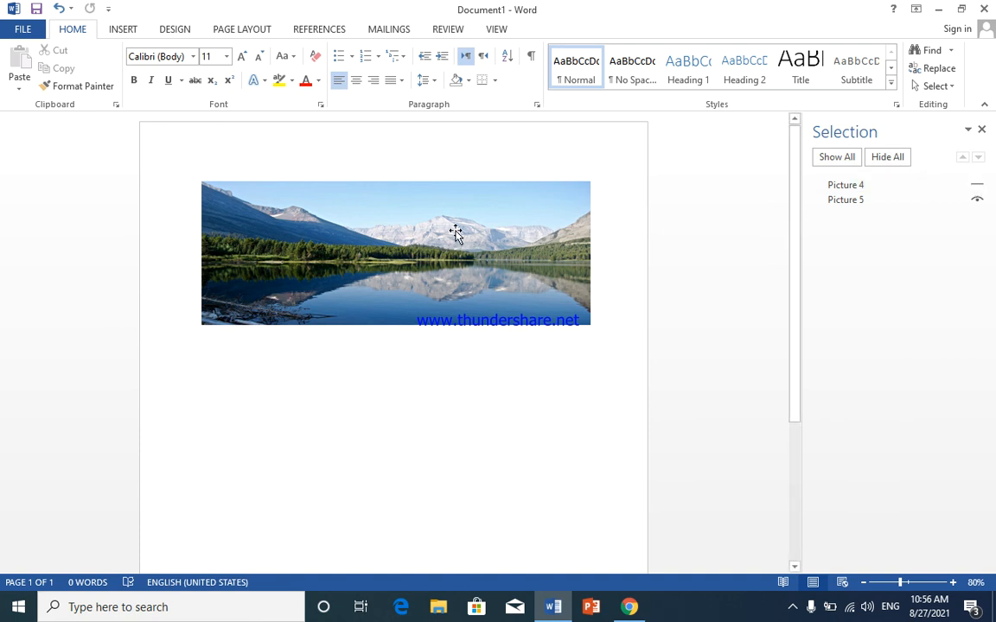
left_click(977, 197)
left_click(977, 197)
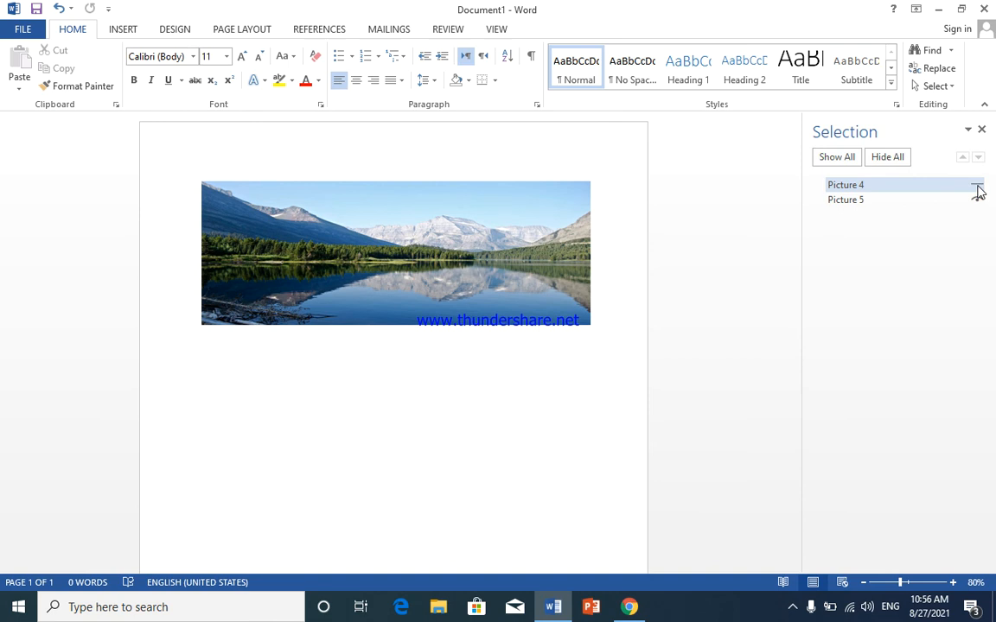
left_click(977, 187)
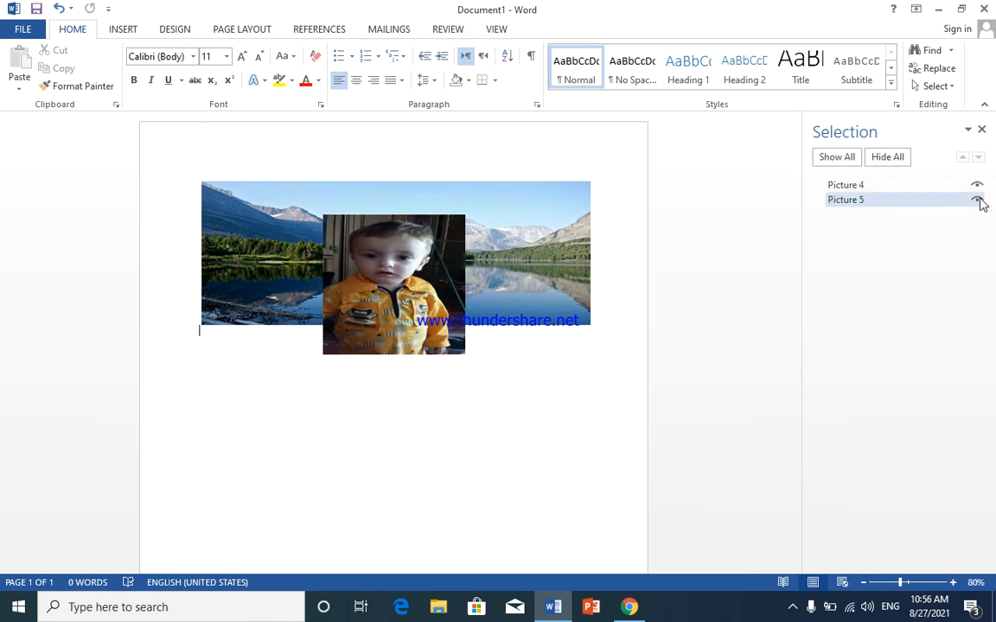
left_click(979, 199)
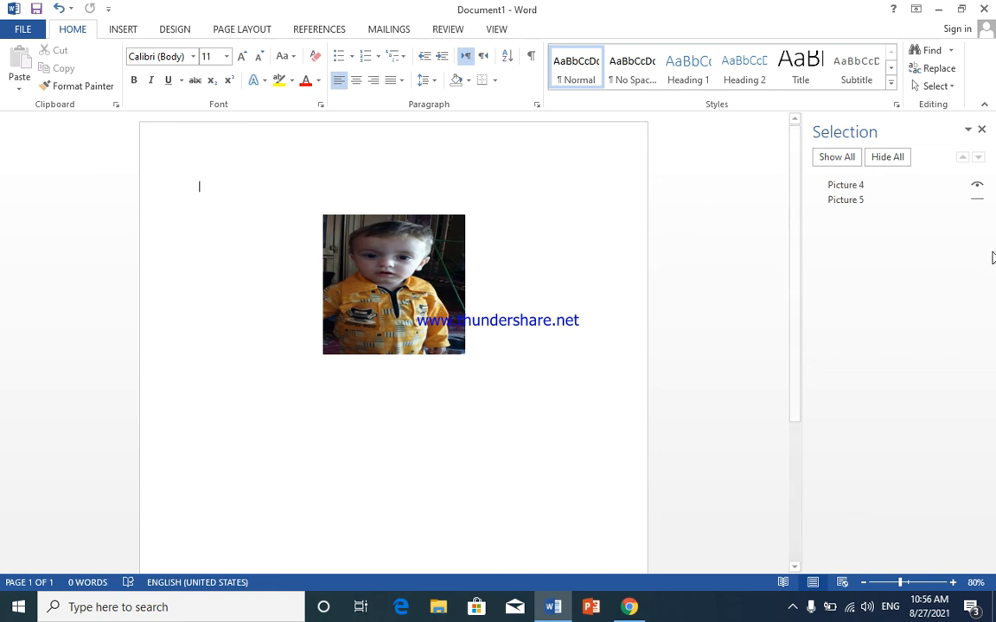
left_click(976, 185)
left_click(977, 199)
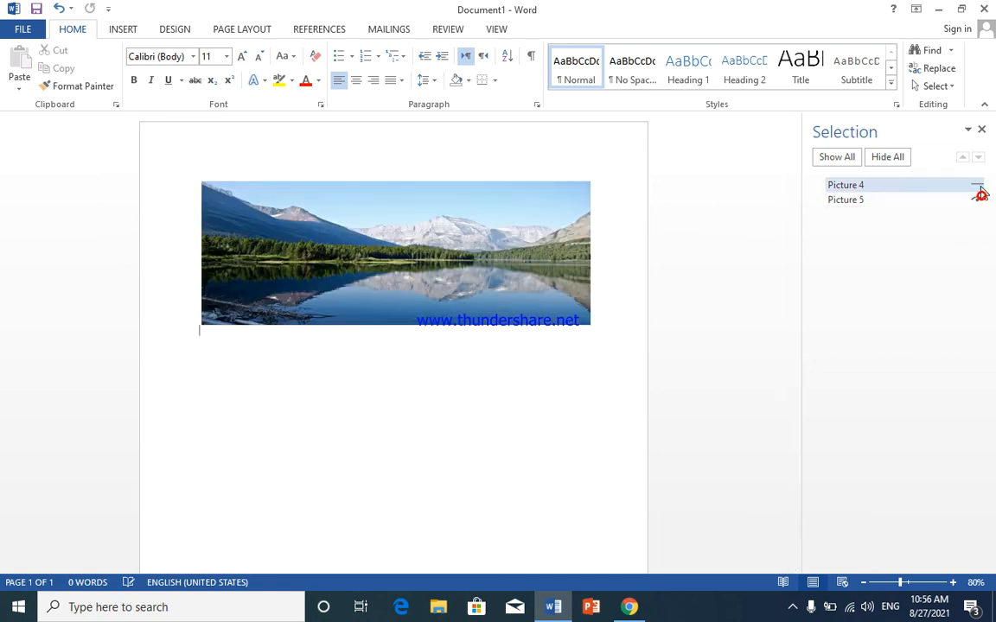
left_click(977, 185)
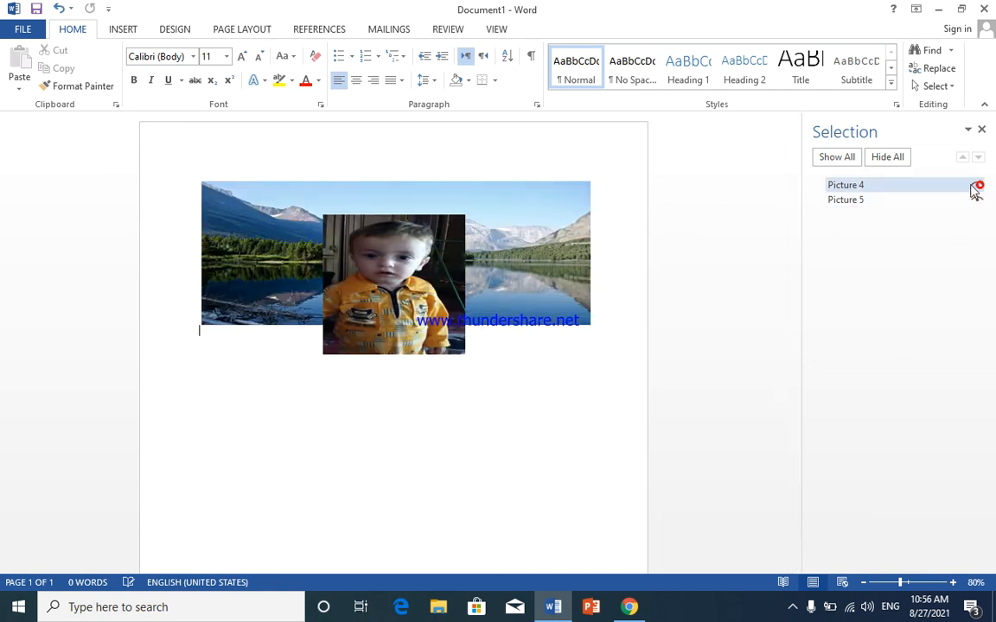
Step: Select the landscape and the child's picture together and apply Align Center relative to the selected objects
left_click(475, 206)
left_click(570, 31)
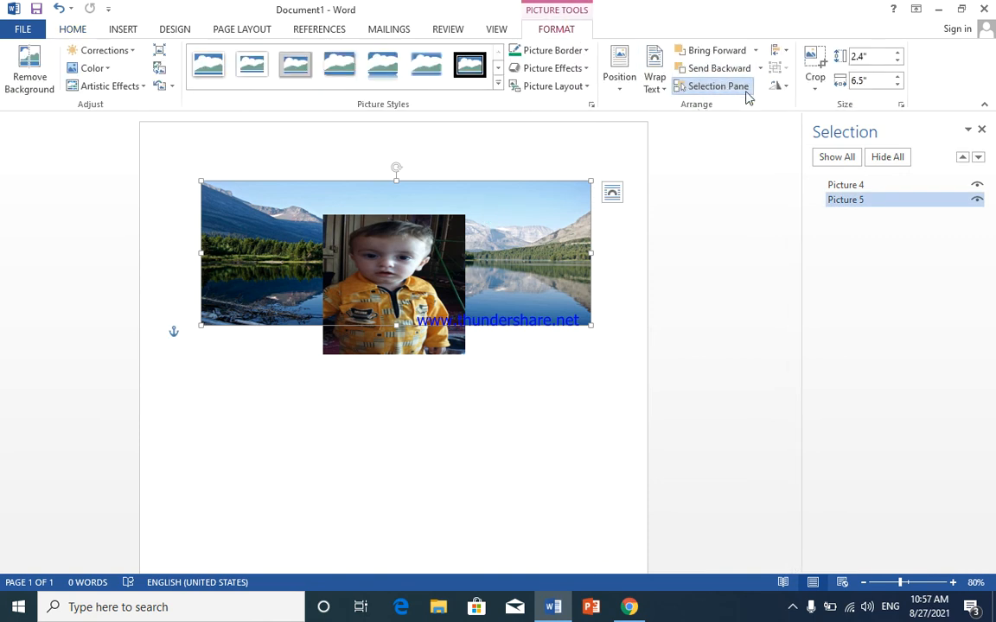
left_click(784, 55)
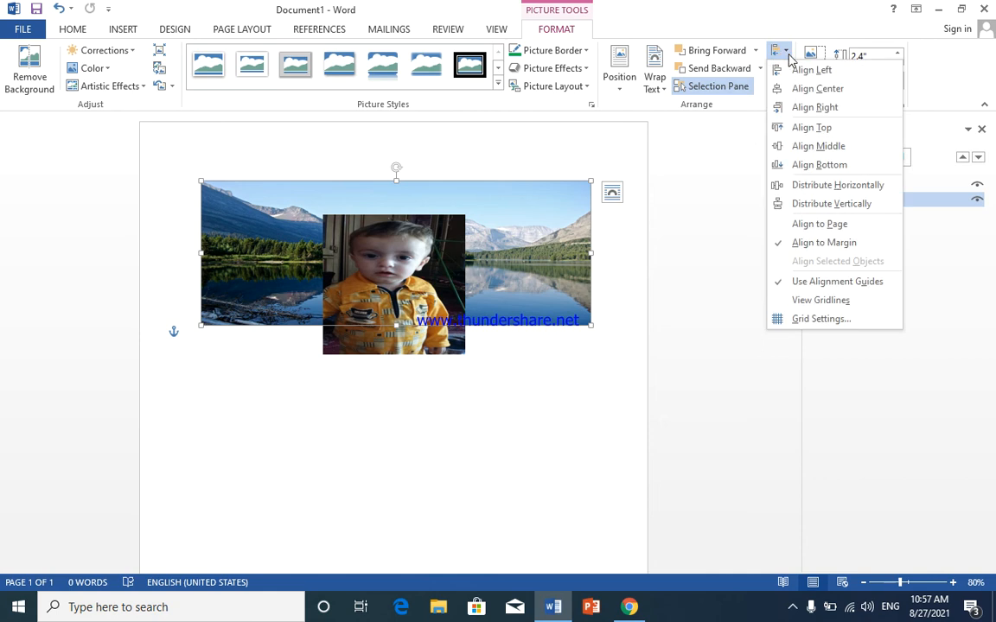
left_click(526, 240)
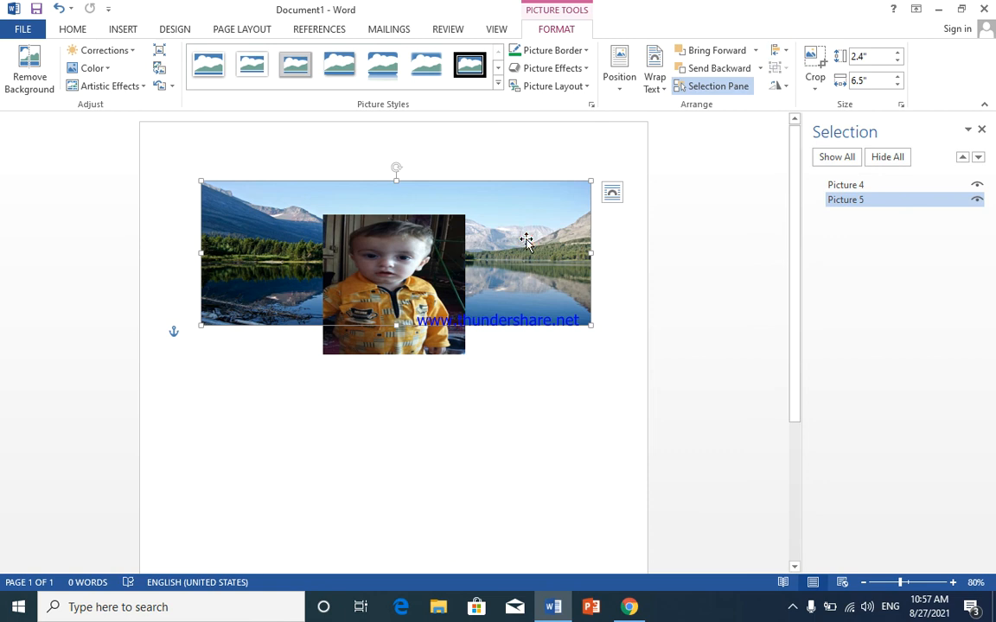
left_click(437, 257, "ctrl")
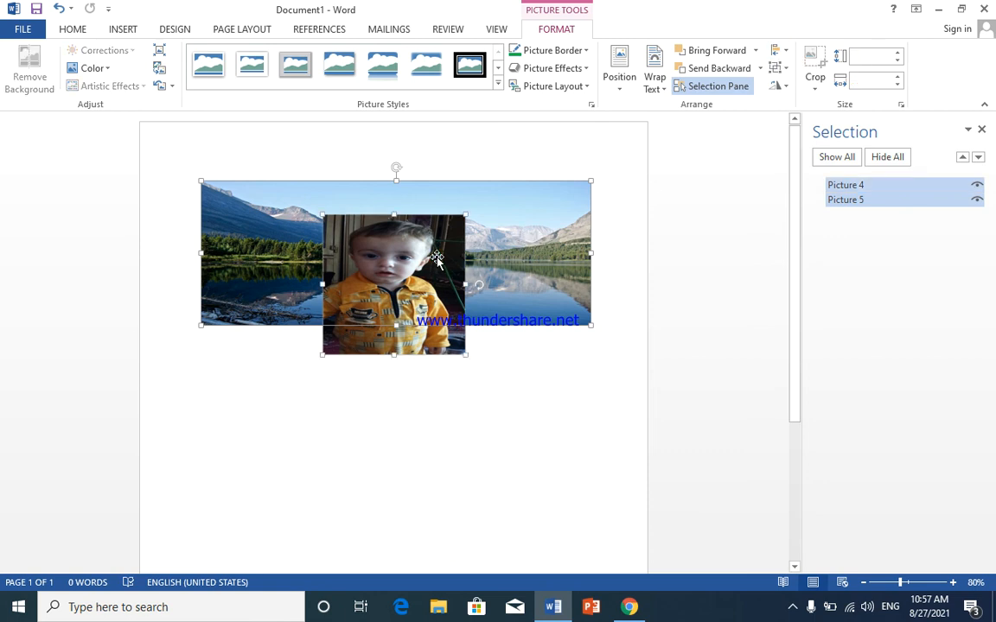
left_click(781, 52)
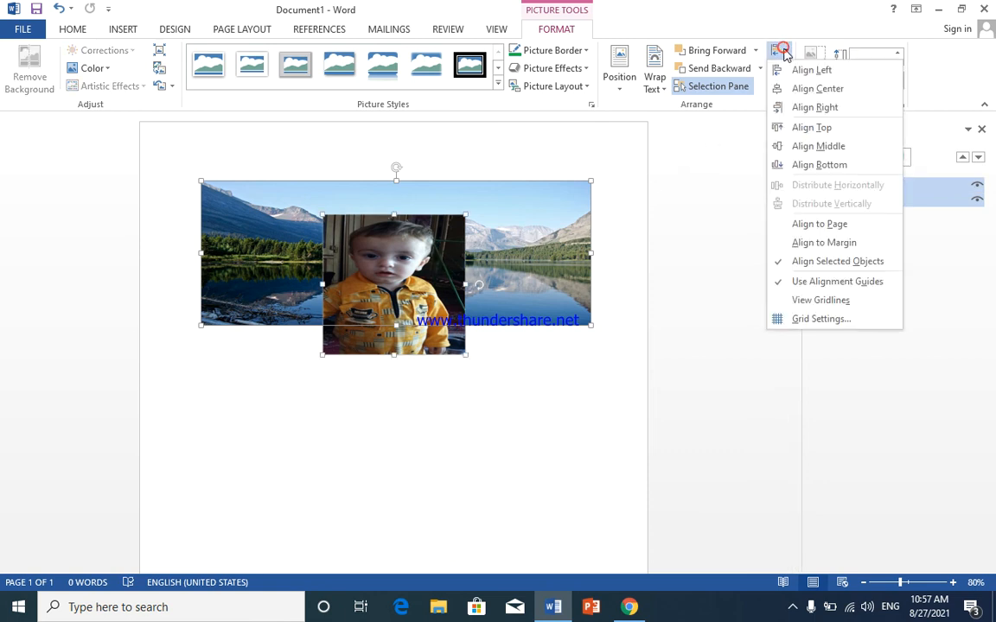
left_click(801, 90)
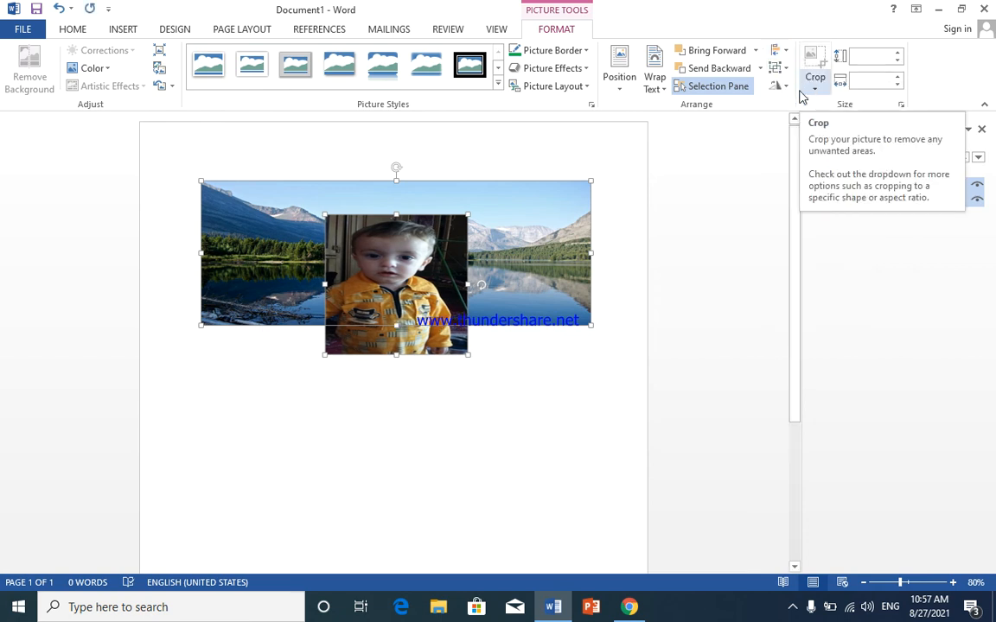
Step: Apply Align Middle to the two selected pictures
left_click(781, 50)
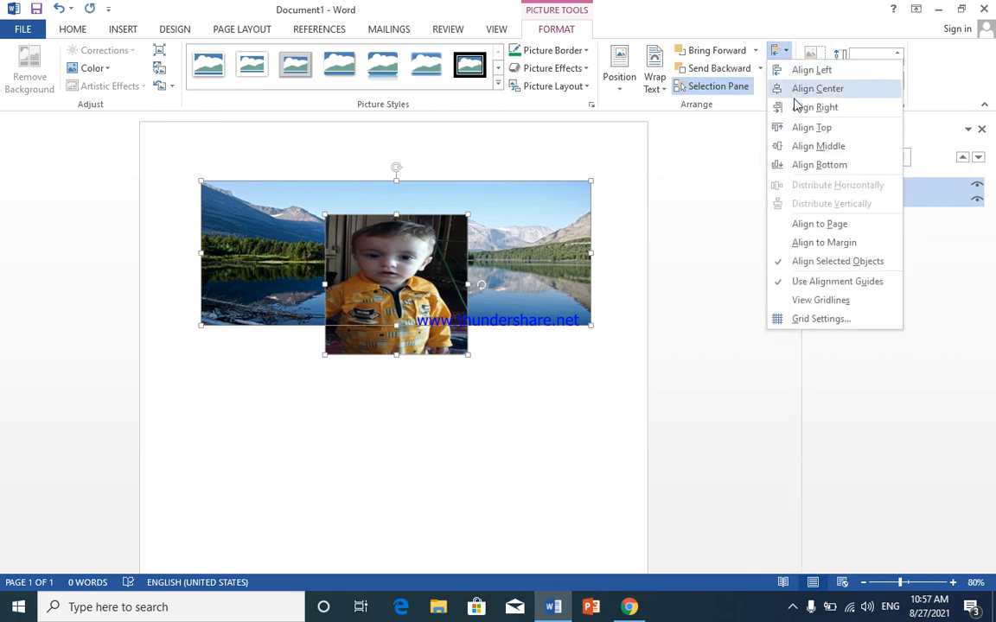
left_click(804, 147)
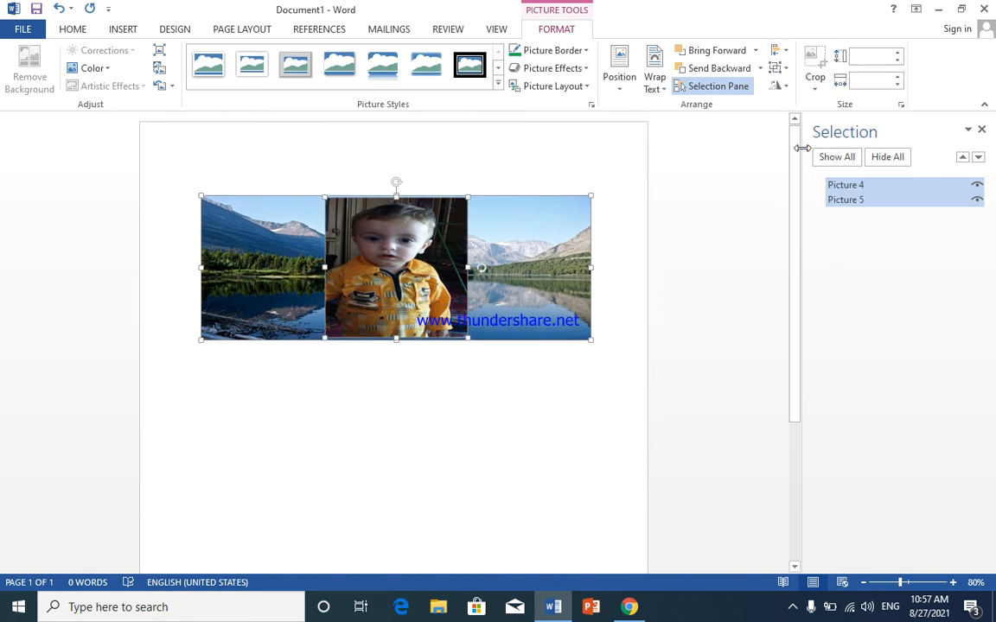
left_click(784, 51)
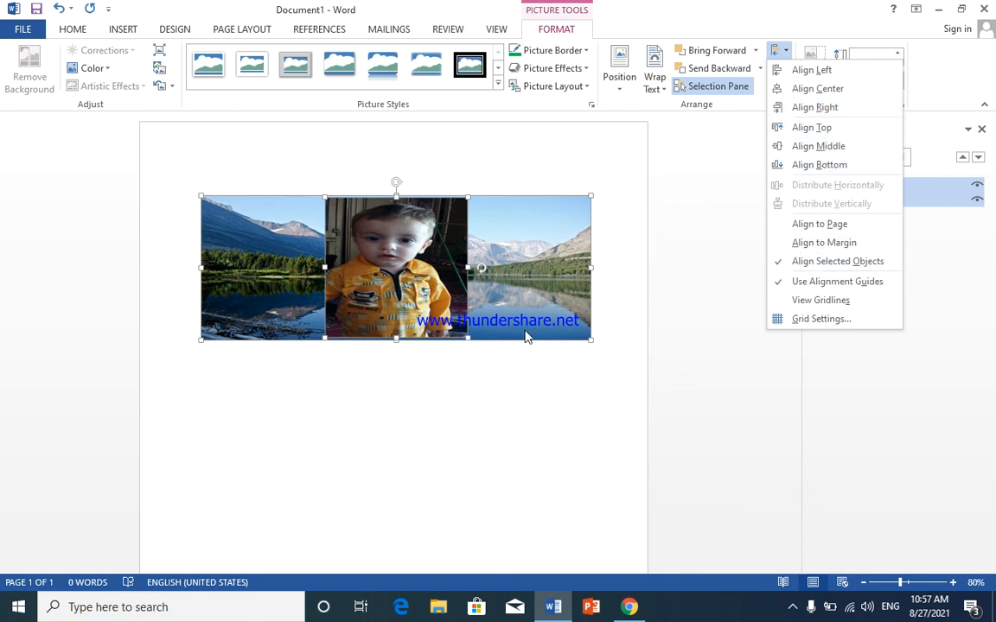
left_click(442, 425)
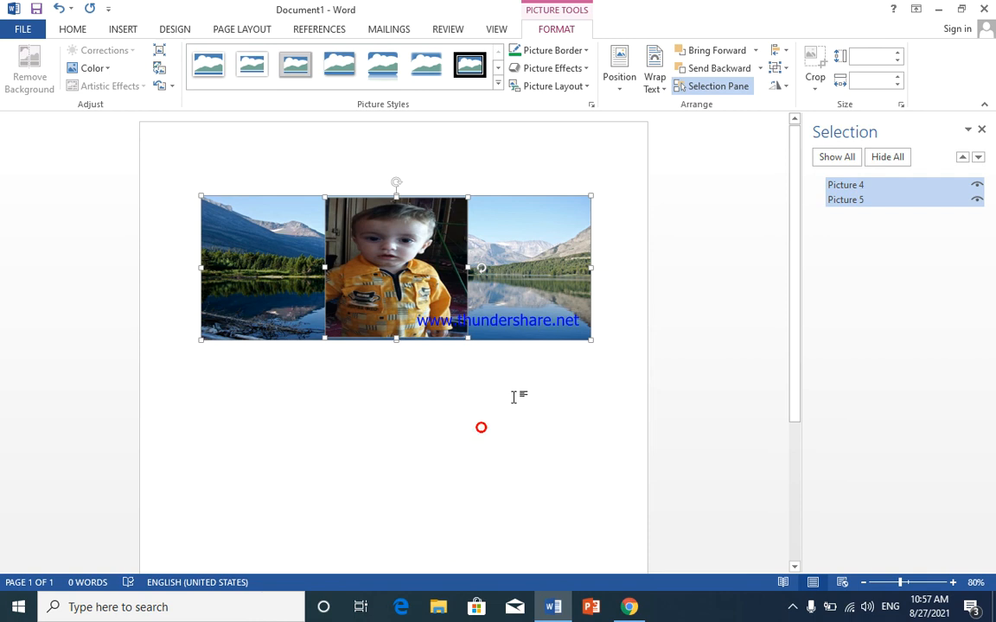
Step: Group the two aligned pictures and move the group slightly up and toward the right edge of the page
left_click(782, 70)
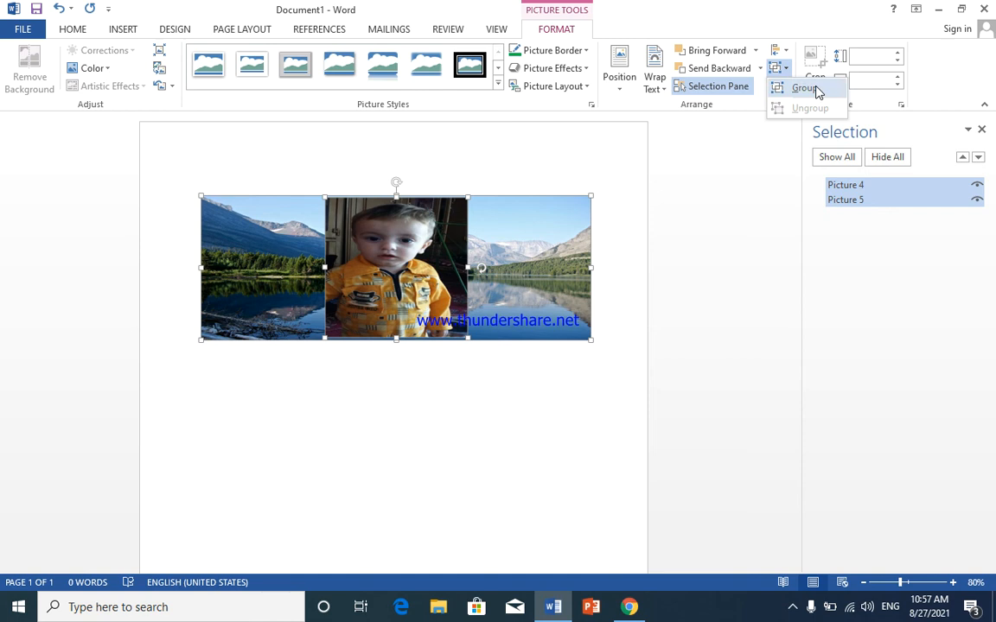
left_click(804, 88)
left_click(459, 403)
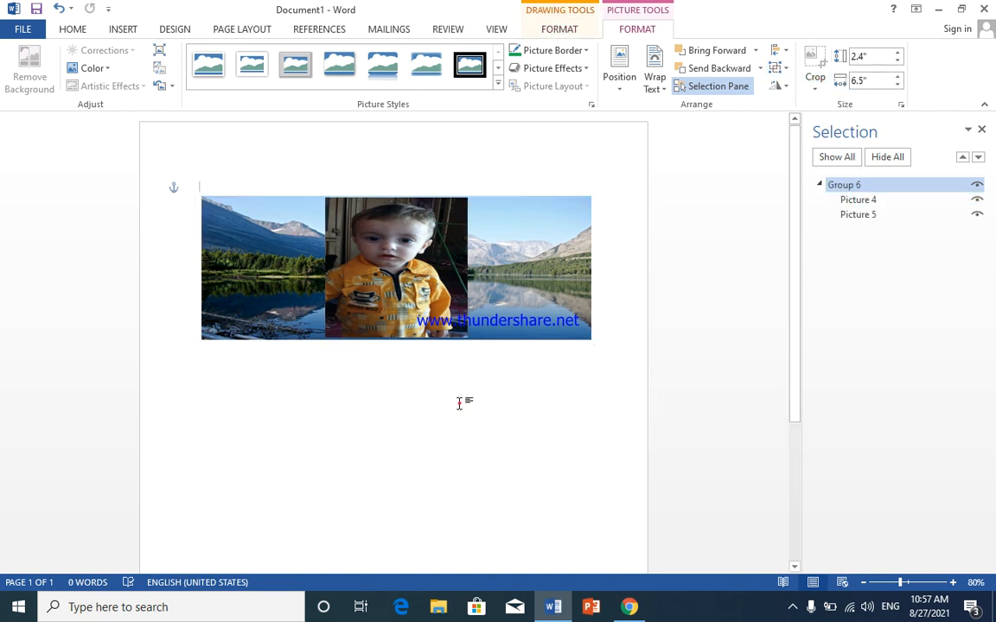
left_click(523, 282)
left_click_drag(505, 215, 547, 206)
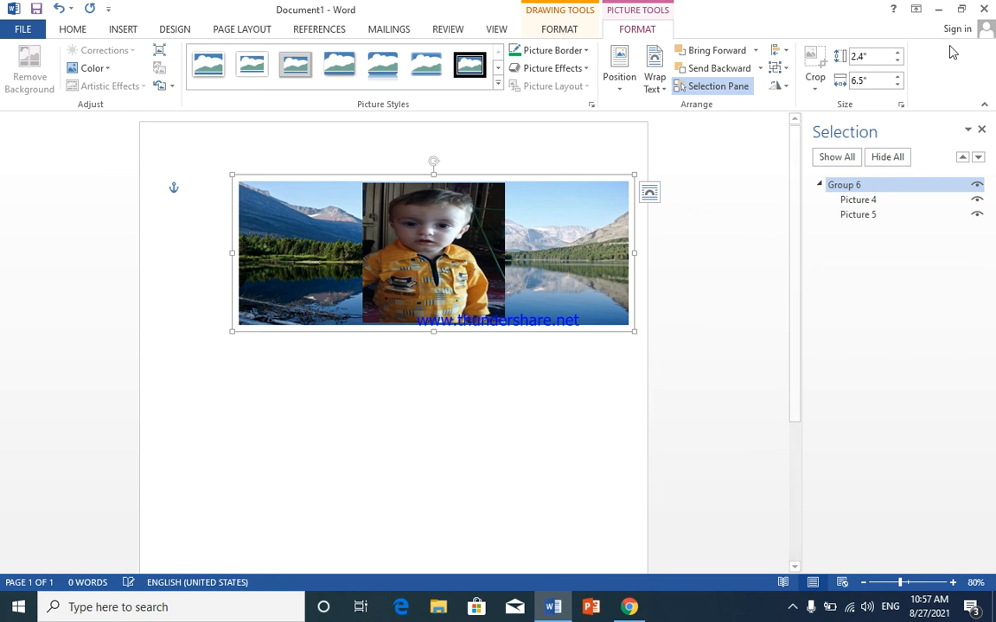
Step: Preview the rotate and flip options on the picture group and examine its crop options
left_click(785, 86)
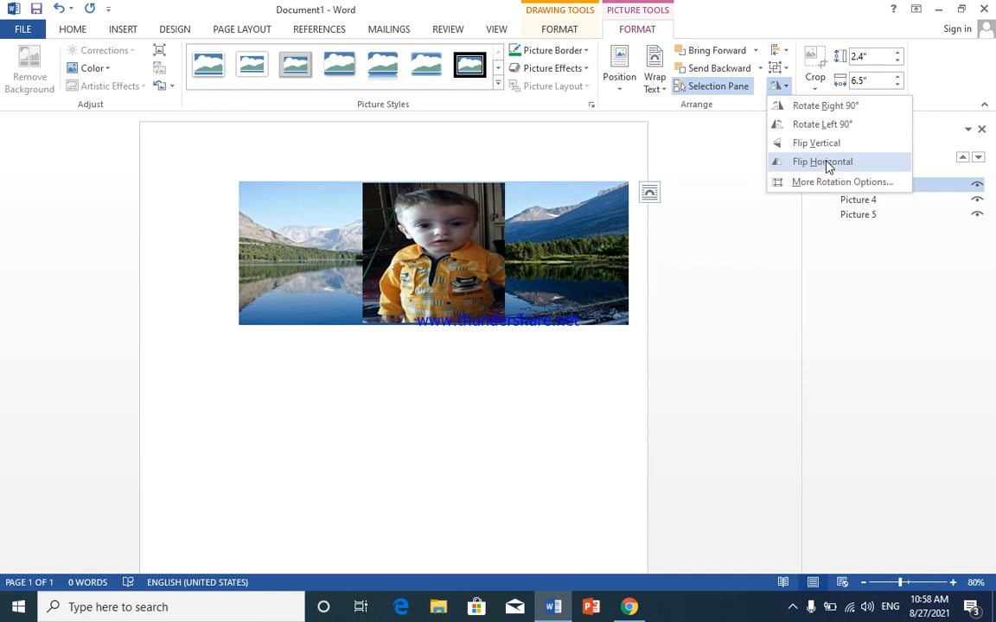
left_click(786, 86)
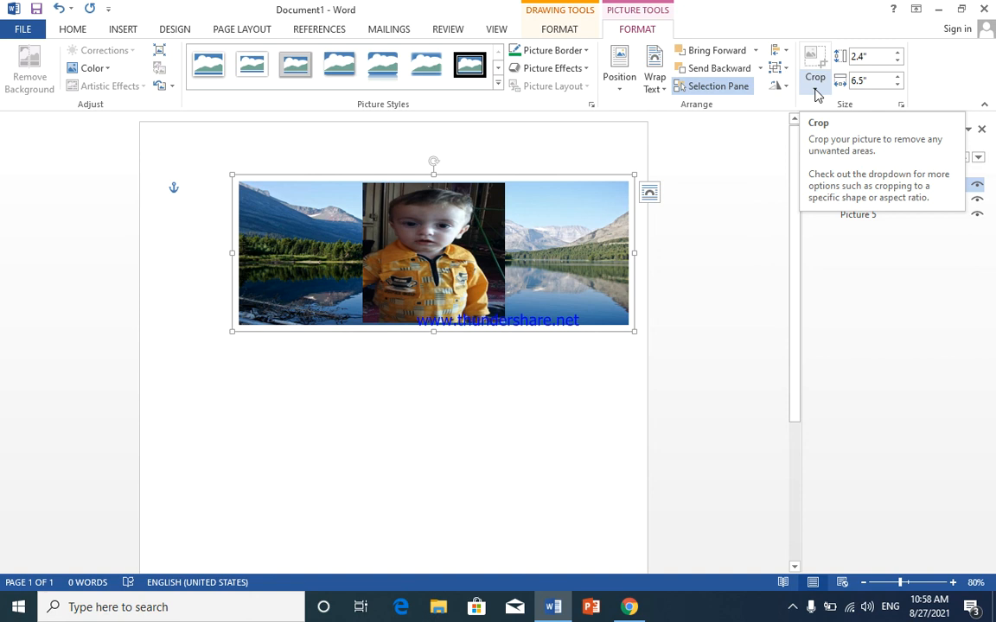
left_click(814, 89)
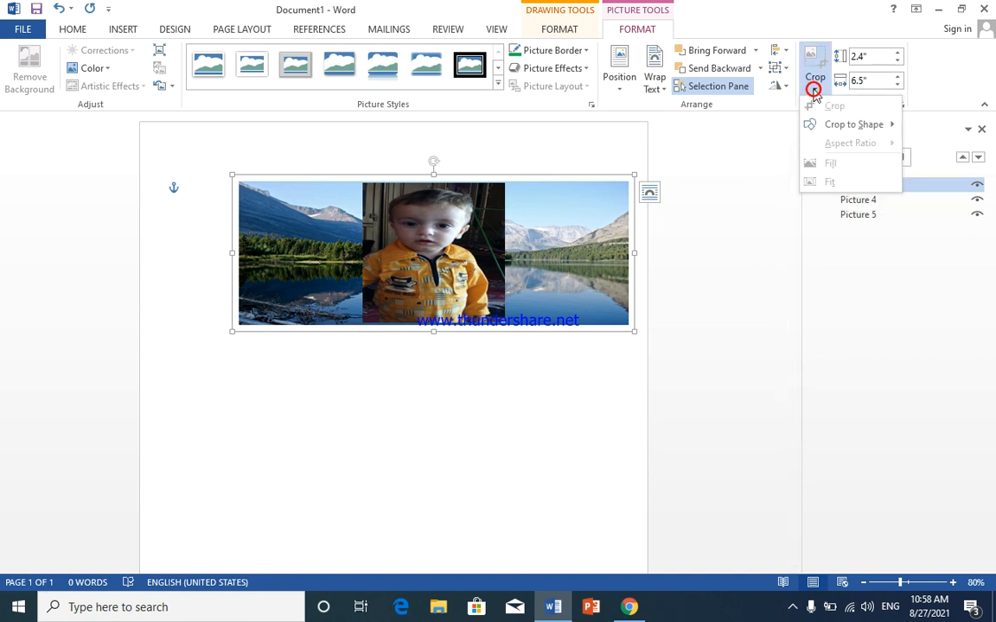
left_click(484, 383)
Step: Ungroup the landscape and the child's picture
left_click(505, 252)
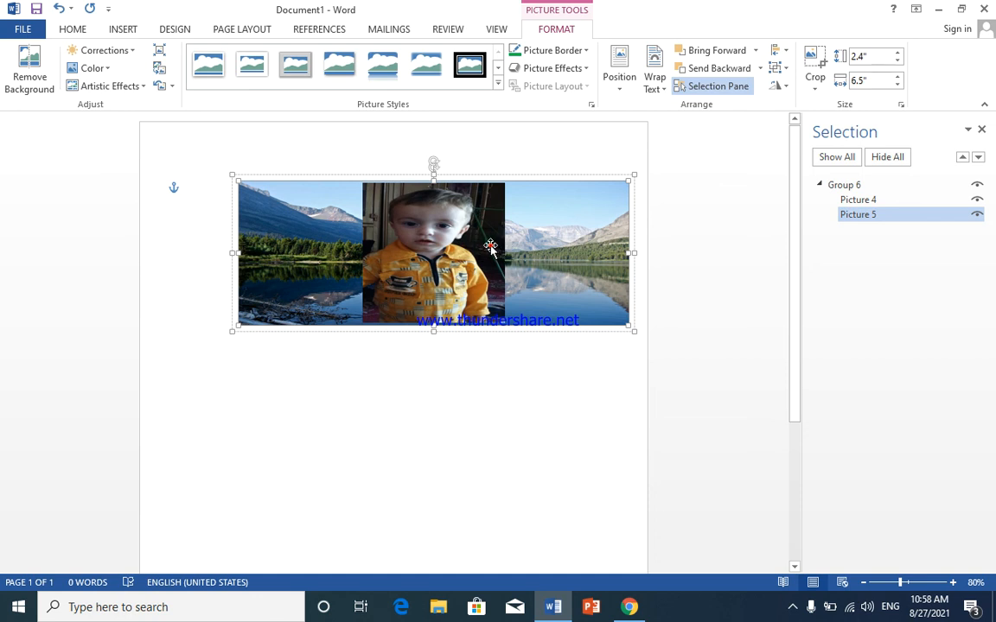
left_click(491, 244)
left_click(560, 231)
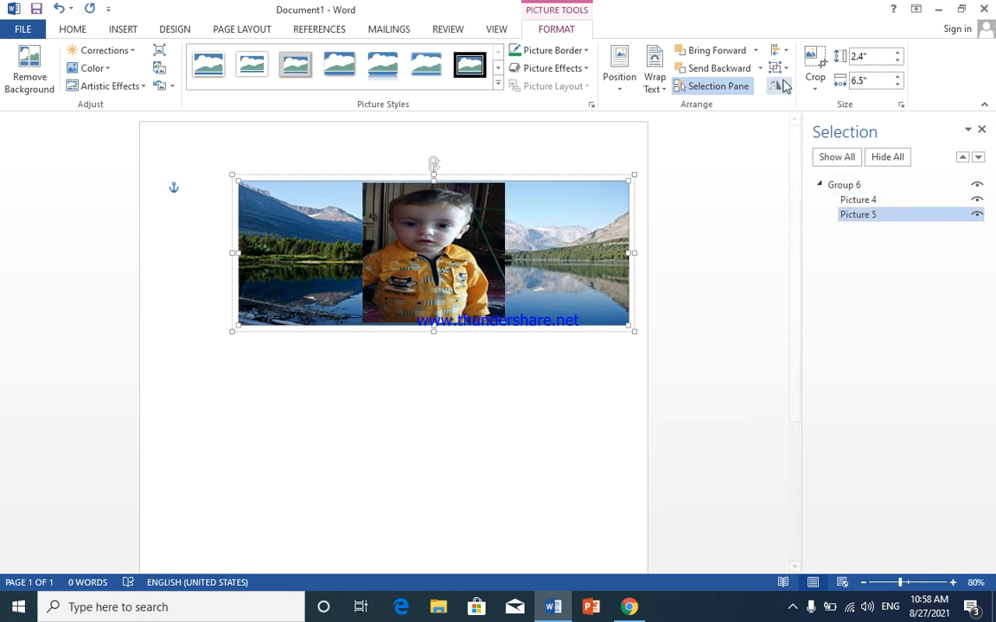
left_click(783, 85)
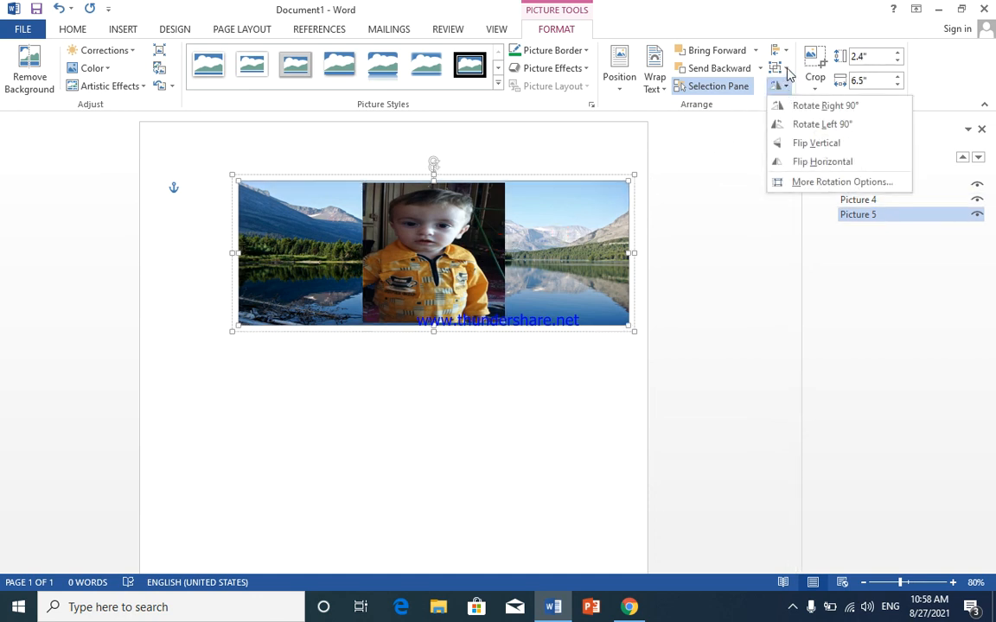
left_click(784, 69)
left_click(804, 108)
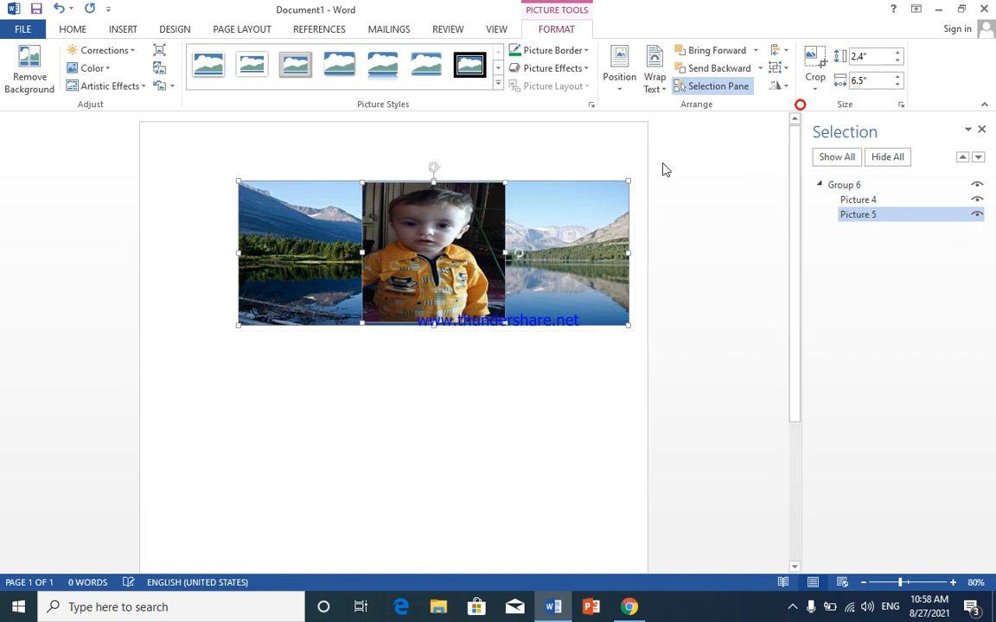
Step: Move the child's picture below the landscape and nudge the landscape picture at the page's top margin
left_click(436, 370)
left_click(457, 258)
left_click_drag(456, 257, 345, 439)
left_click(464, 204)
left_click_drag(448, 247, 446, 217)
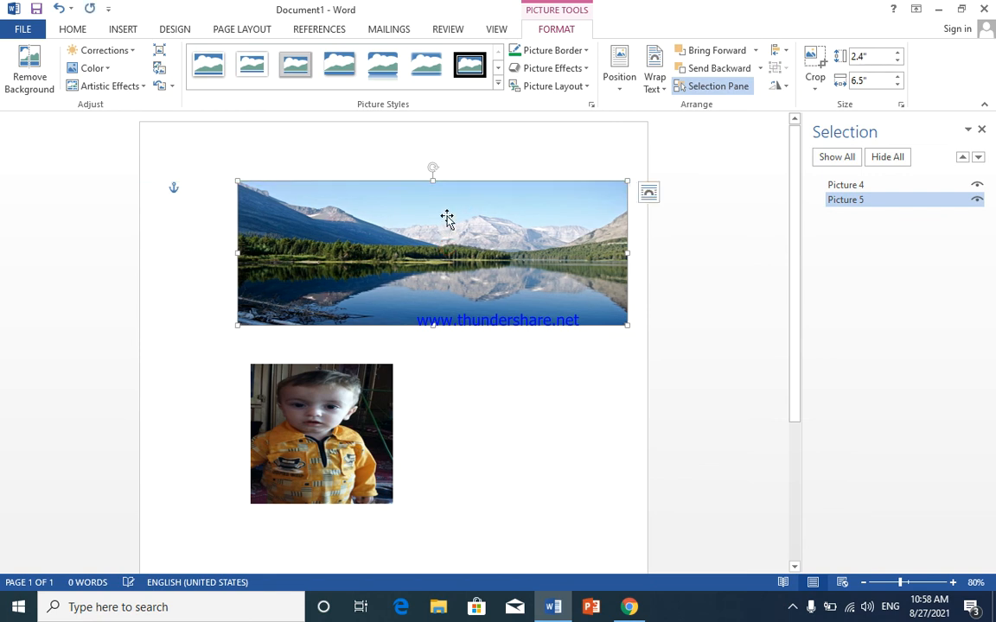
Step: Crop the landscape picture on all four sides to about 1.13" high by 4.71" wide
left_click(815, 90)
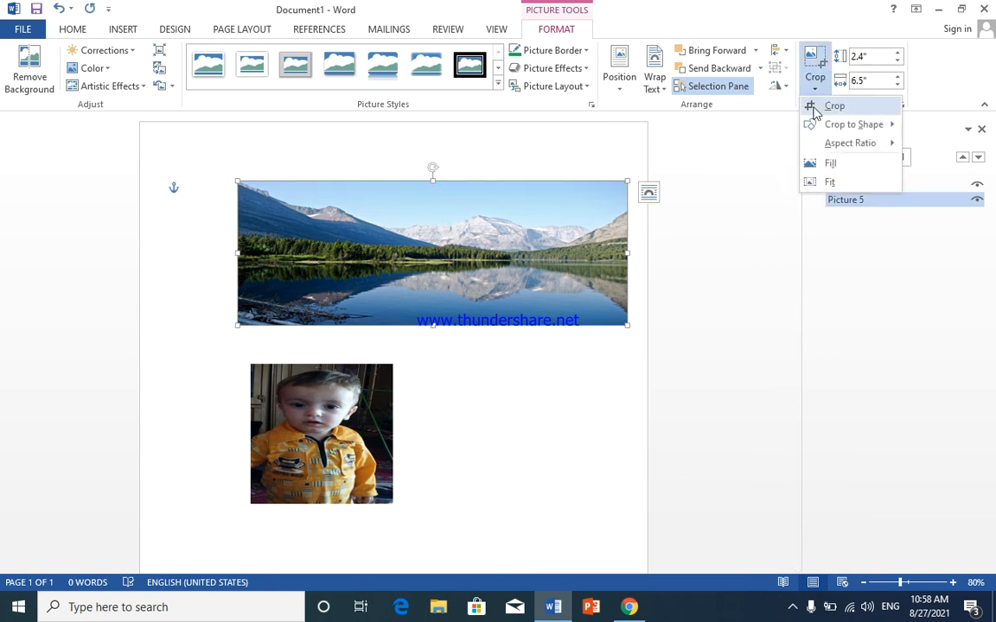
left_click(827, 111)
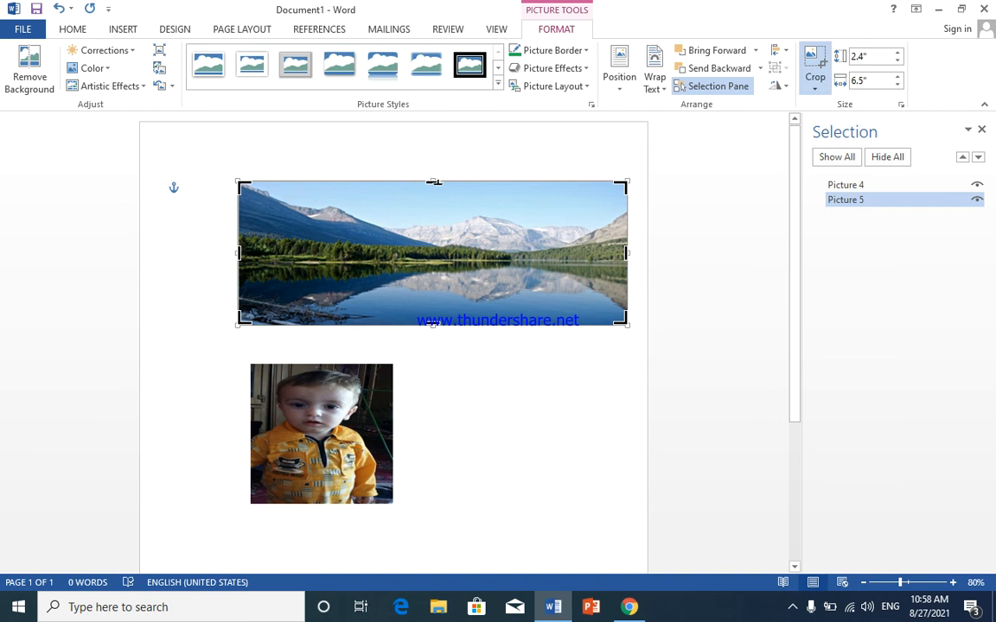
left_click_drag(433, 181, 355, 238)
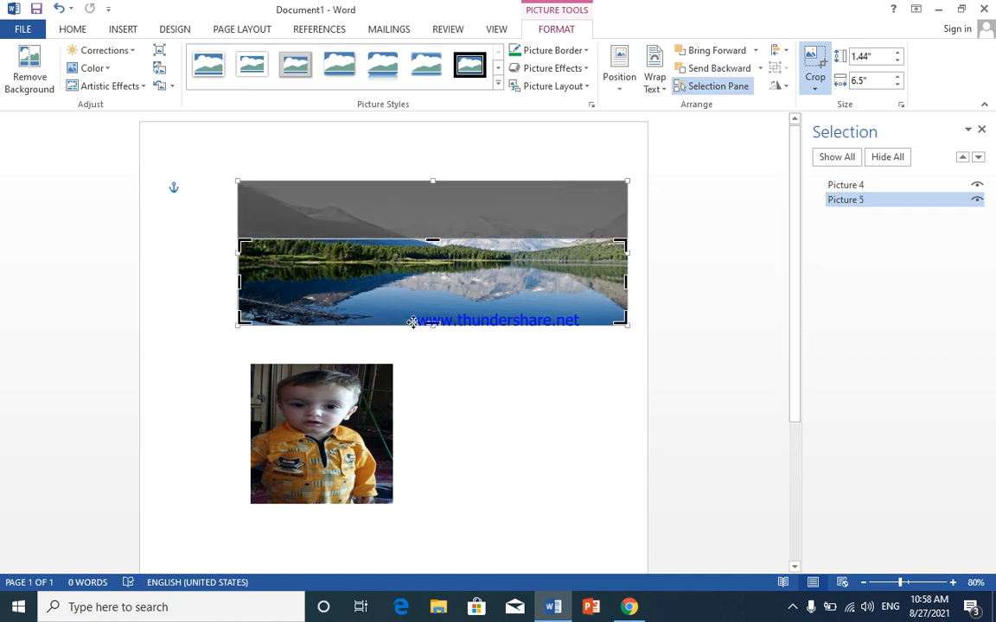
left_click_drag(434, 327, 434, 304)
left_click_drag(239, 270, 300, 273)
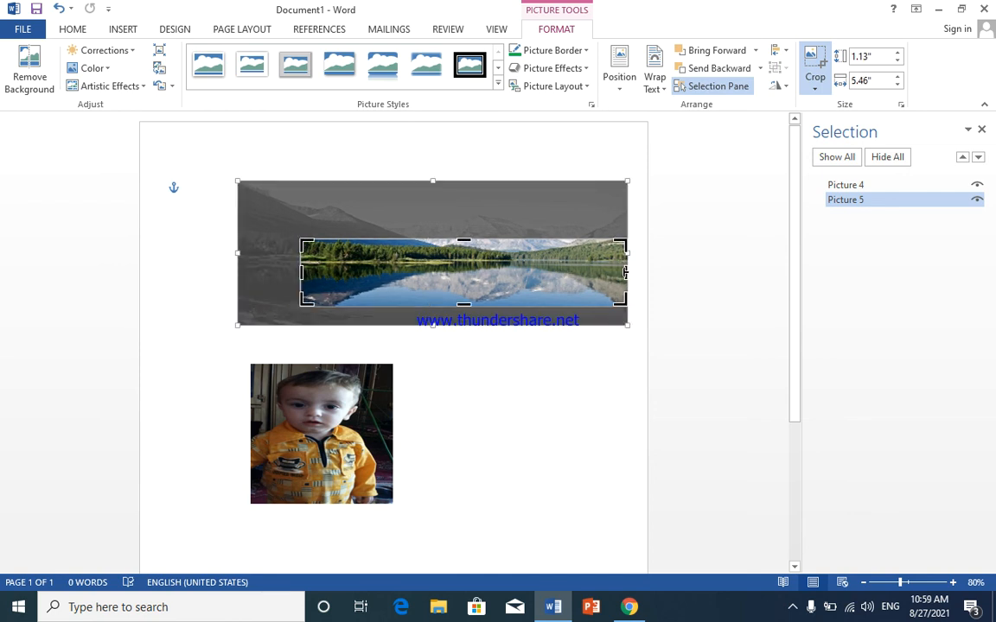
left_click_drag(624, 271, 581, 272)
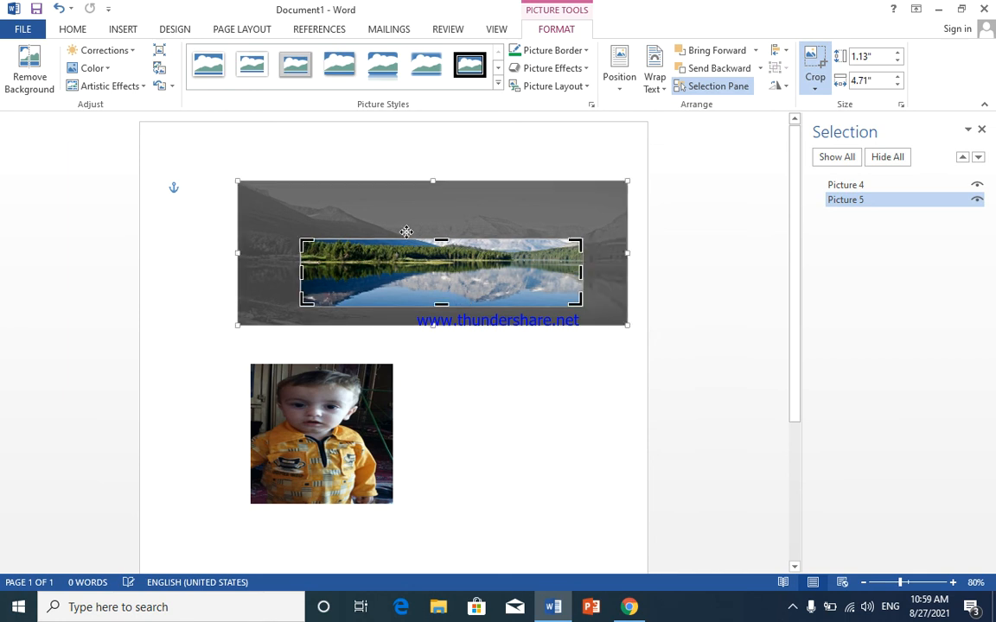
left_click(546, 355)
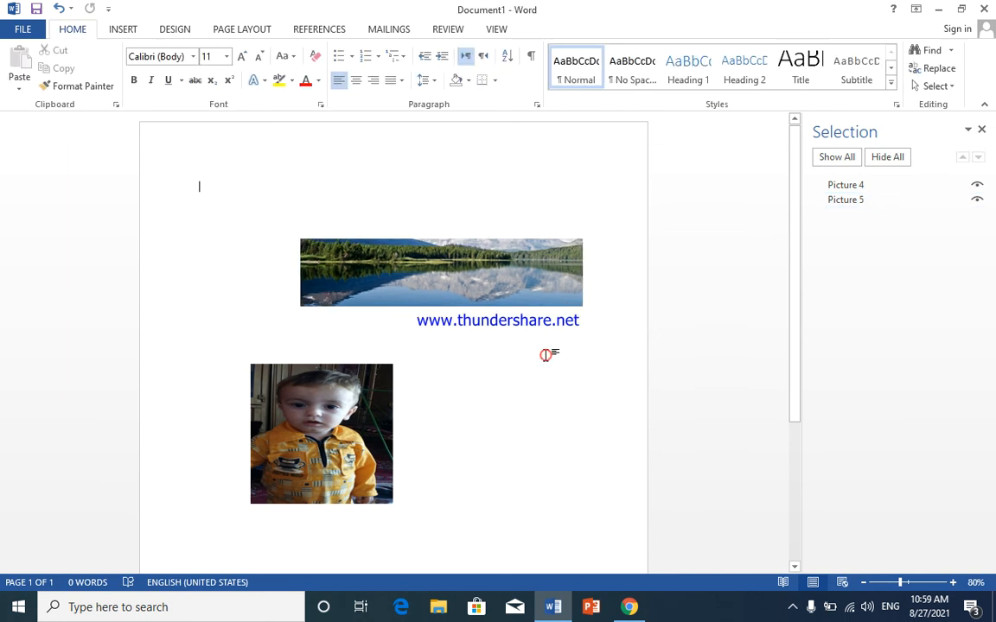
Step: Resize the cropped landscape picture to 1.17" high by 4.9" wide
left_click(415, 246)
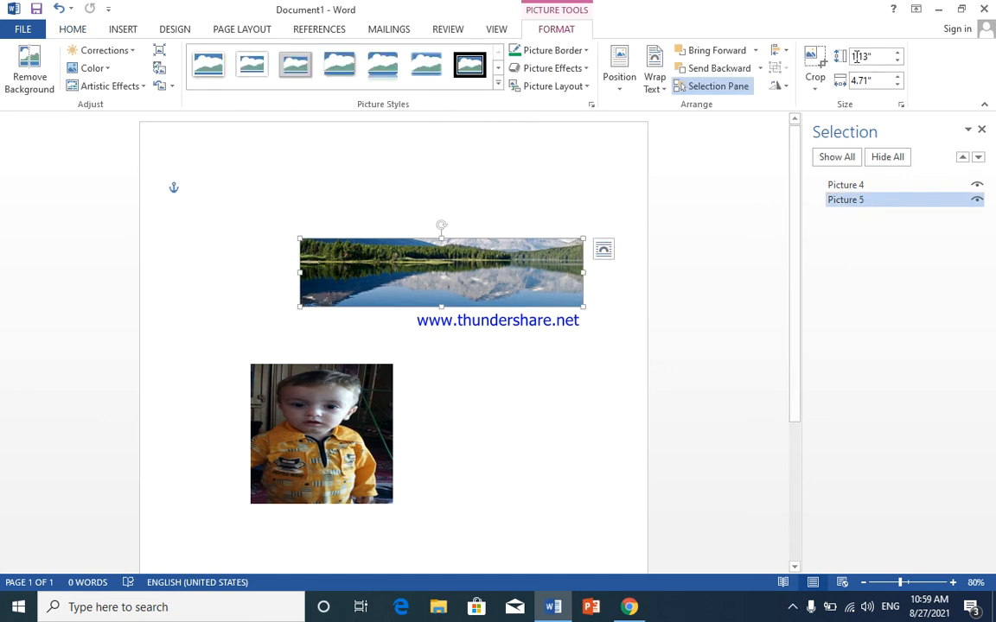
left_click(819, 88)
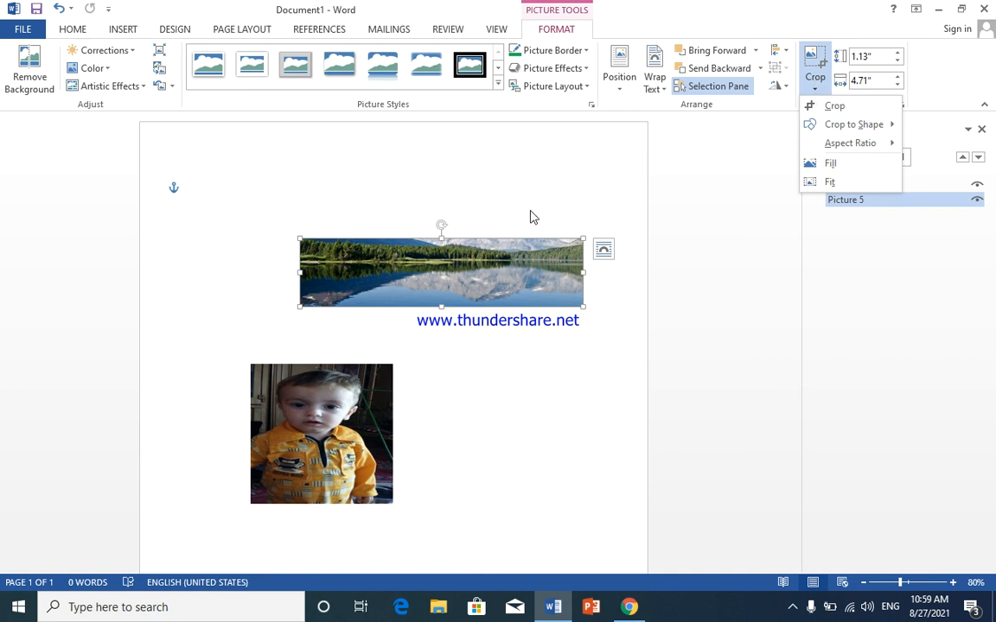
left_click(507, 286)
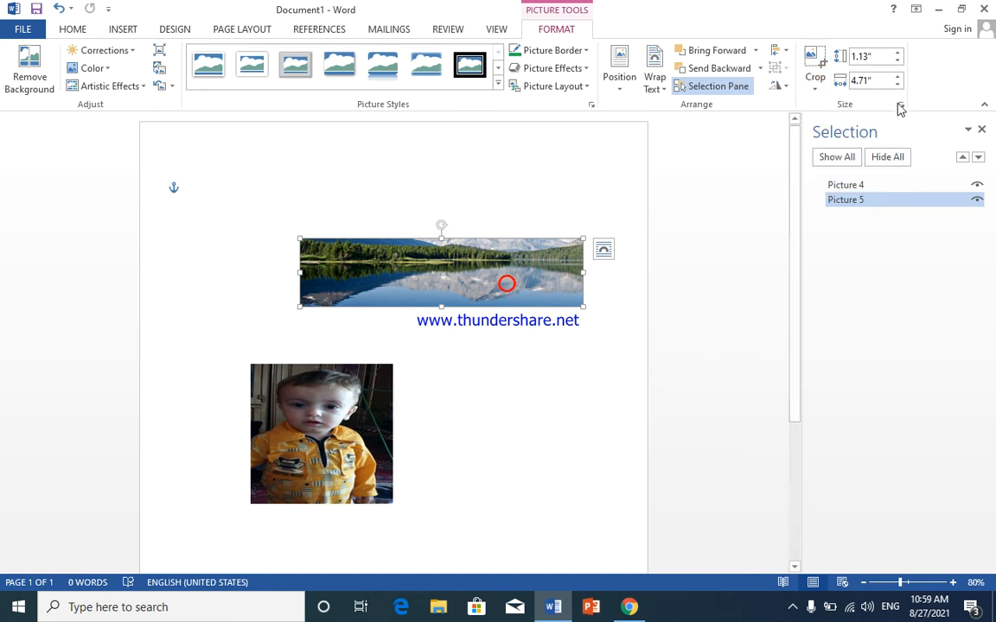
left_click(897, 52)
left_click(897, 51)
left_click(896, 53)
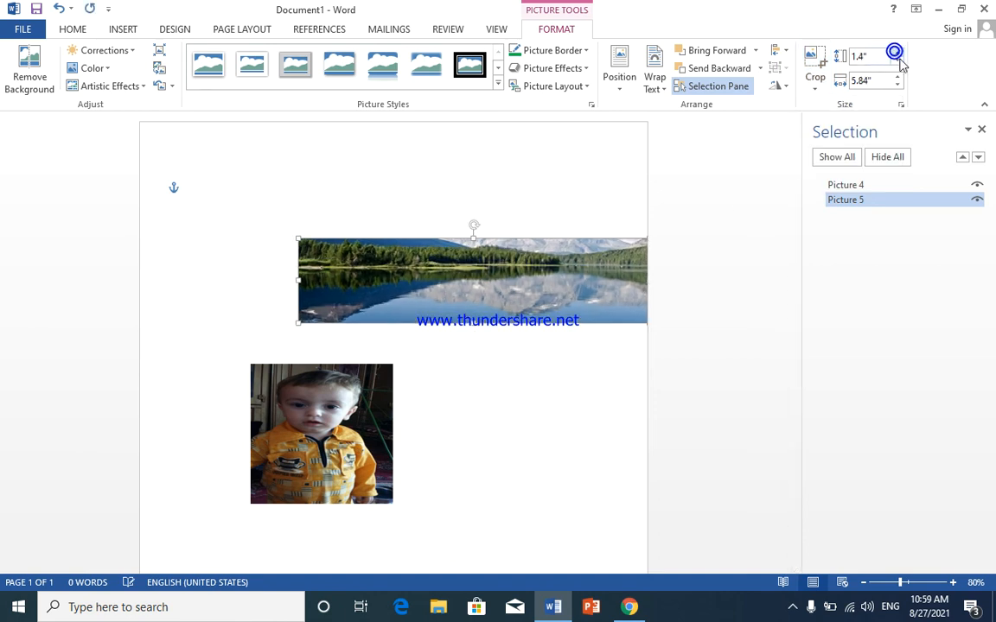
left_click(897, 62)
left_click(898, 63)
left_click(897, 76)
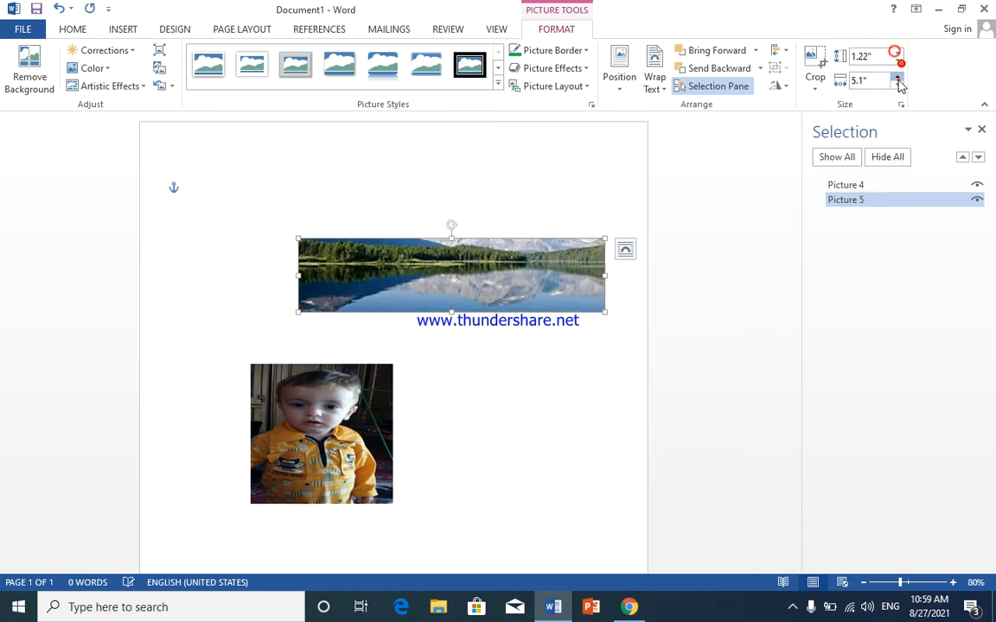
left_click(897, 76)
left_click(897, 76)
left_click(897, 76)
left_click(897, 85)
left_click(897, 85)
left_click(897, 85)
left_click(897, 85)
left_click(898, 85)
left_click(467, 184)
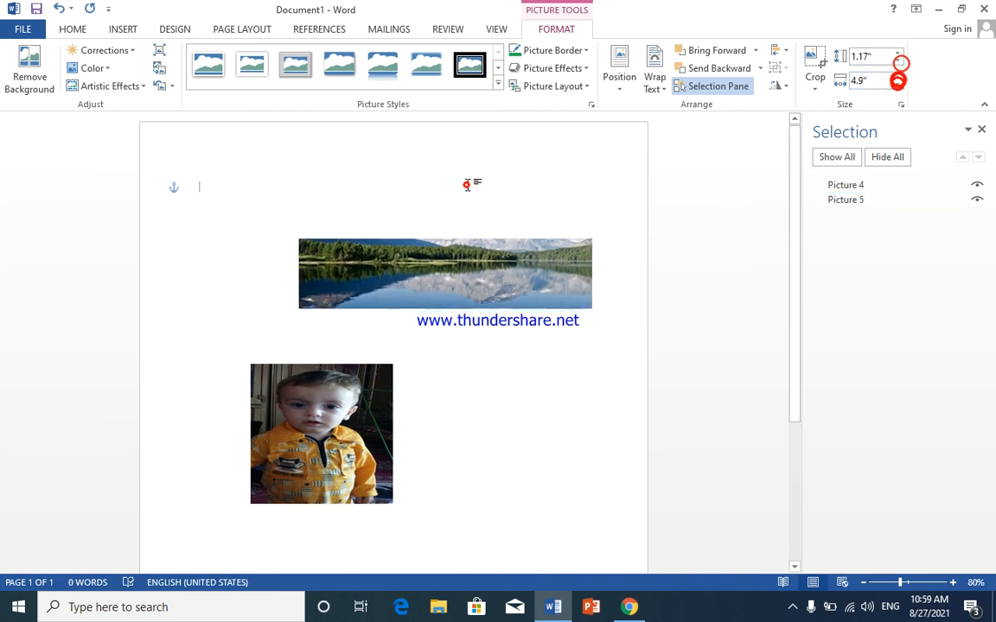
Step: Move the resized landscape picture up to the page's top margin, slightly toward the left
left_click(484, 283)
left_click_drag(484, 283, 432, 225)
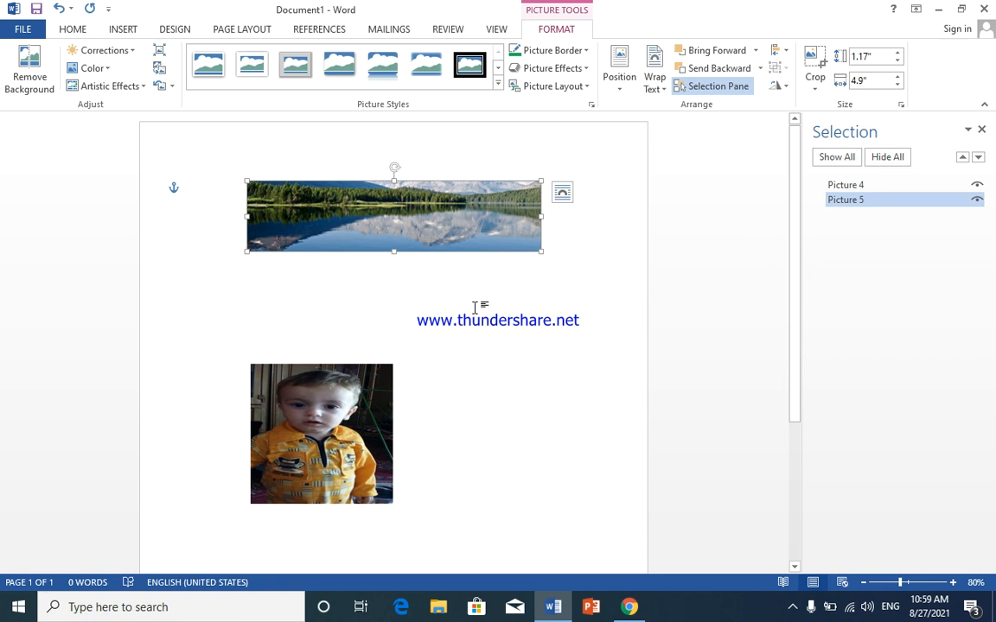
key("ctrl")
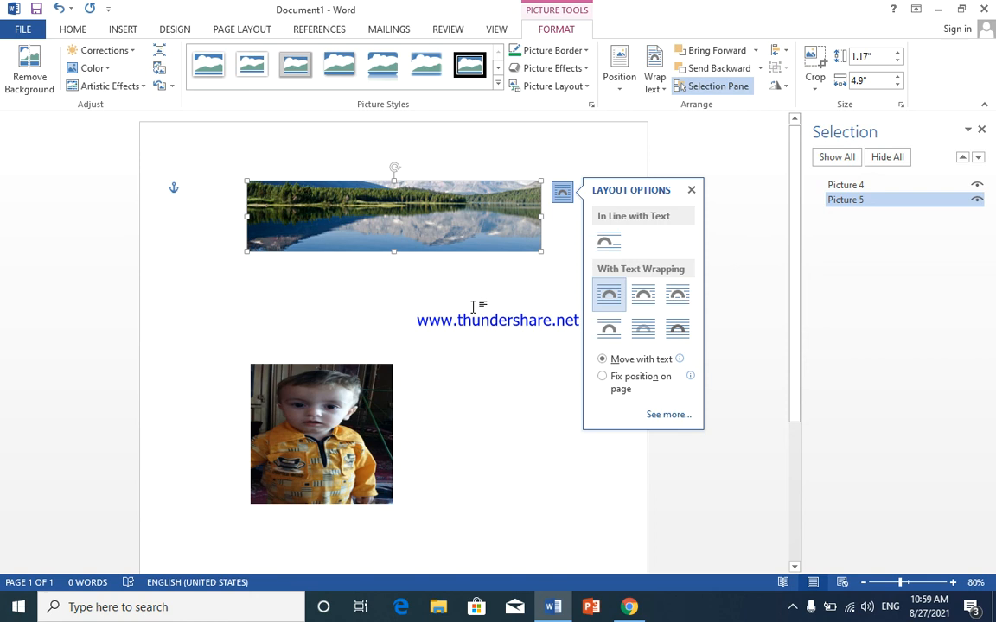
key("ctrl")
key("ctrl")
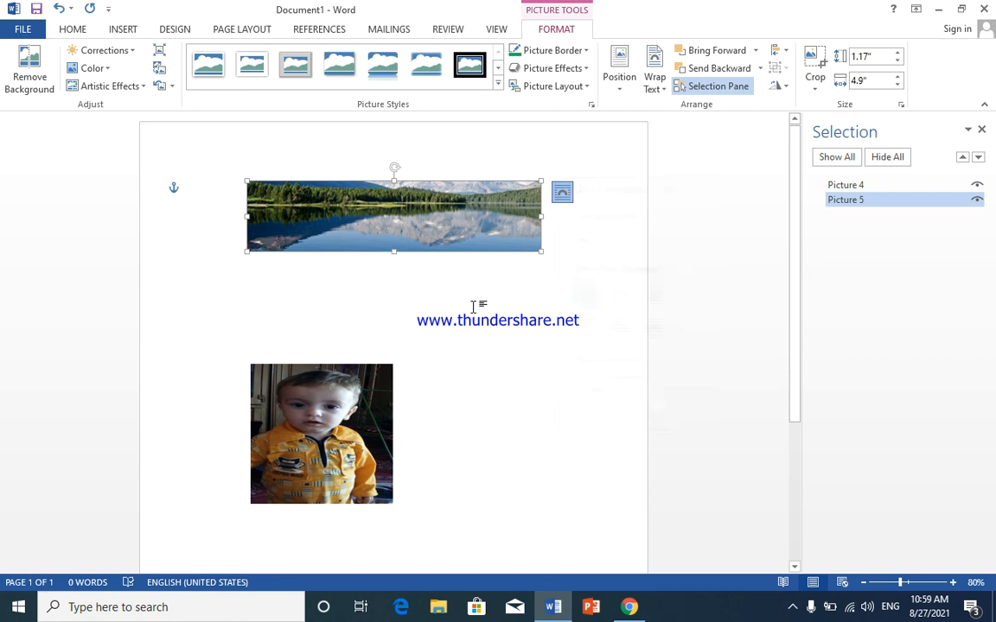